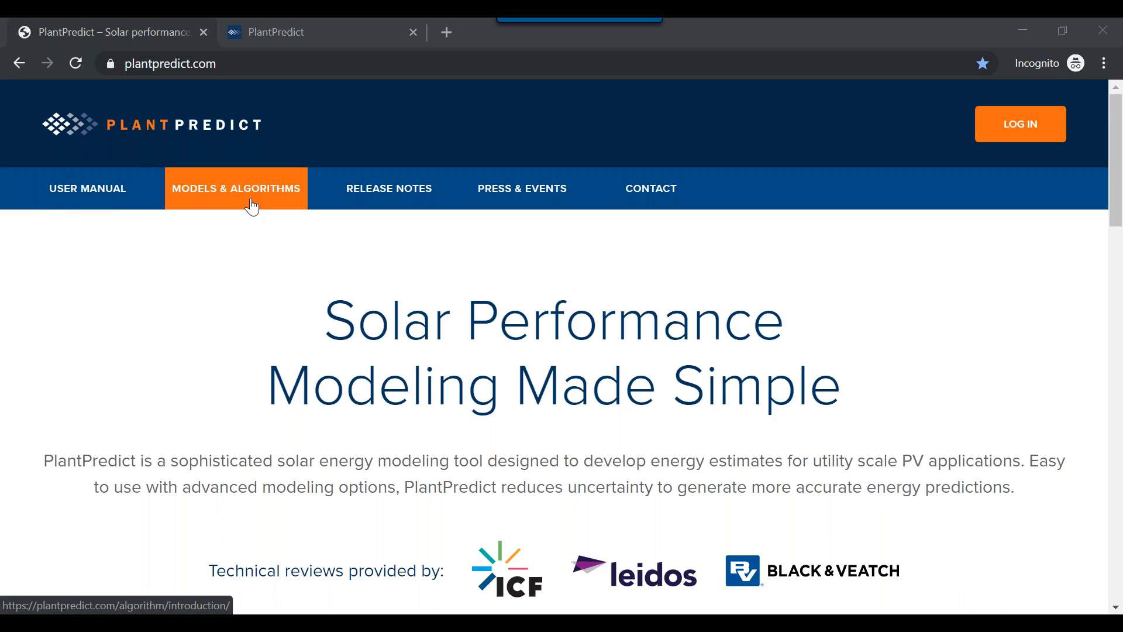
- Open the user manual and look through its Introduction and table of contents
click(113, 199)
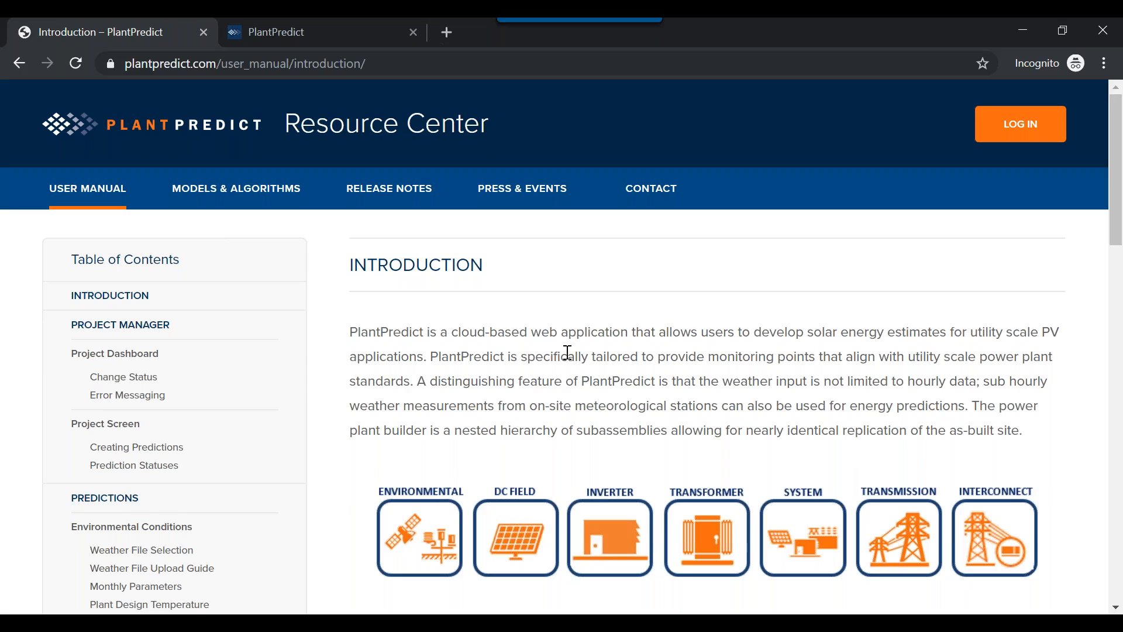
scroll(505, 351, down, 1)
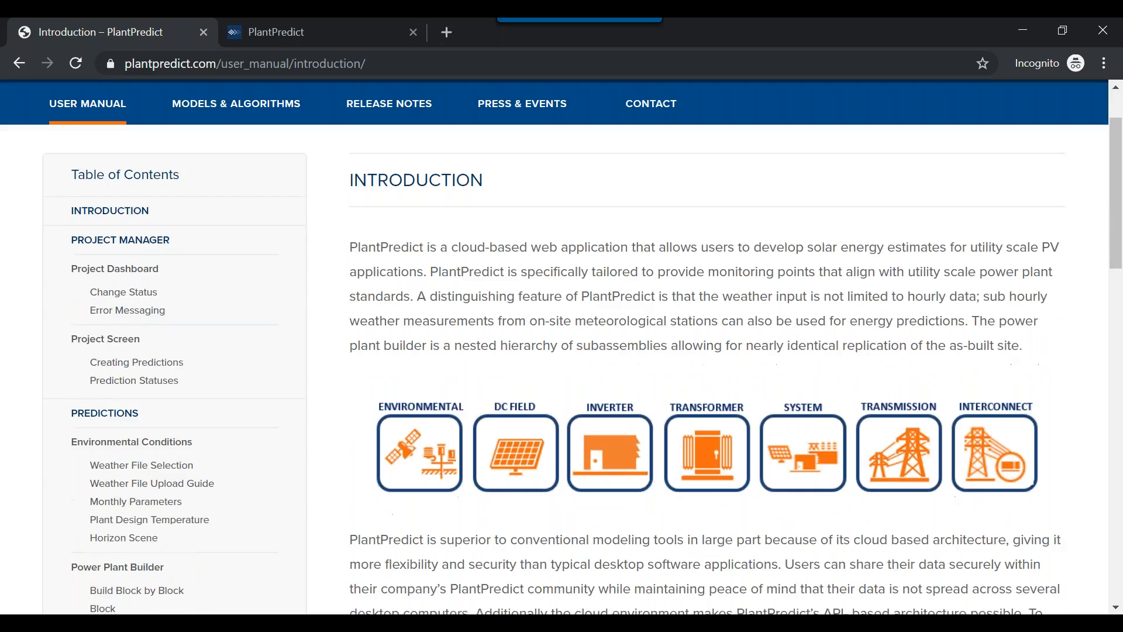
scroll(510, 343, down, 3)
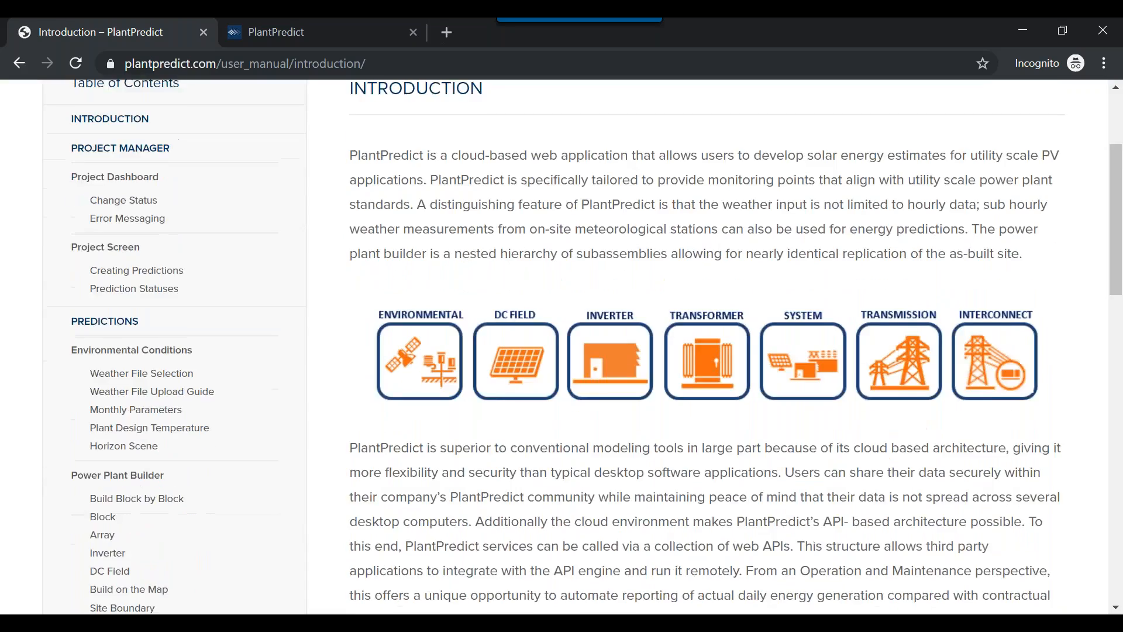
scroll(561, 345, up, 4)
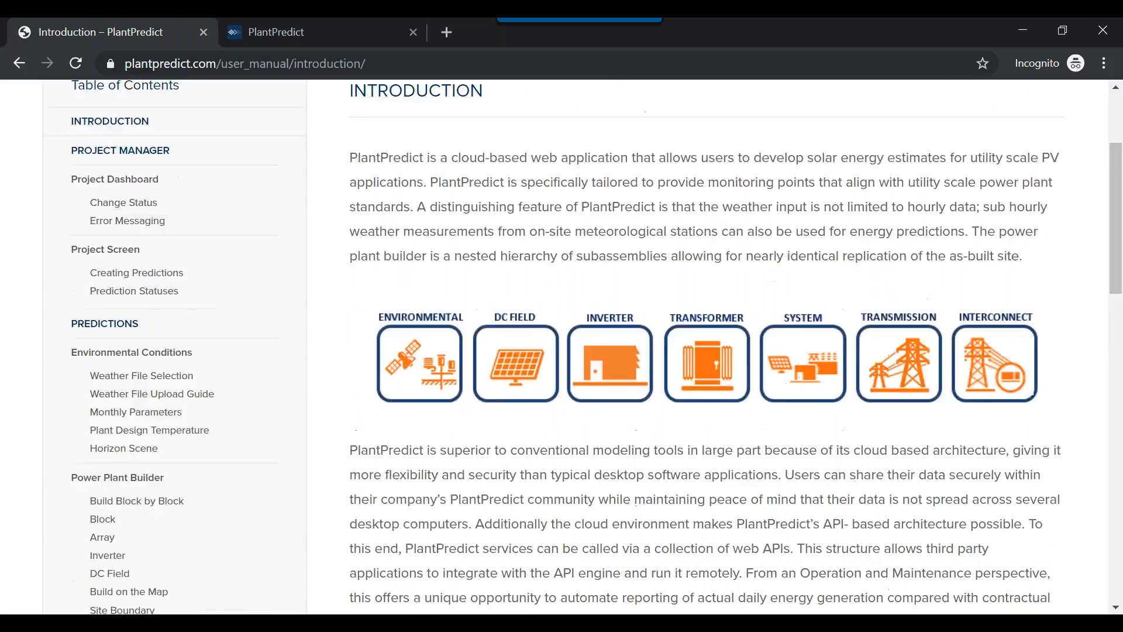
scroll(562, 353, up, 1)
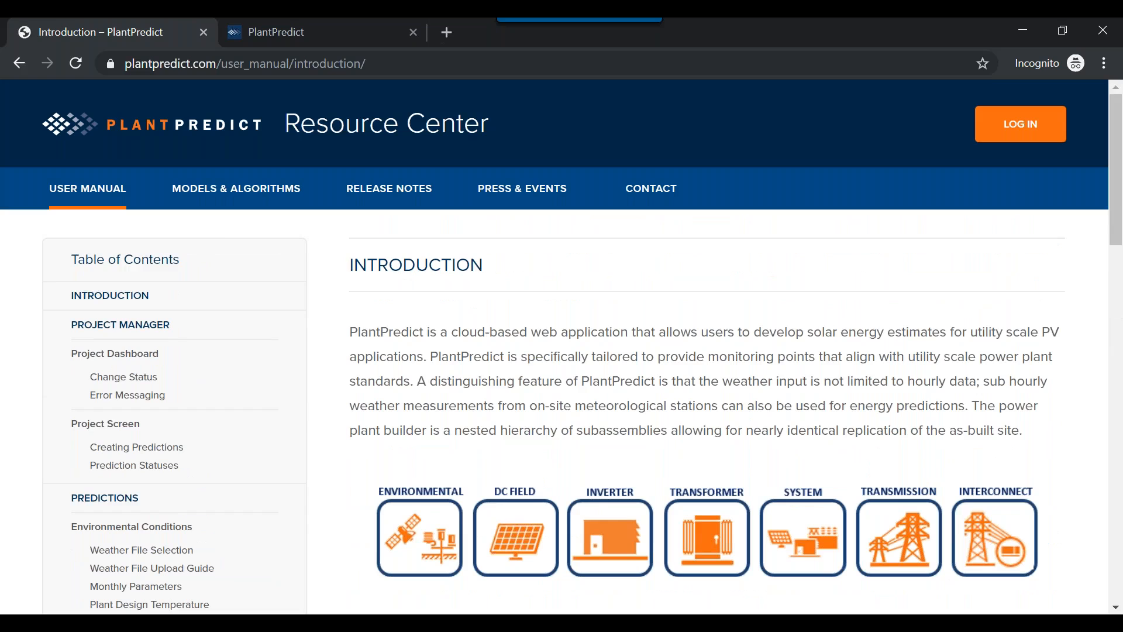
- Browse the Models & Algorithms, Release Notes and Press & Events pages of the website
click(237, 189)
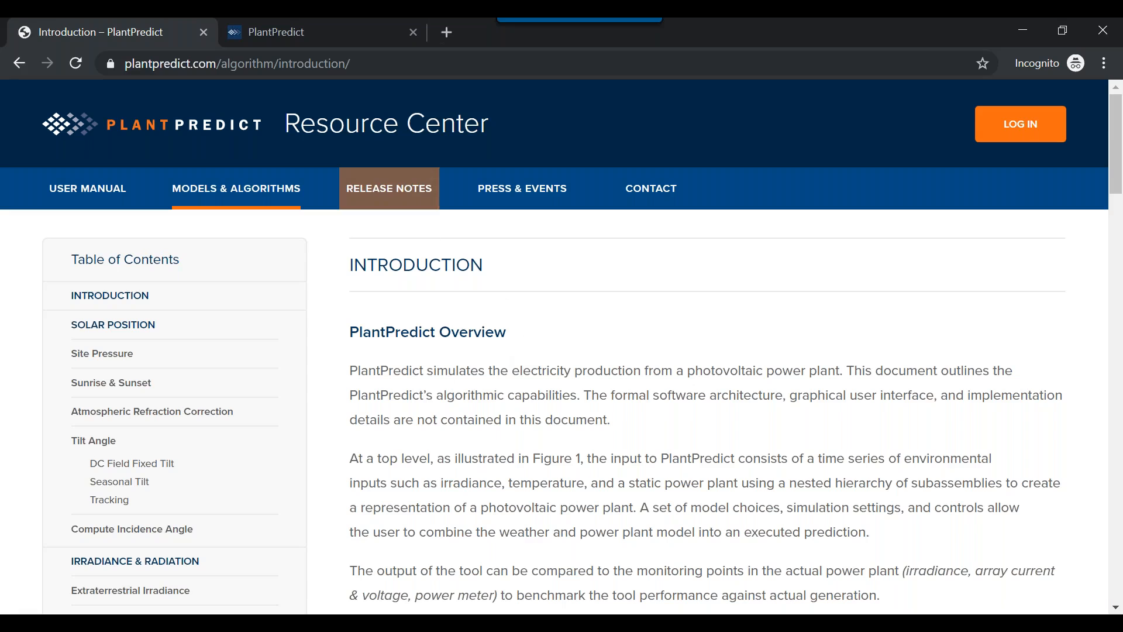
click(408, 203)
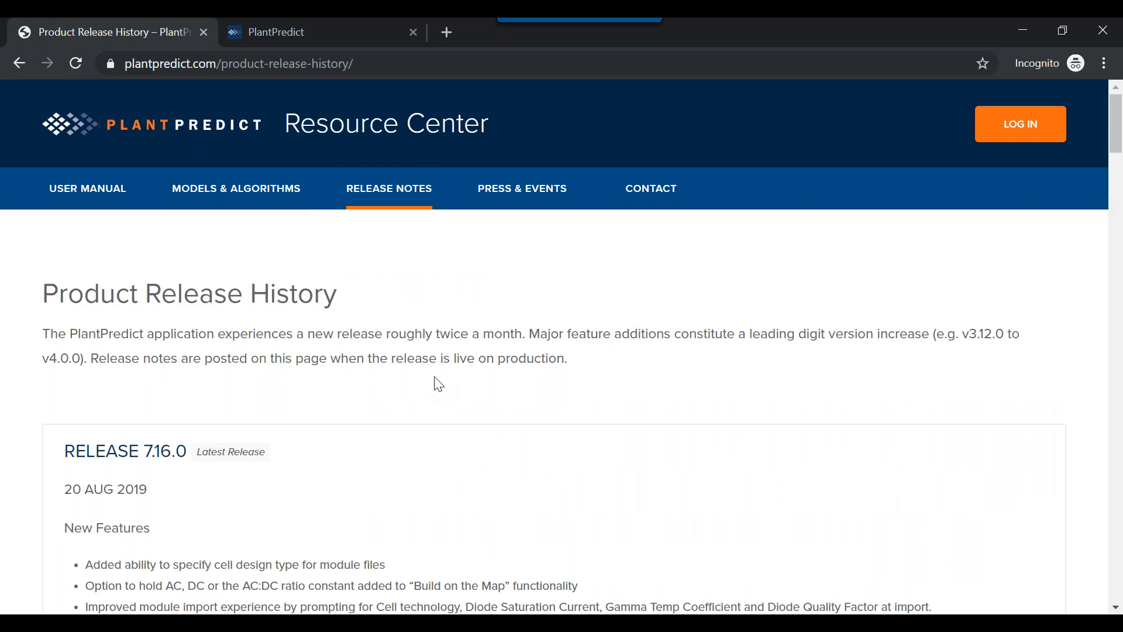
scroll(436, 383, down, 3)
scroll(279, 264, up, 3)
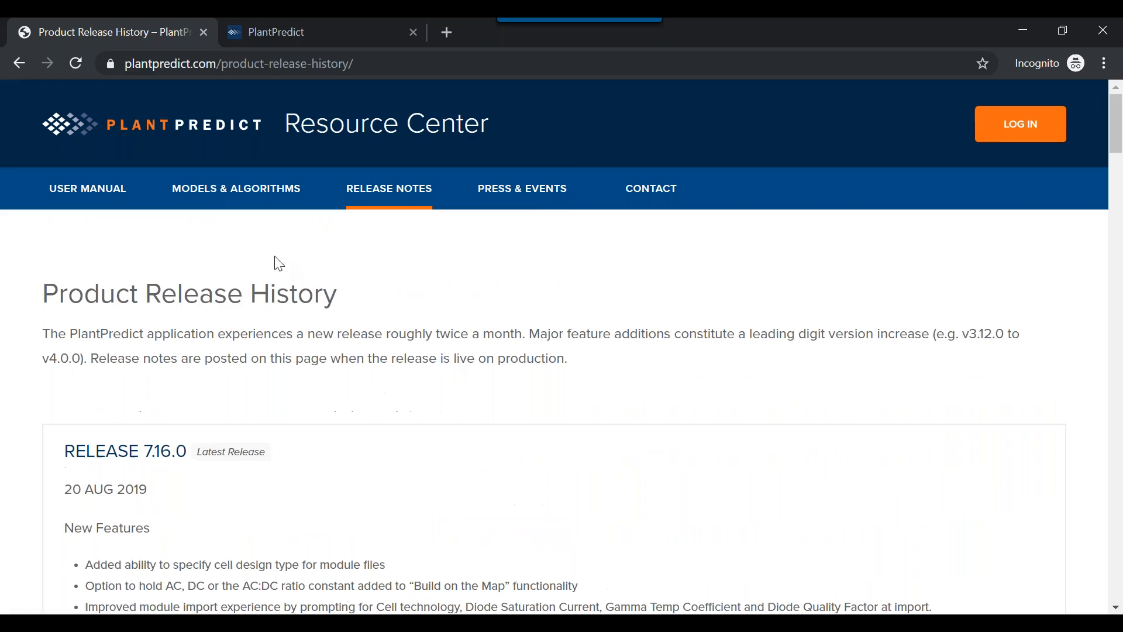
click(545, 199)
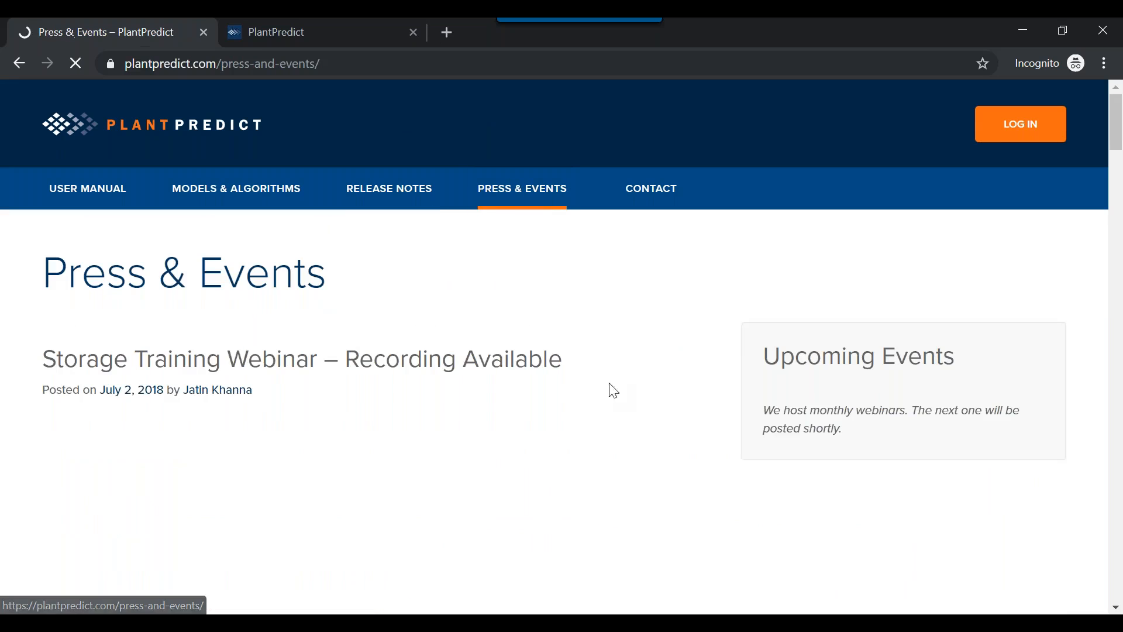
- Open the contact page and review the fields of the account request form
click(656, 194)
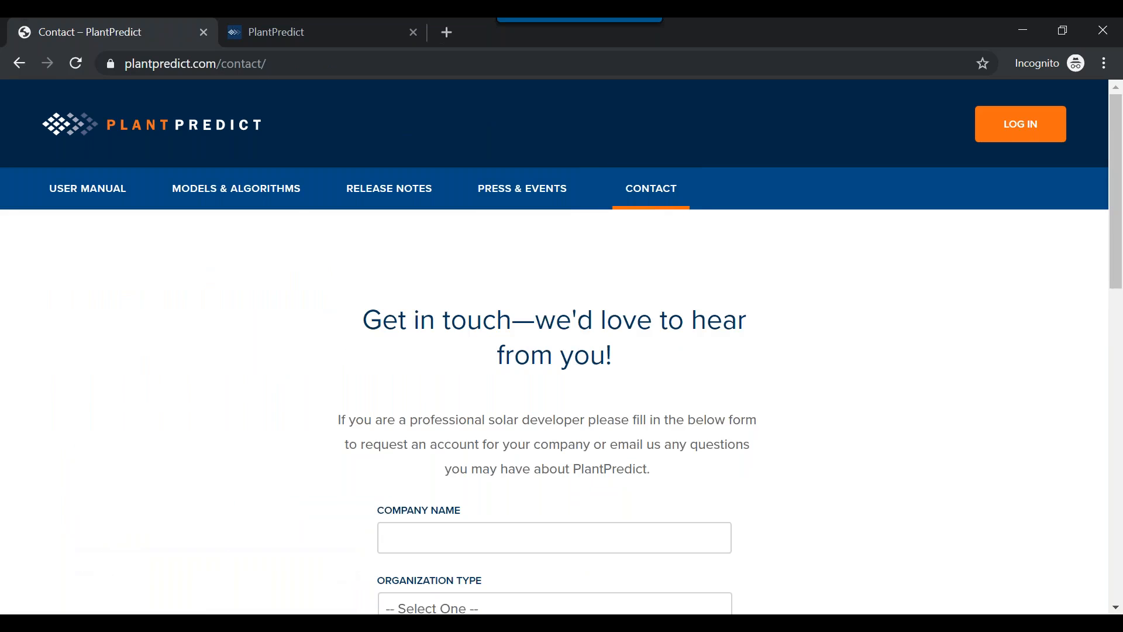
scroll(865, 319, down, 1)
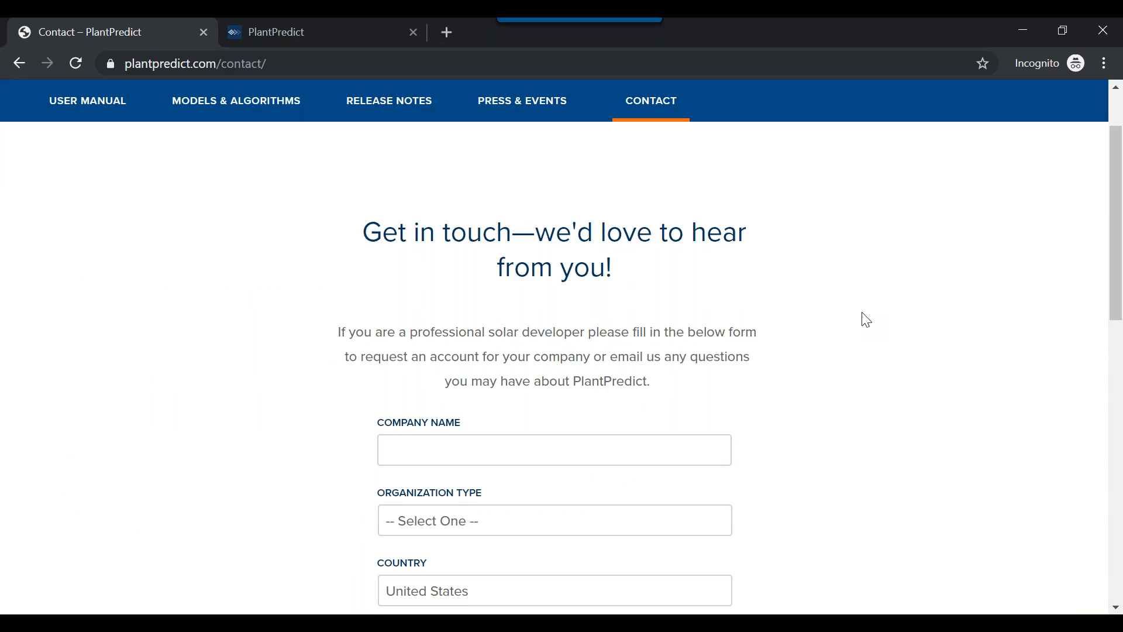
scroll(866, 320, down, 4)
scroll(866, 319, down, 3)
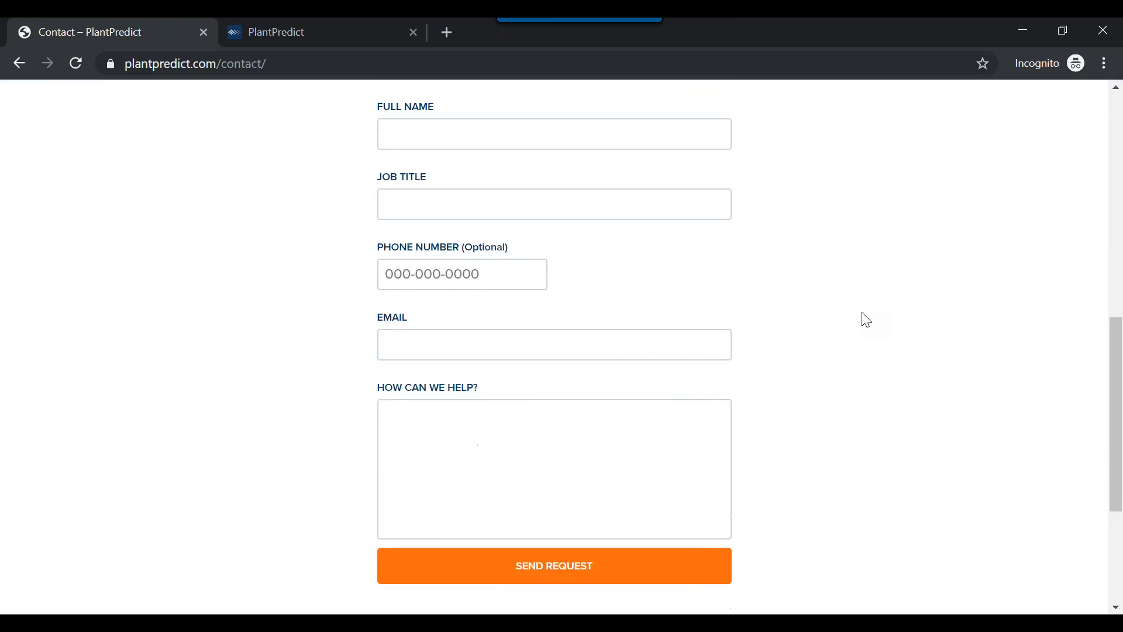
scroll(866, 319, up, 5)
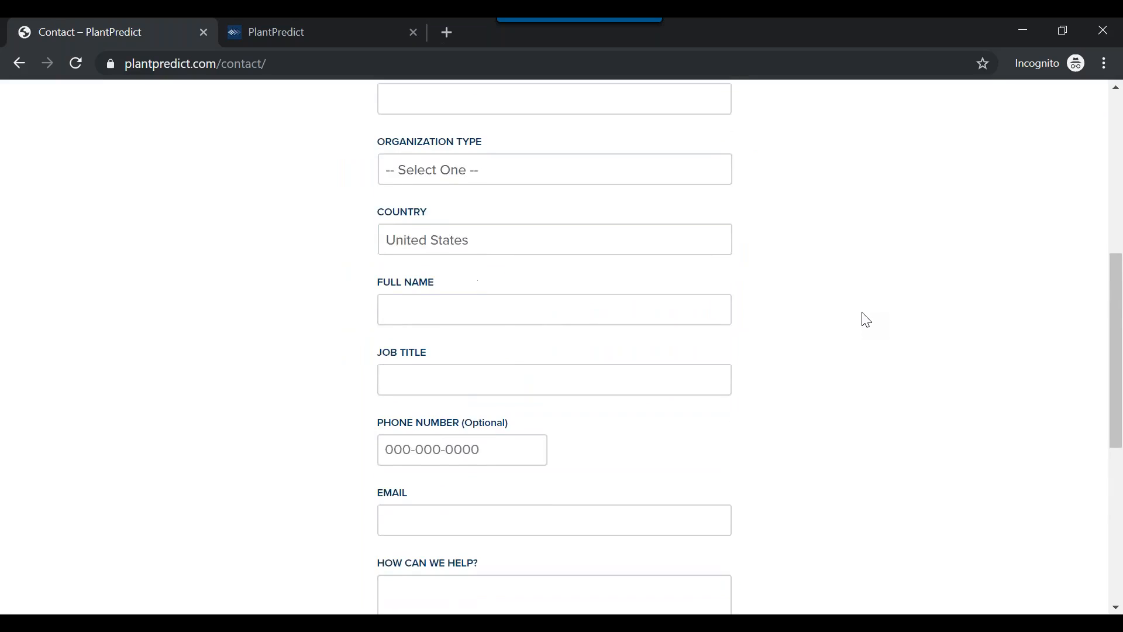
scroll(866, 320, up, 1)
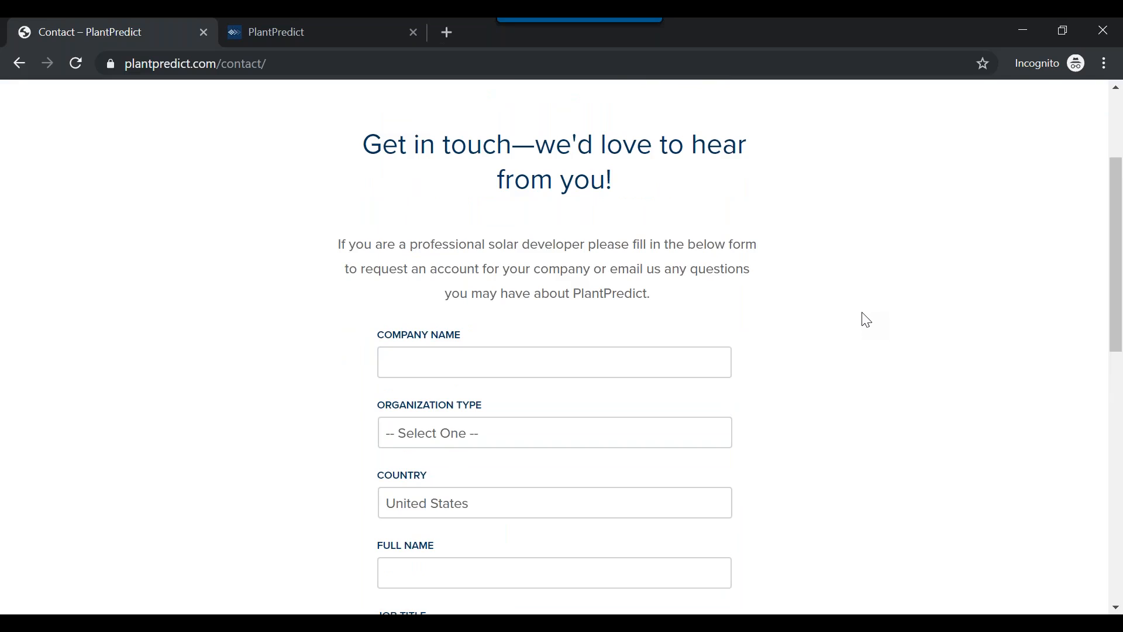
scroll(866, 320, up, 2)
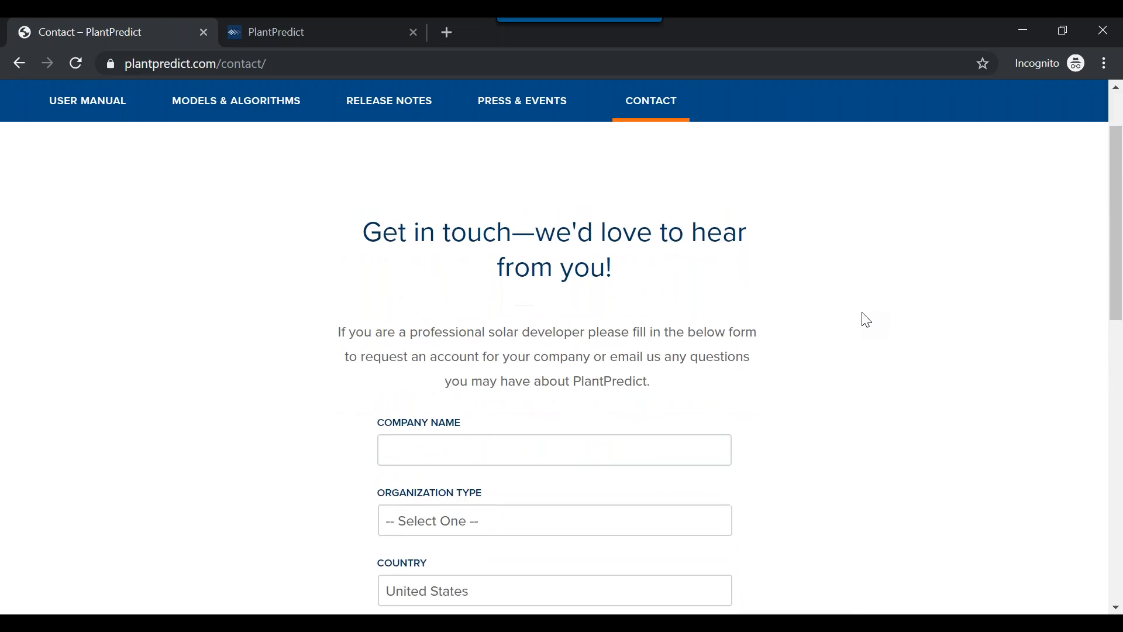
scroll(866, 320, down, 2)
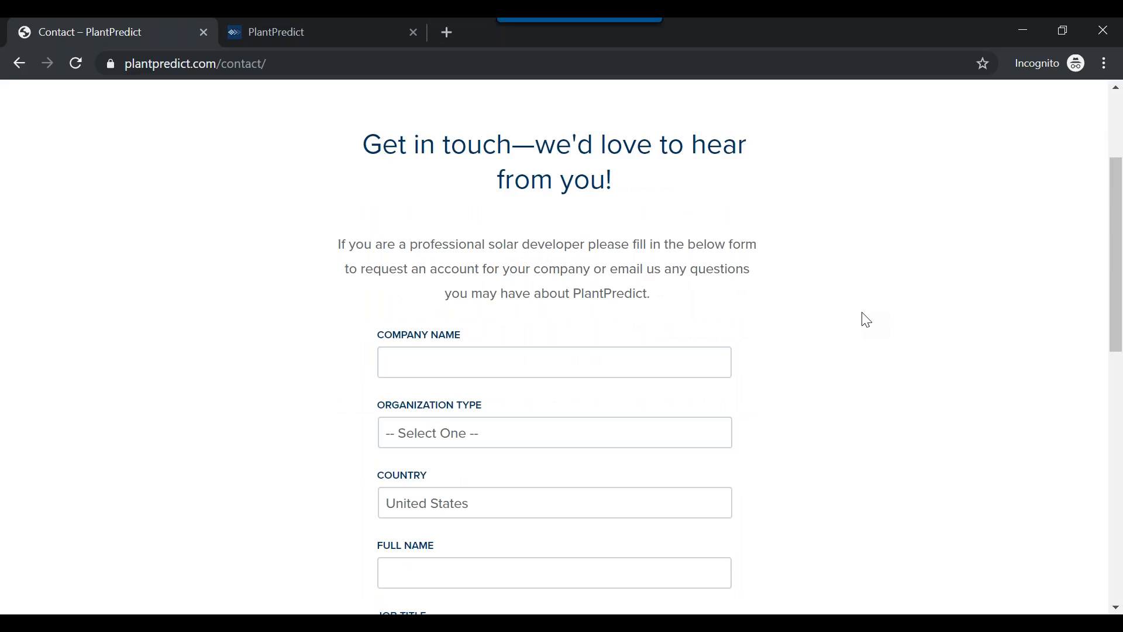
scroll(879, 312, down, 2)
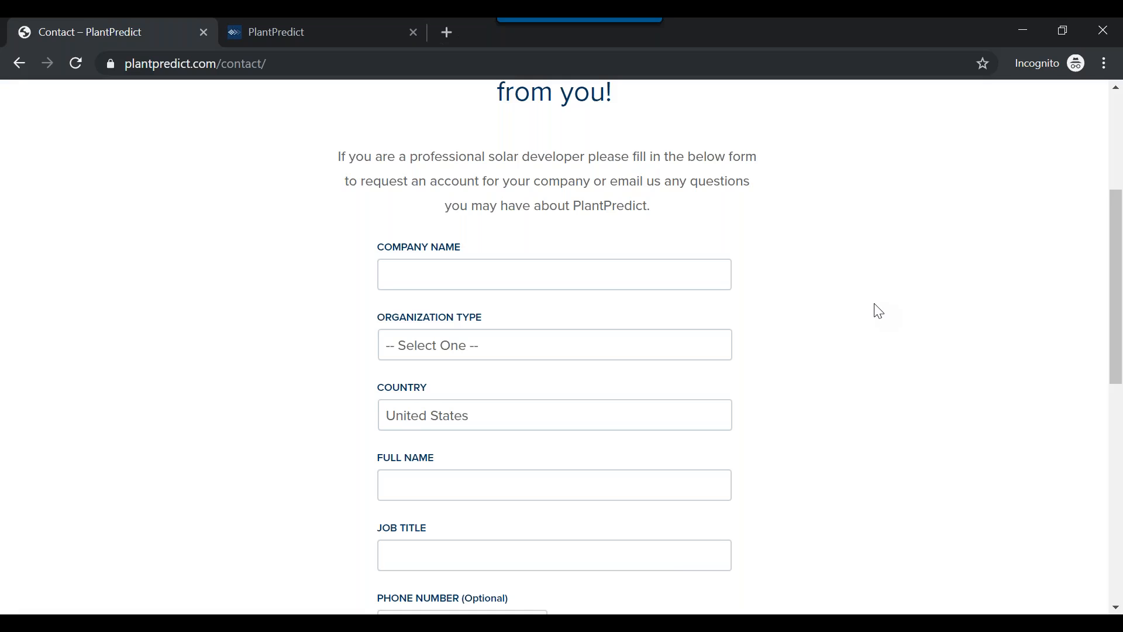
scroll(878, 311, down, 5)
scroll(878, 311, up, 8)
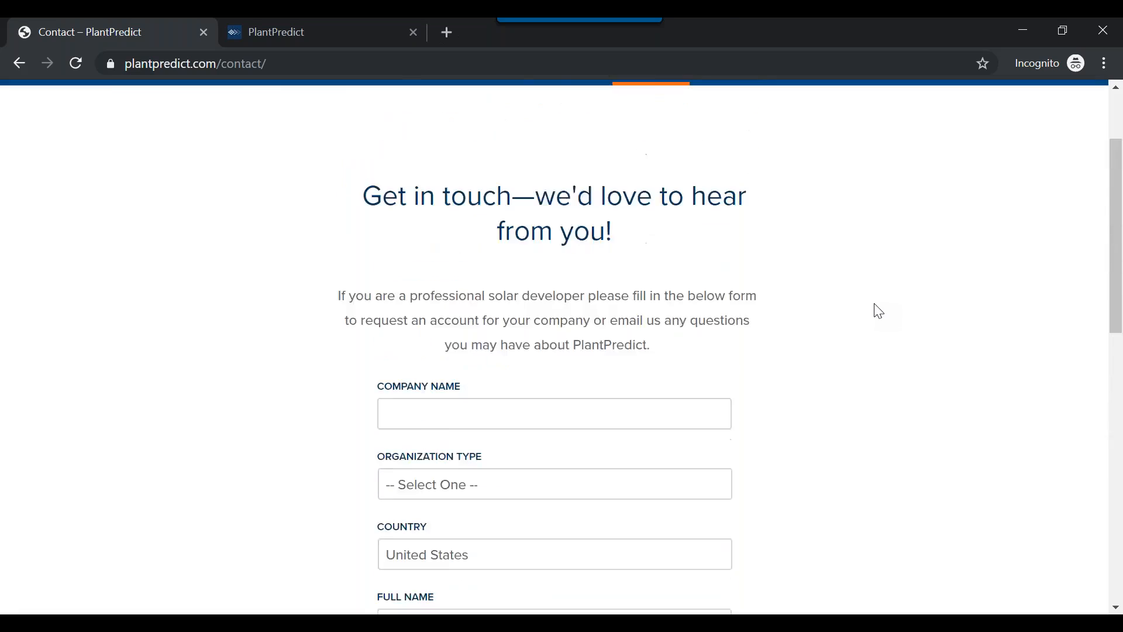
scroll(879, 311, up, 2)
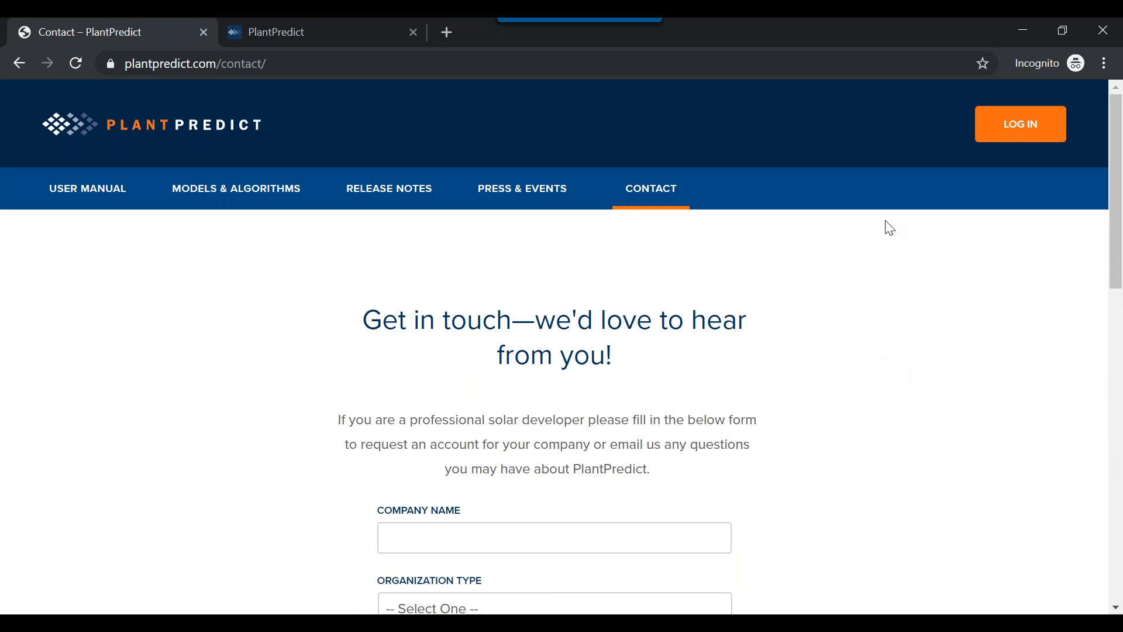
- Log in to reach the Project Library and close the other PlantPredict browser tab
click(1018, 135)
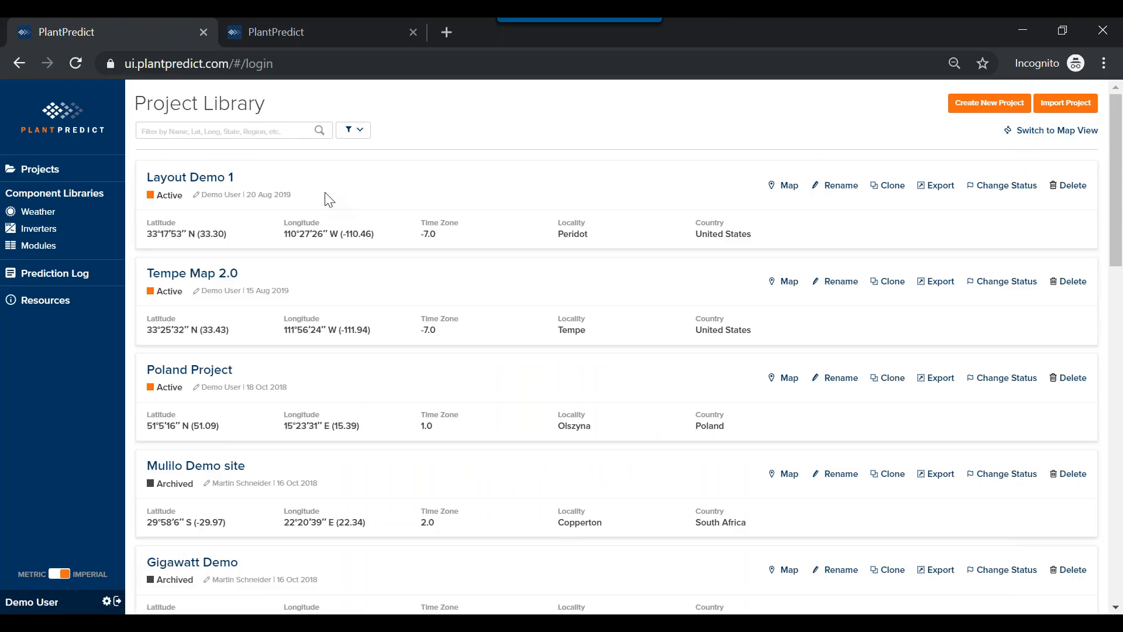
click(413, 32)
- Start a new project from the Project Library and name it Map Demo 2019
click(971, 112)
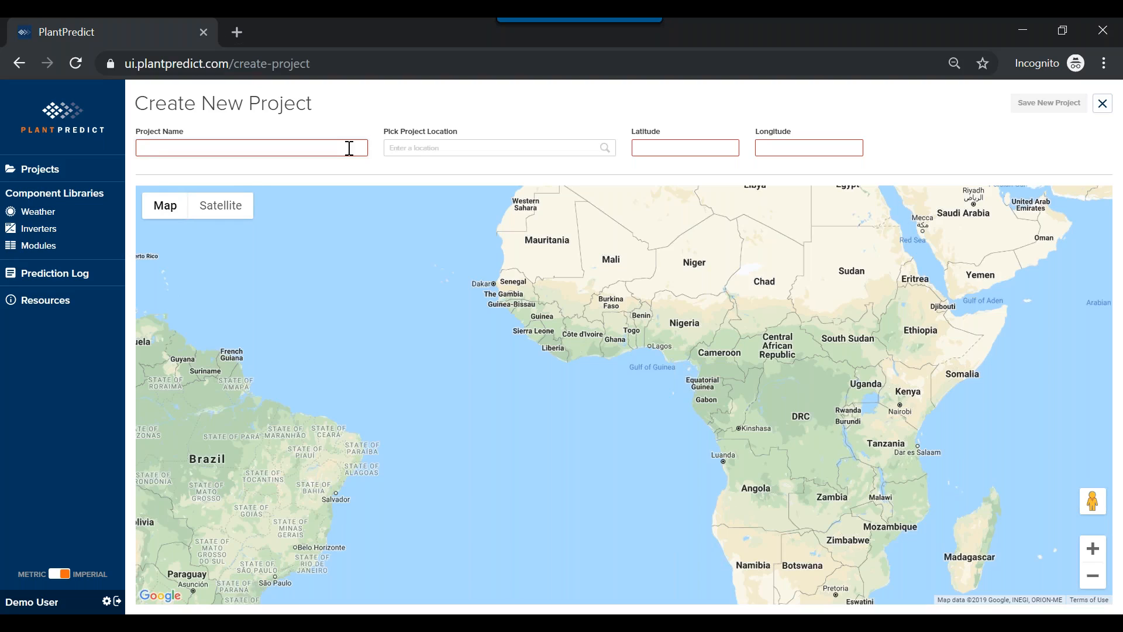
click(350, 148)
text(Map)
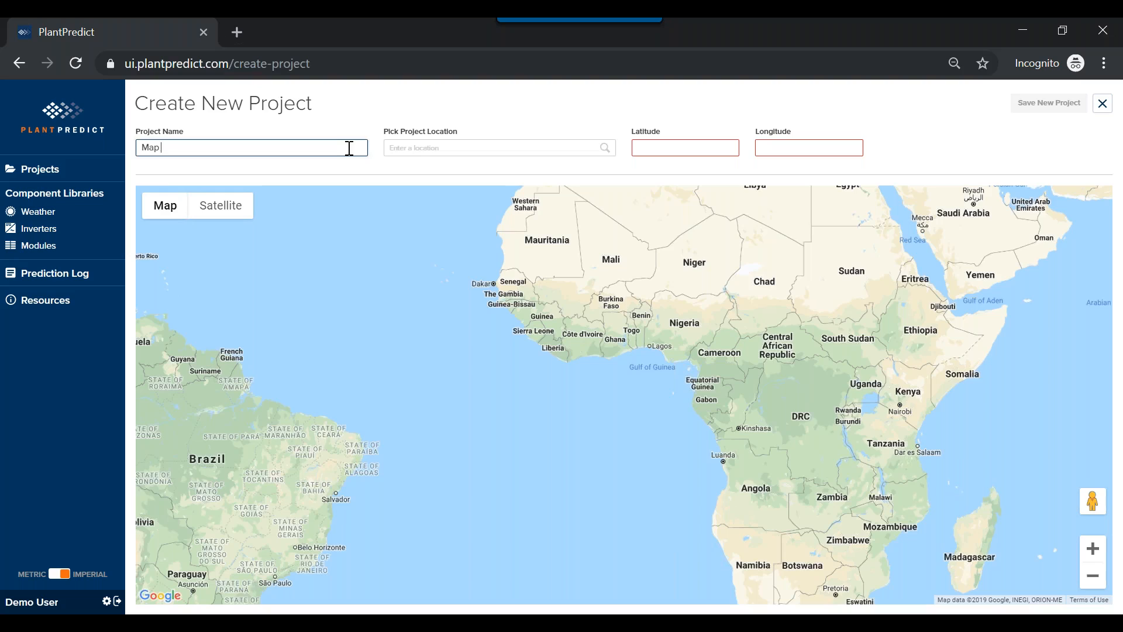
text( Demo 2019)
- Locate the project at latitude 33.33 and longitude -112.76, and save the new project
click(703, 143)
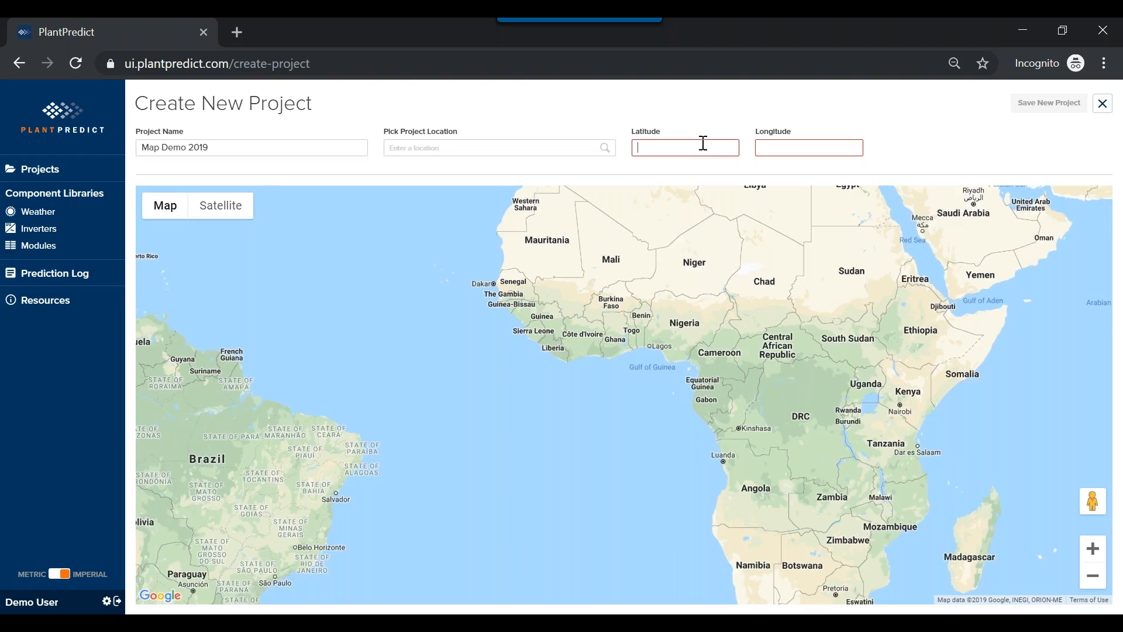
text(33.33)
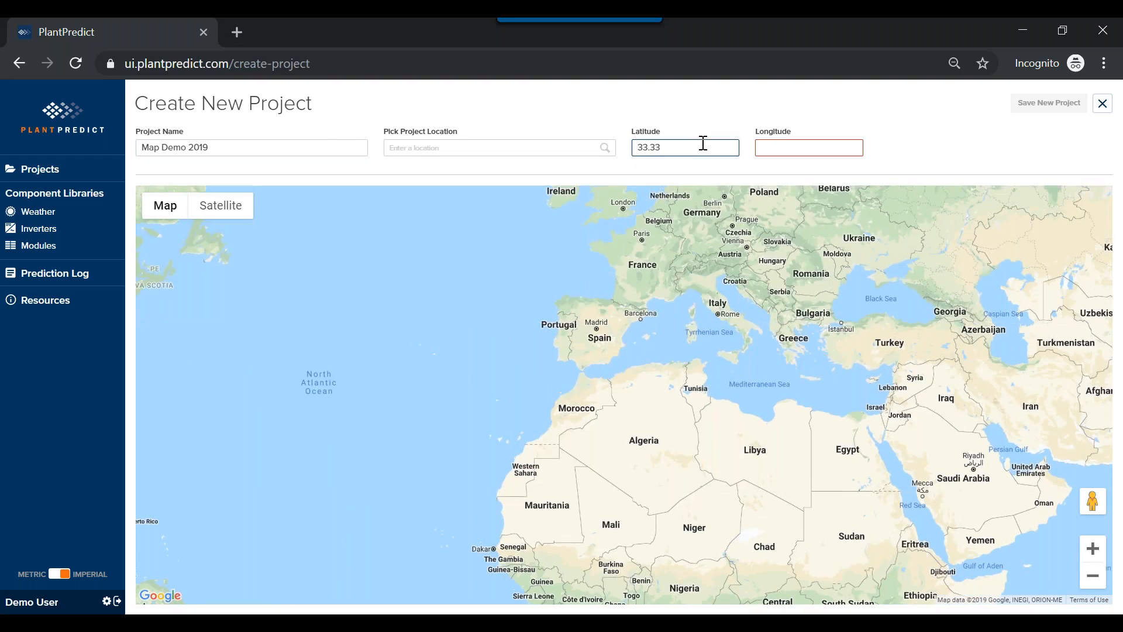
key(Tab)
text(-112)
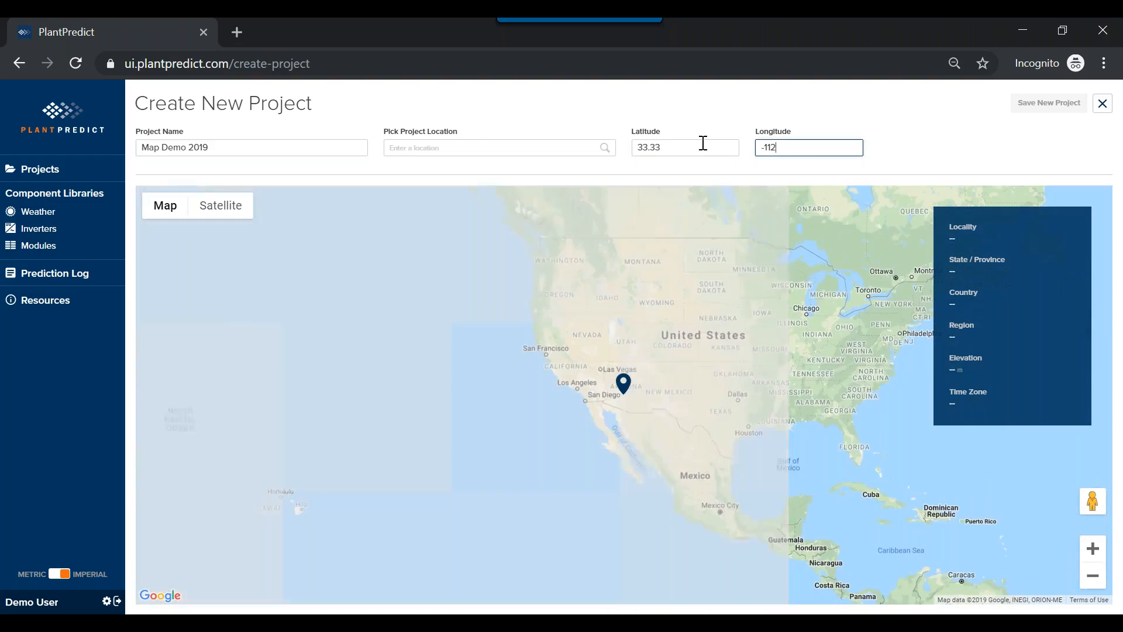
text(.7)
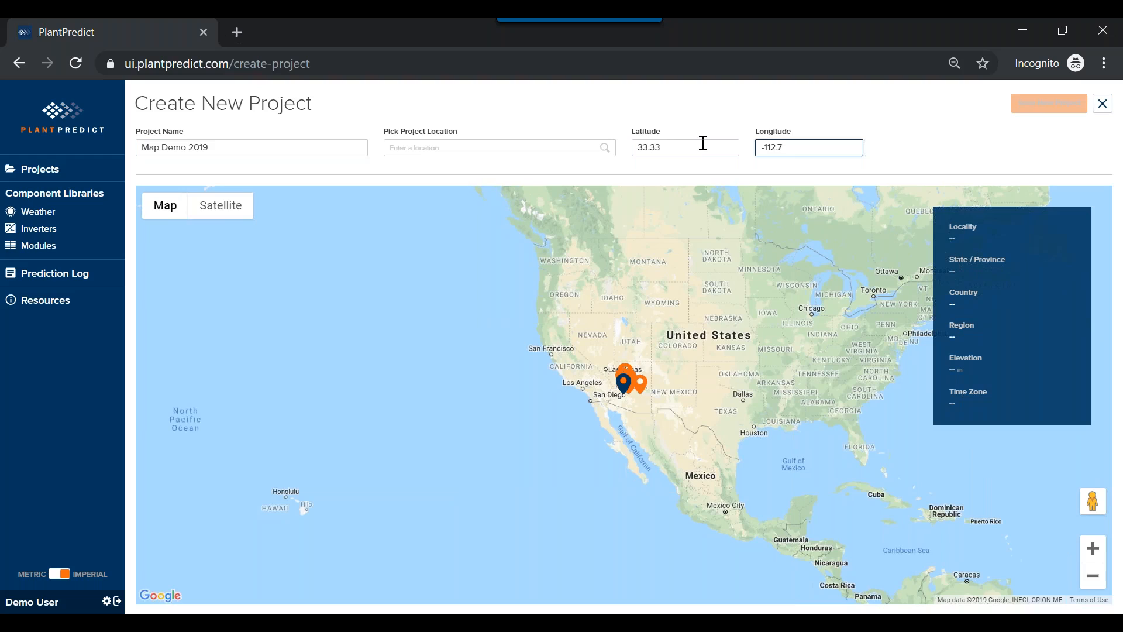
text(6)
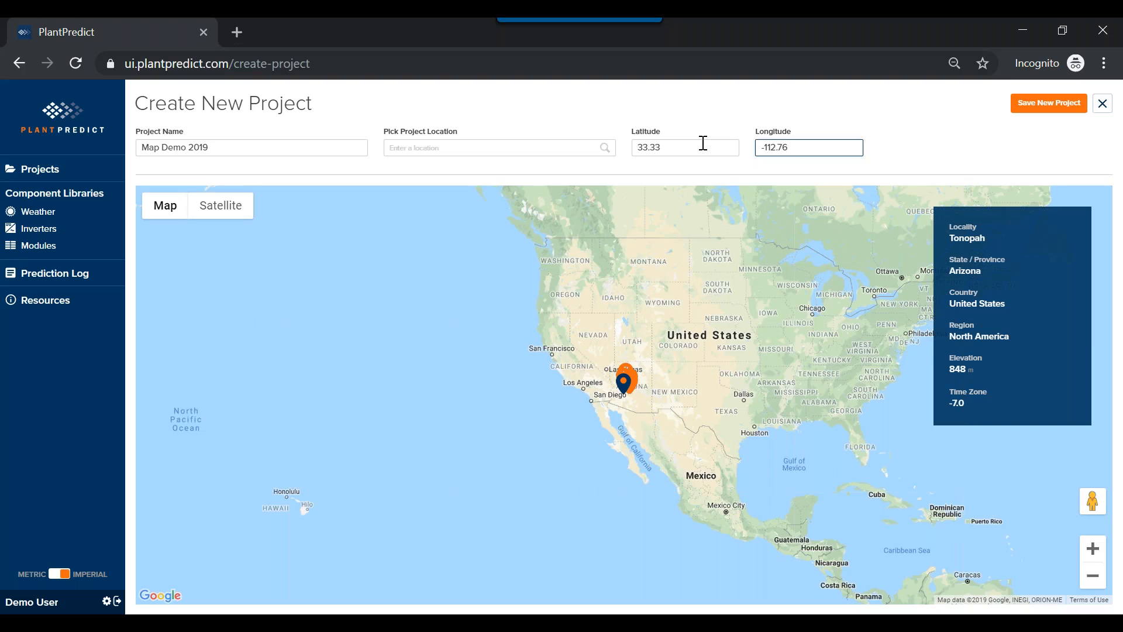
click(870, 161)
click(1058, 110)
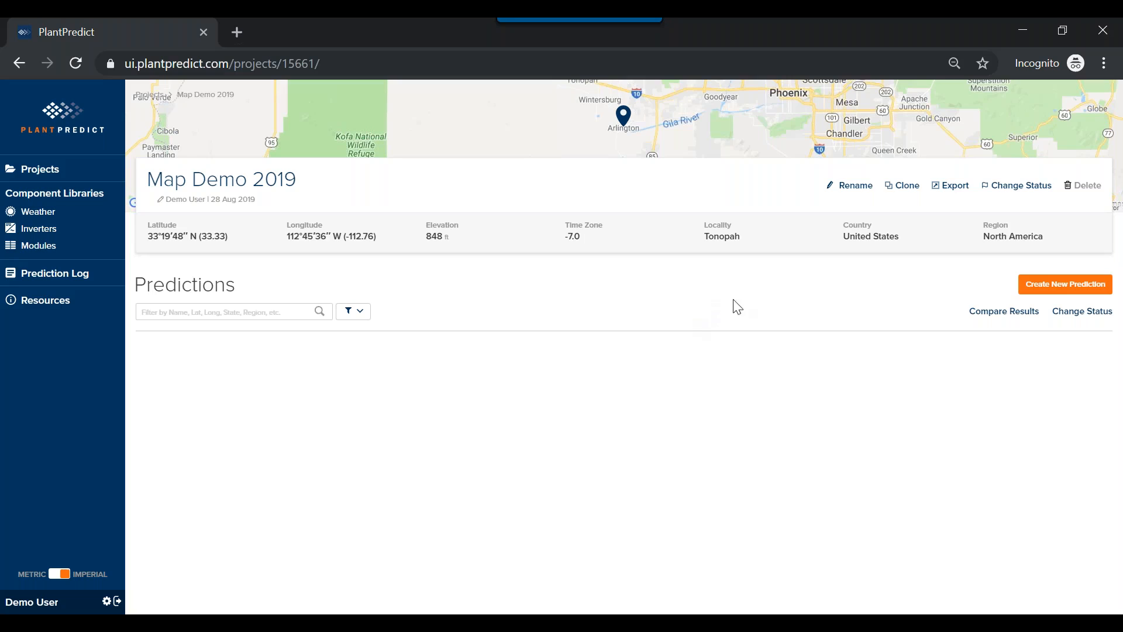
- Create a new Build on the Map prediction named Map Layout Demo 1 in the project
click(1045, 286)
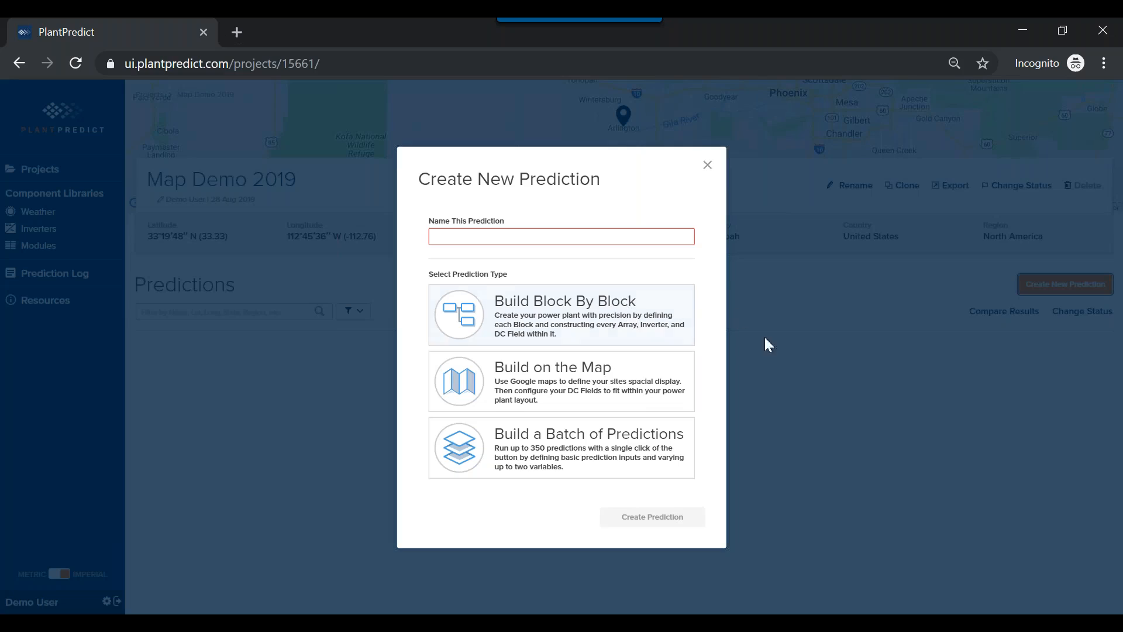
click(639, 377)
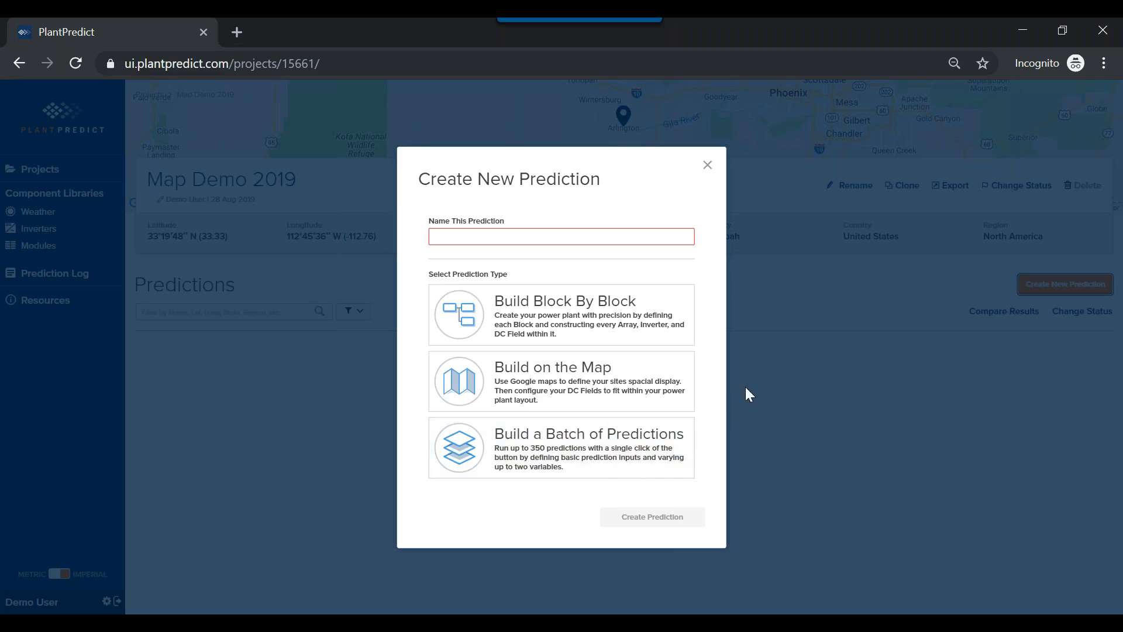
click(626, 392)
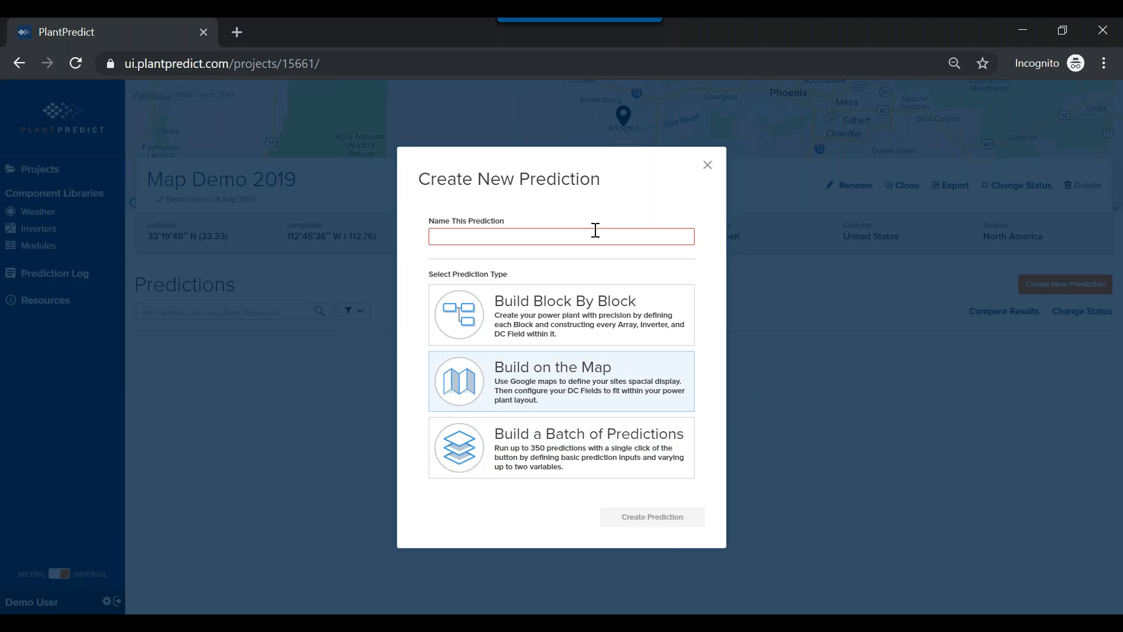
click(595, 232)
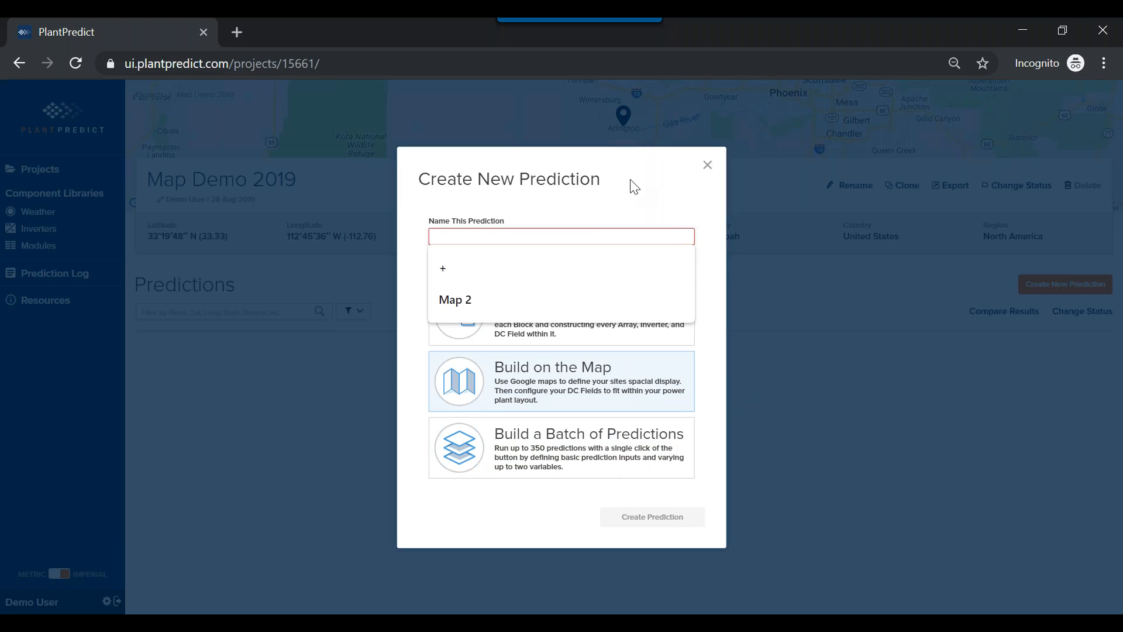
text(Map)
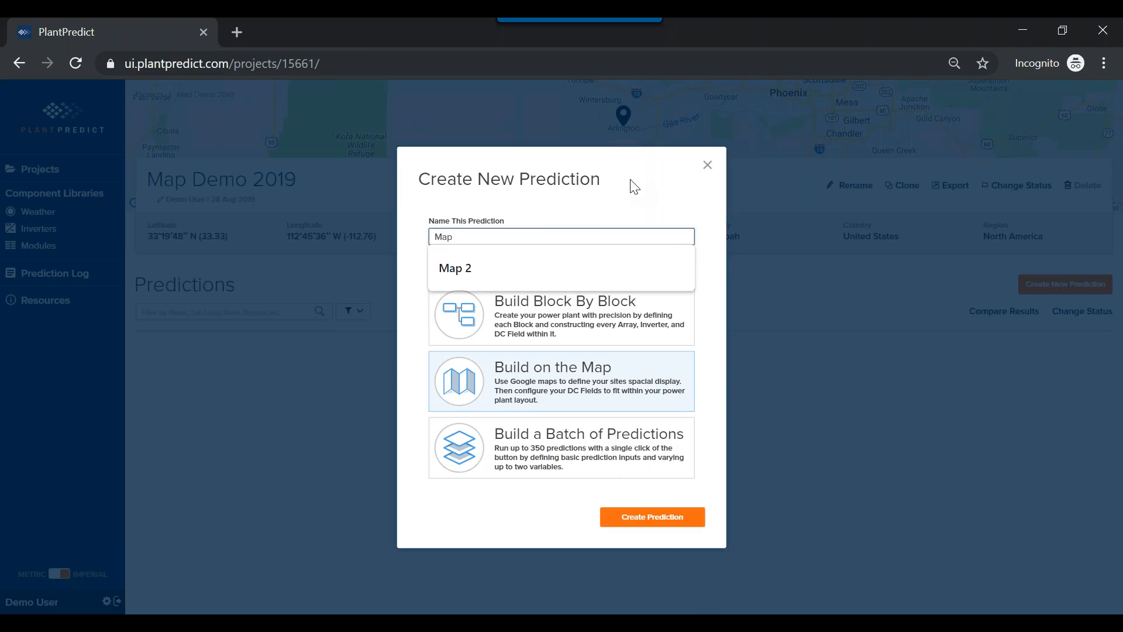
text( Layout)
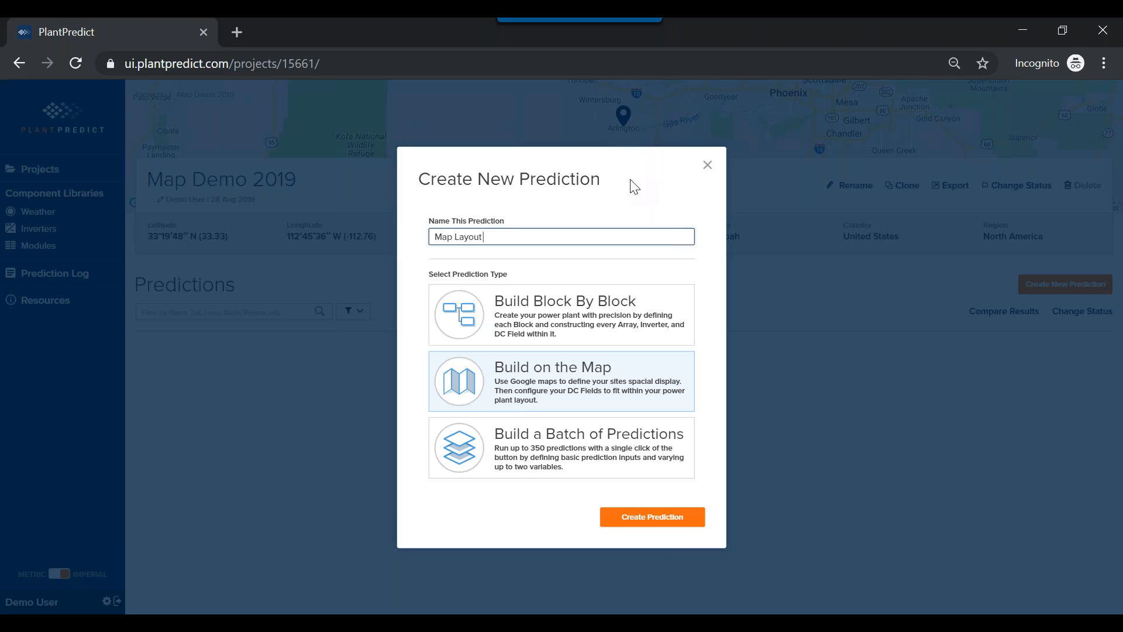
text( Demo 1)
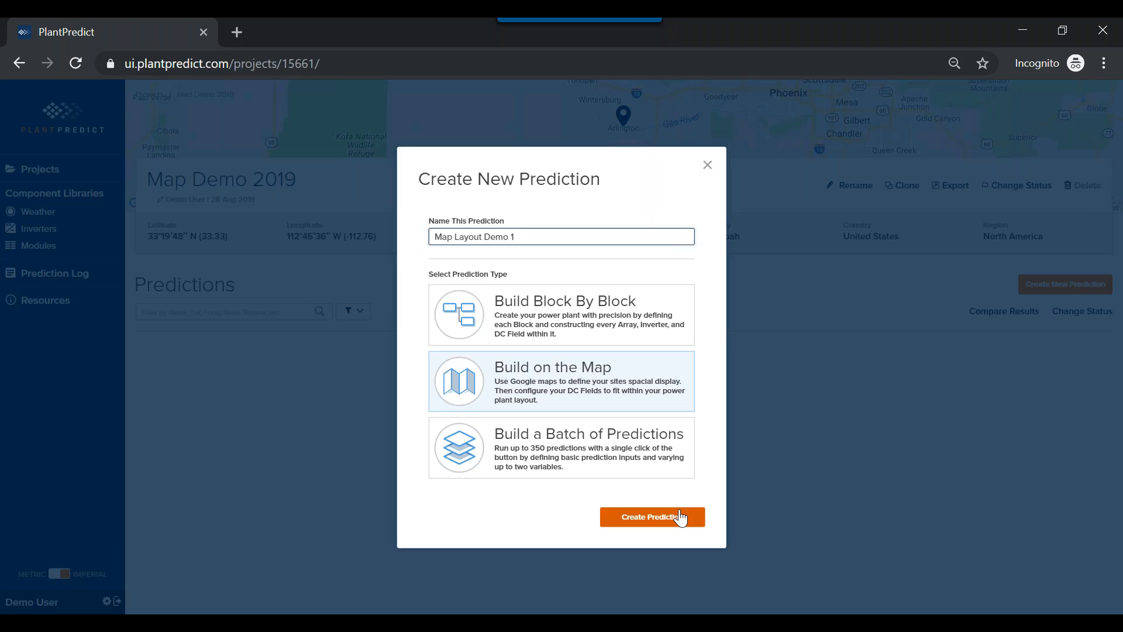
click(681, 517)
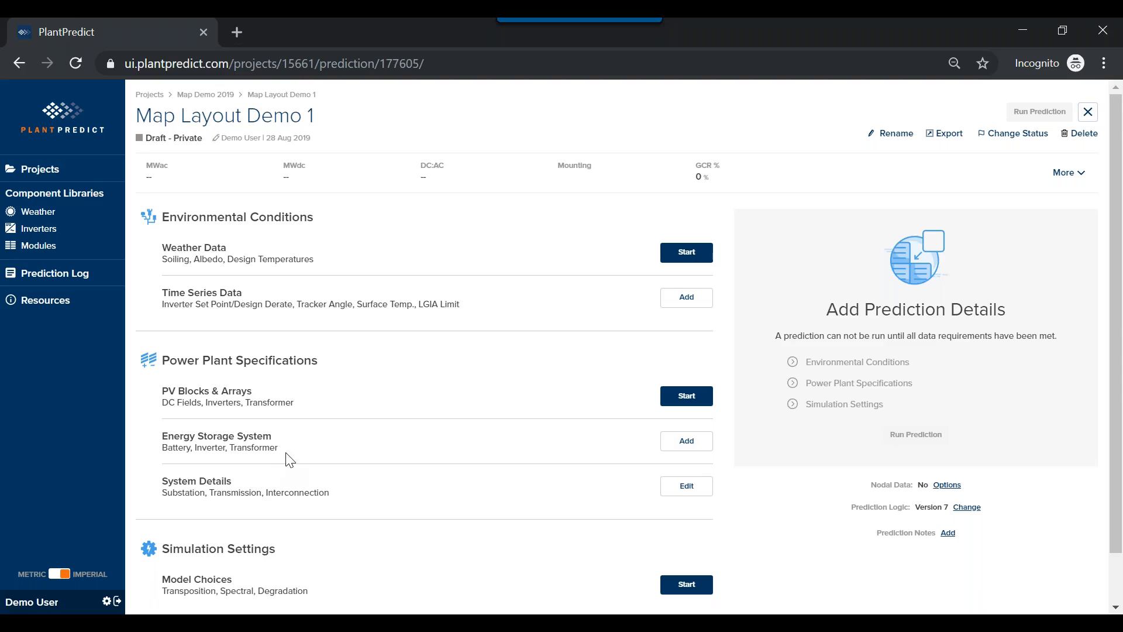
- Start the PV Blocks & Arrays map builder and hide the Power Plant Parameters and Site Specifications panels
click(688, 397)
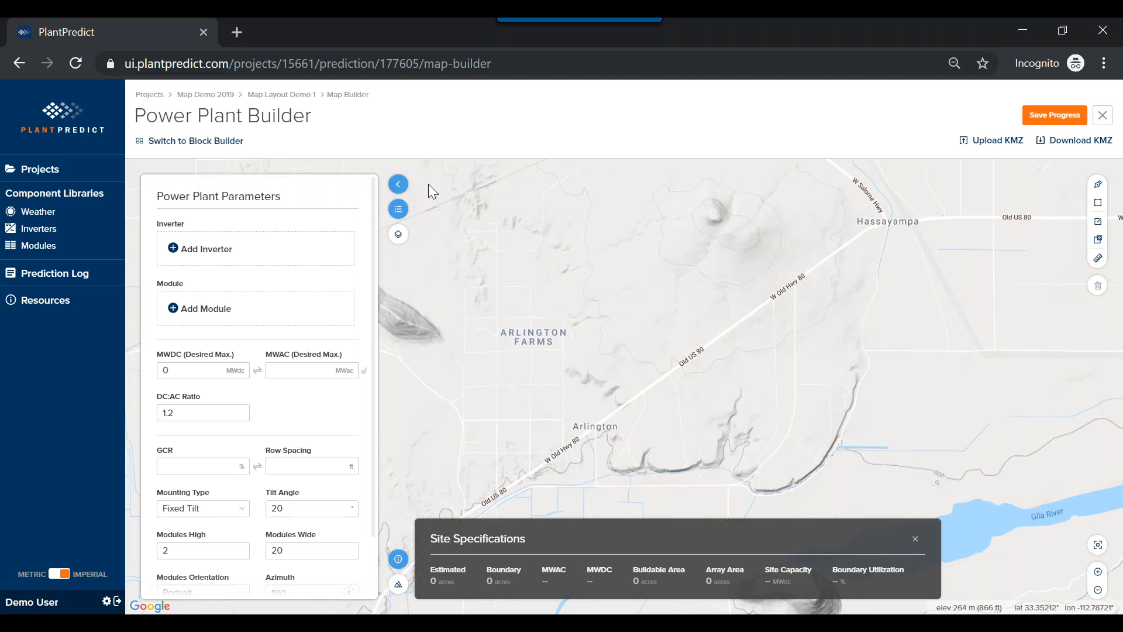
click(404, 189)
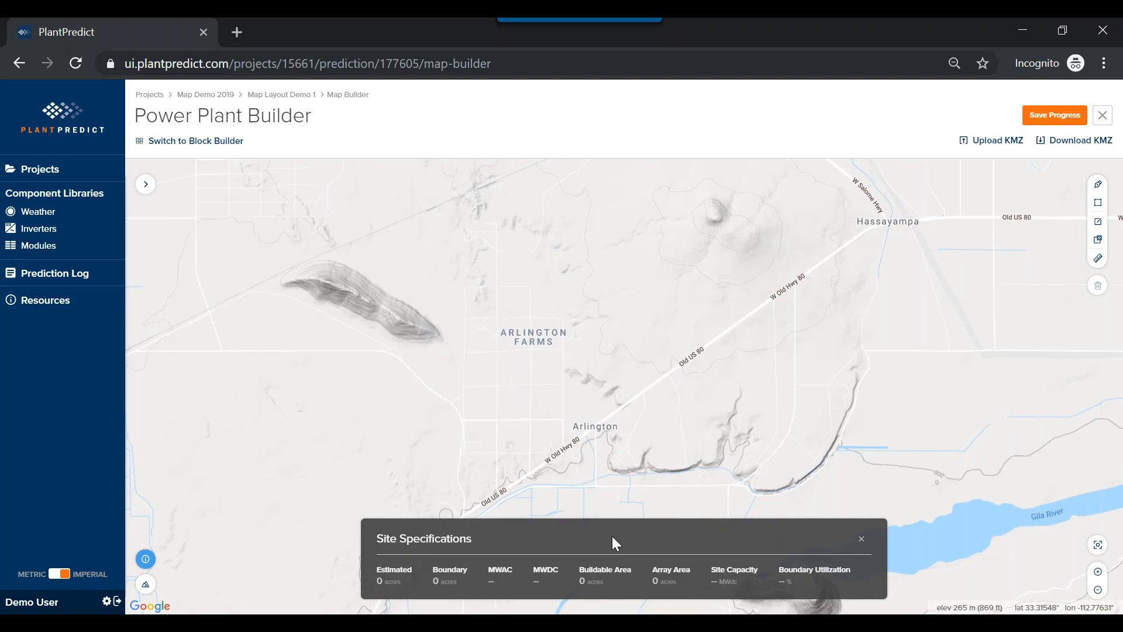
click(860, 540)
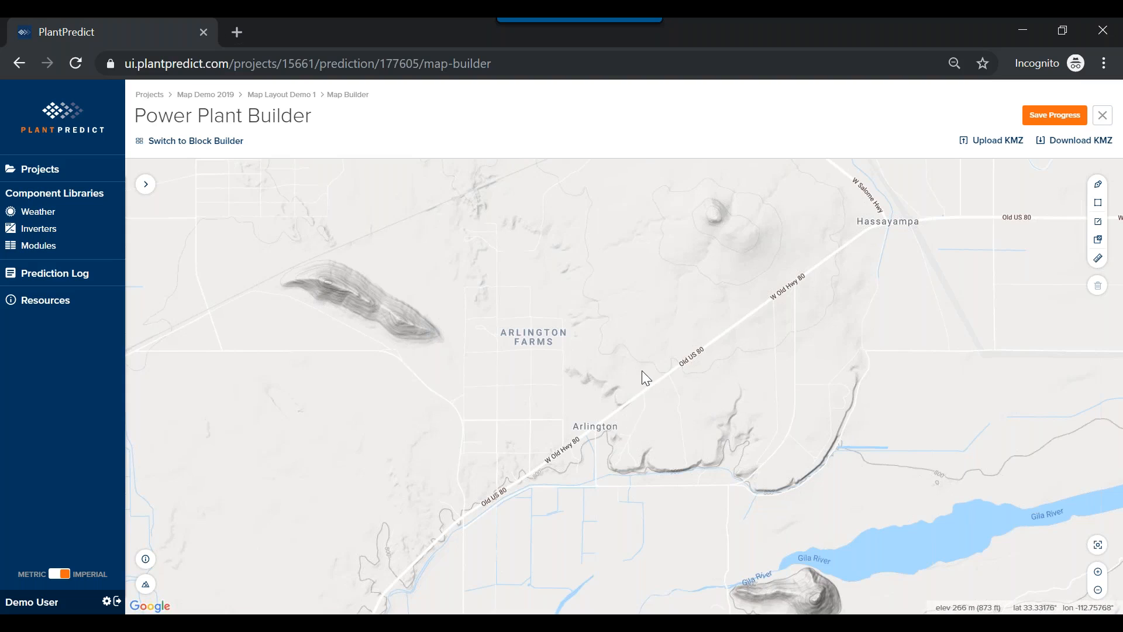
- Draw a rectangular site boundary east of Crag and reshape its west side into a five-sided area of about 289 acres
drag(514, 462, 953, 252)
drag(491, 386, 716, 396)
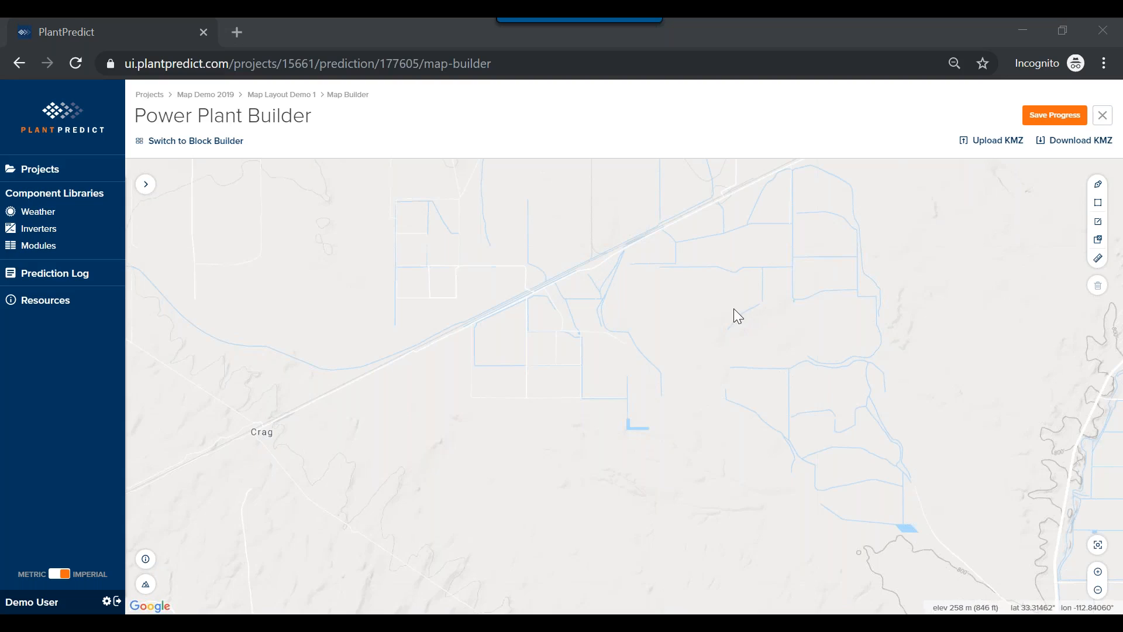
click(1098, 204)
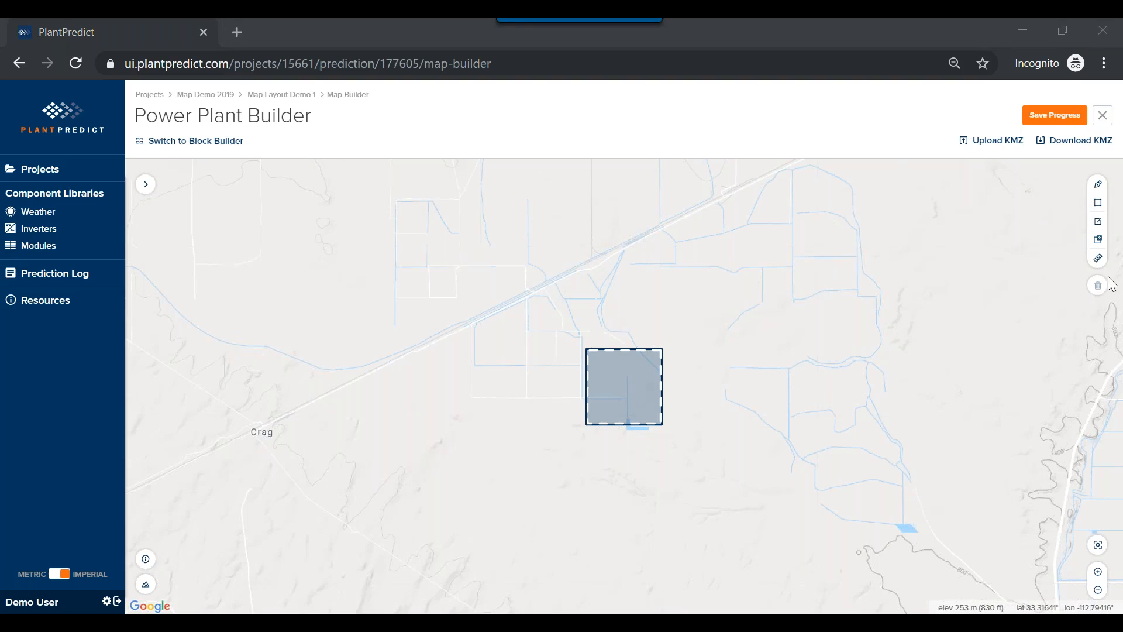
click(614, 354)
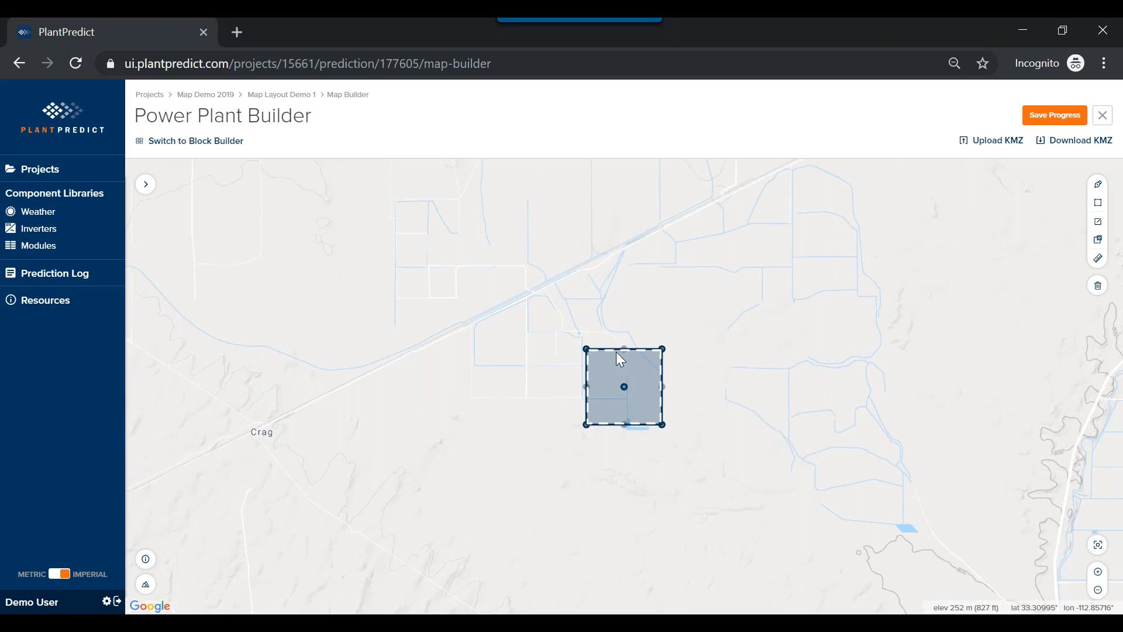
drag(586, 348, 571, 331)
drag(581, 381, 559, 383)
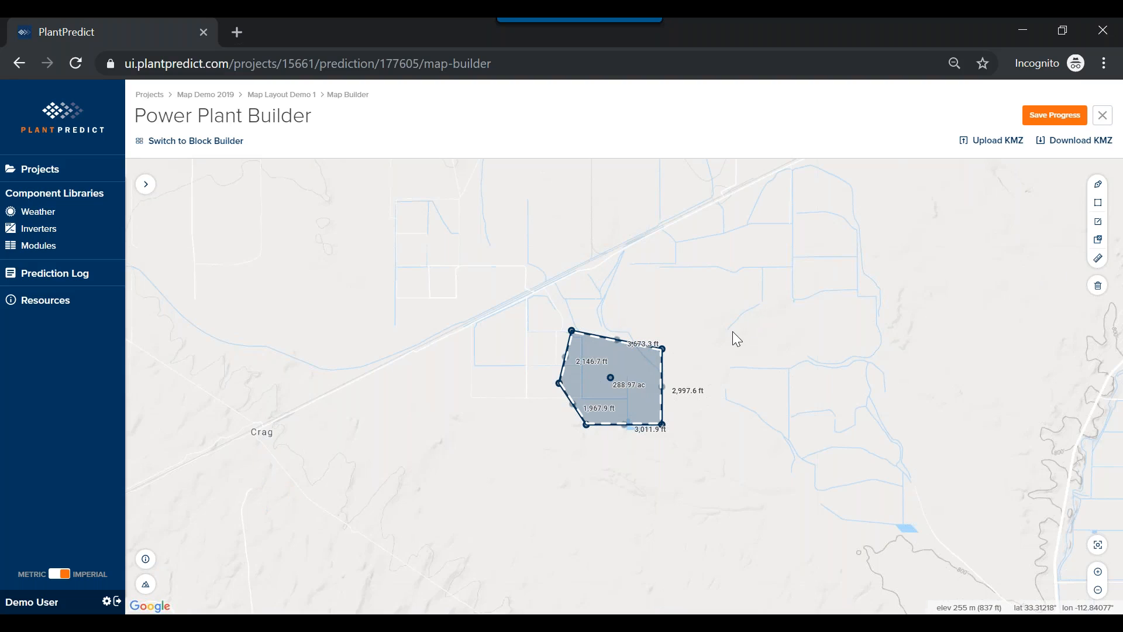
- Select the five-sided site boundary and delete it from the map
click(611, 378)
click(627, 346)
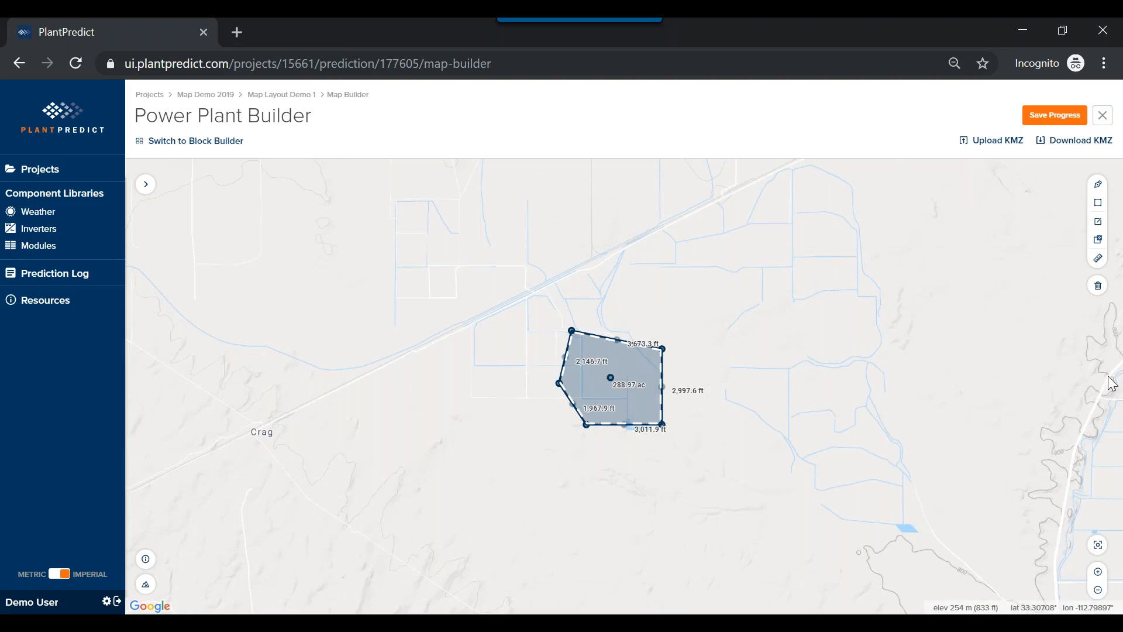
click(1097, 286)
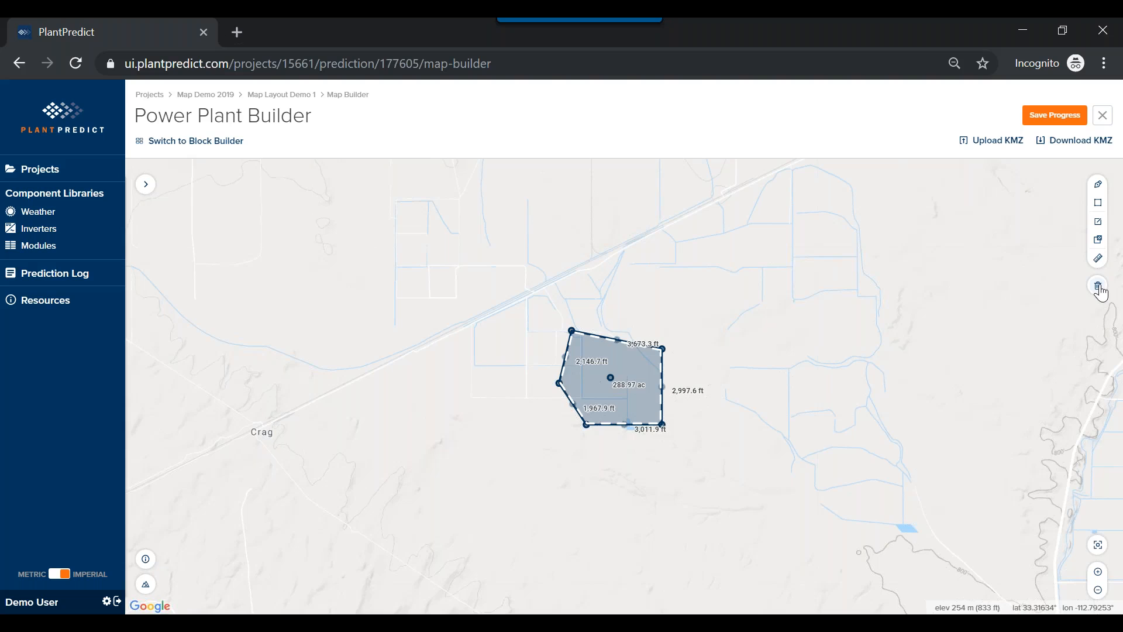
- Draw an irregular polygon site boundary of about 725 acres east of Crag, following the south side of the diagonal road
drag(587, 345, 649, 321)
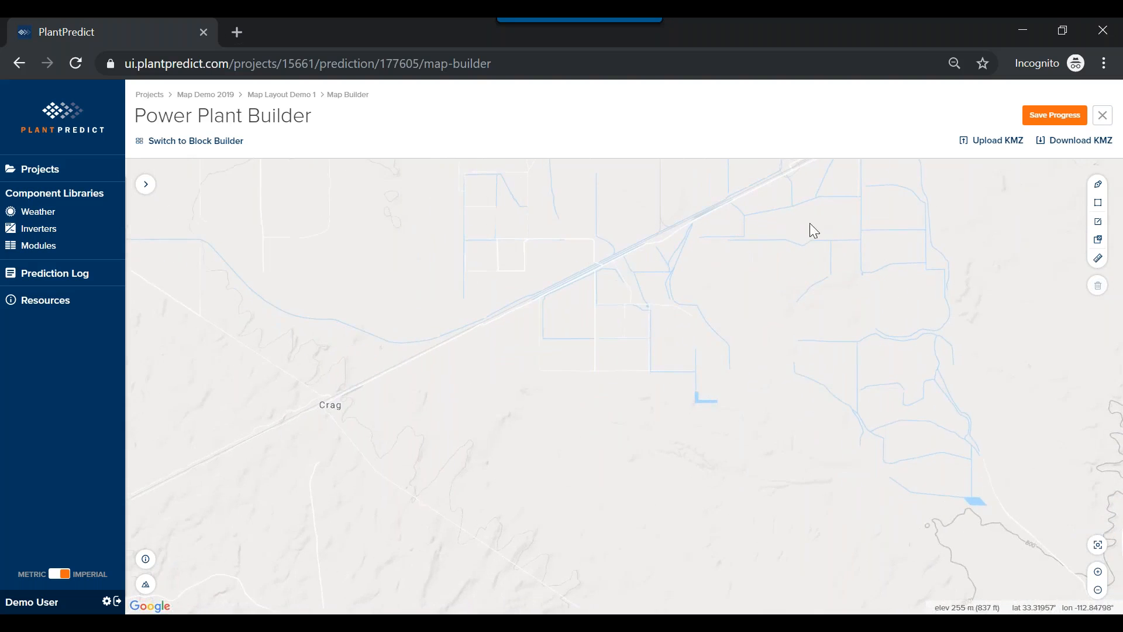
click(1098, 187)
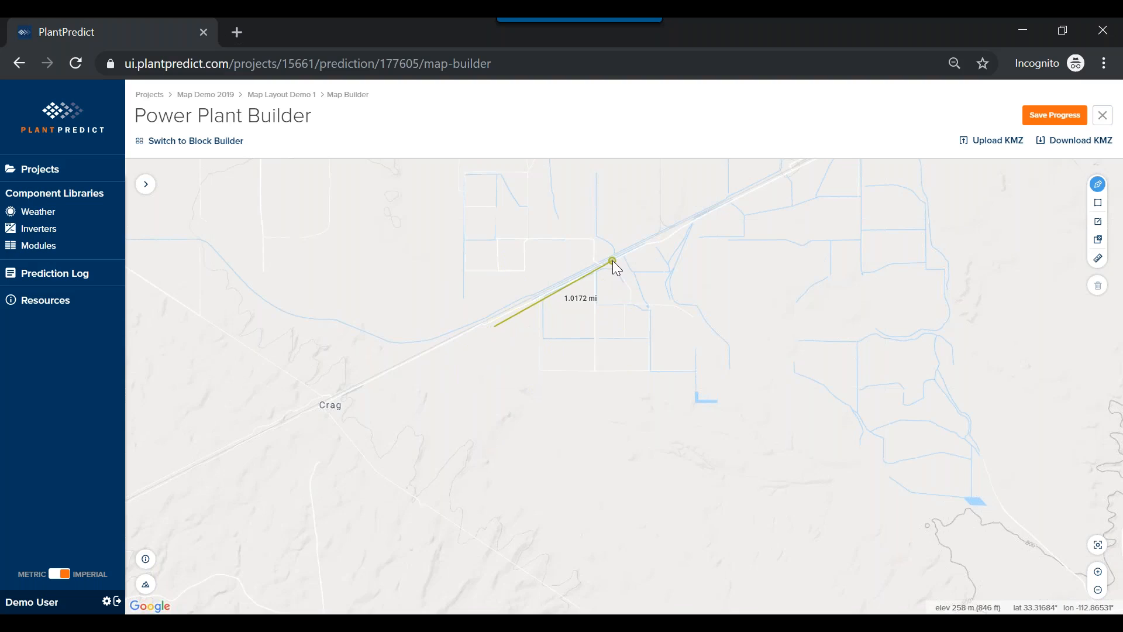
click(612, 261)
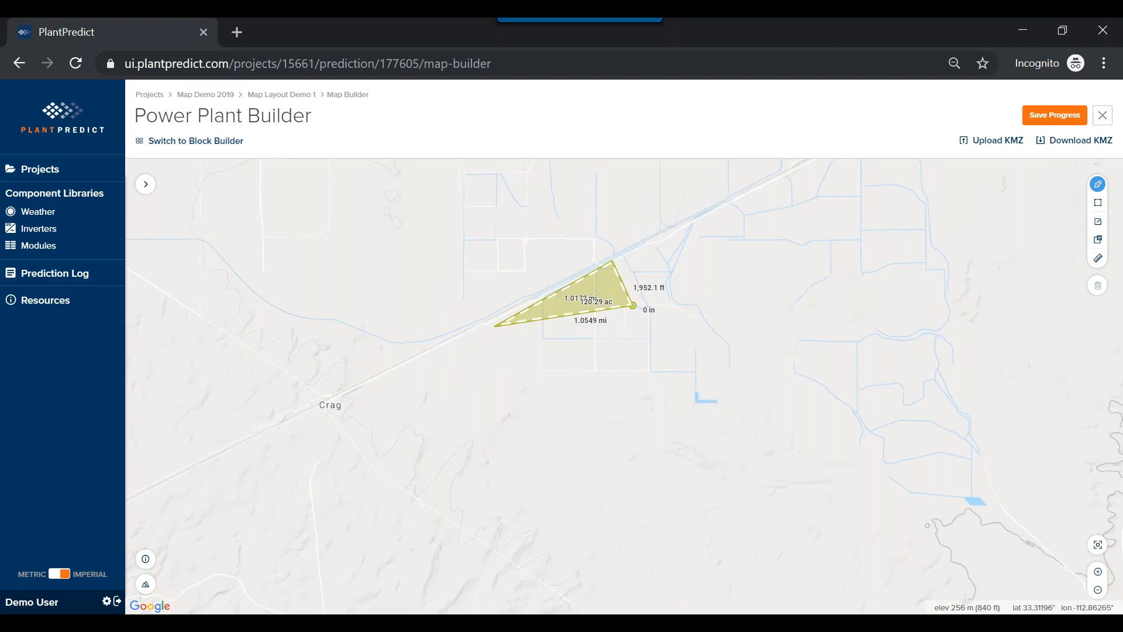
click(633, 306)
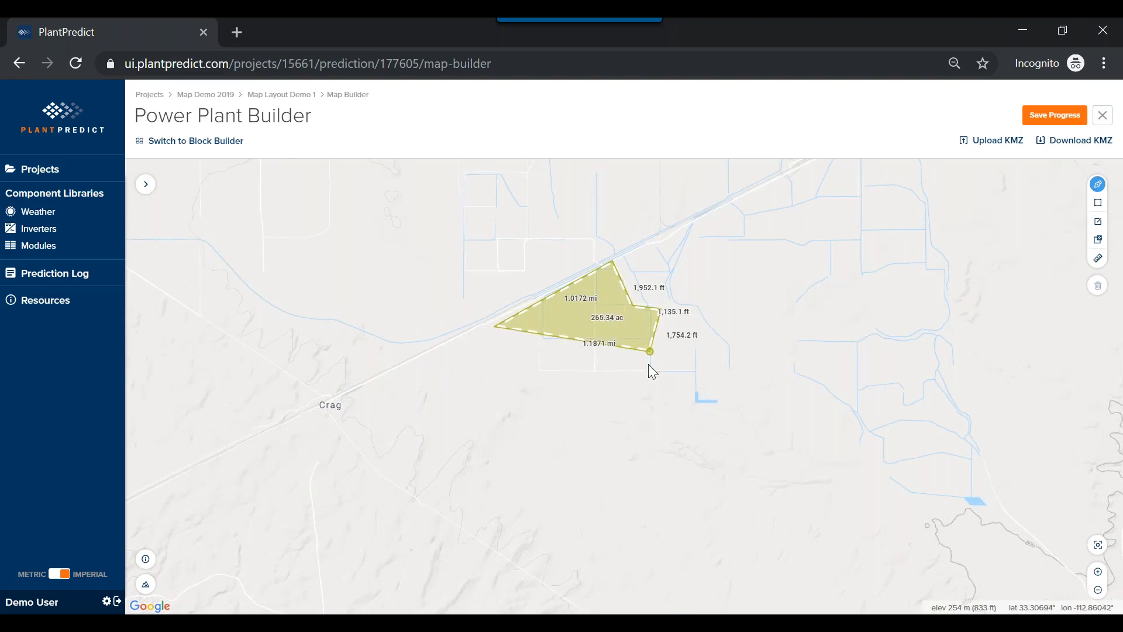
click(664, 387)
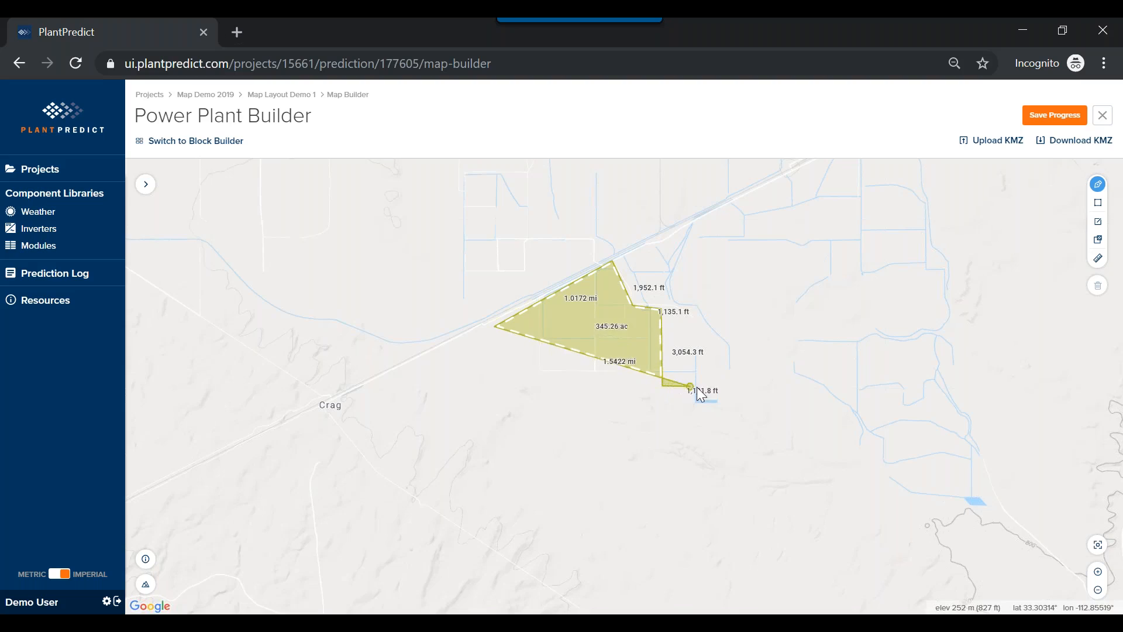
click(714, 384)
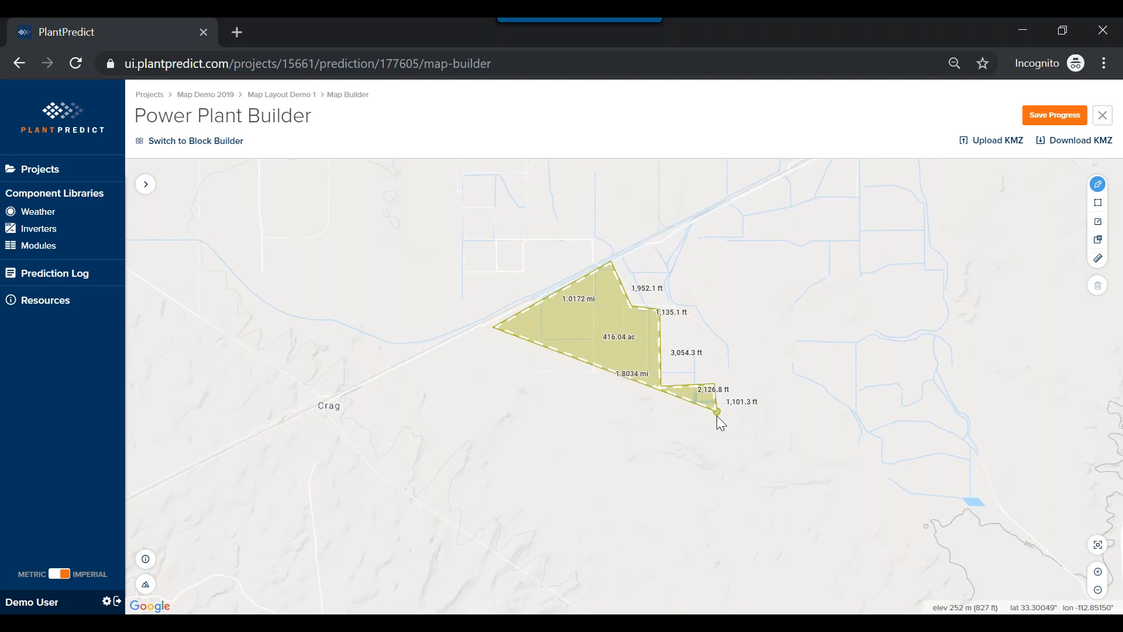
click(713, 426)
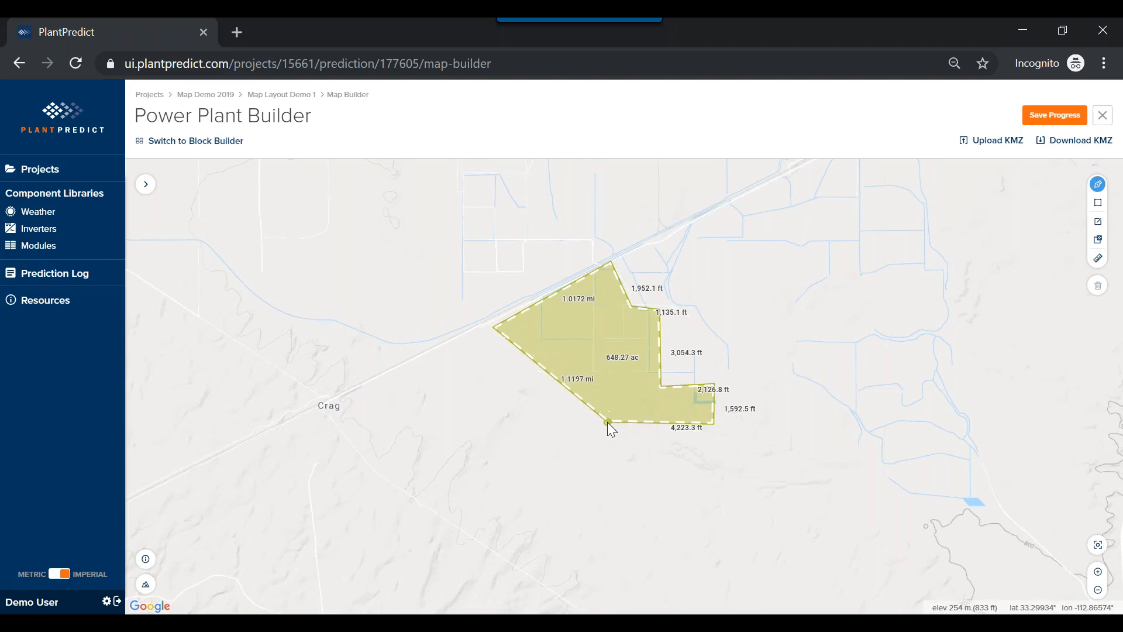
click(607, 422)
click(588, 391)
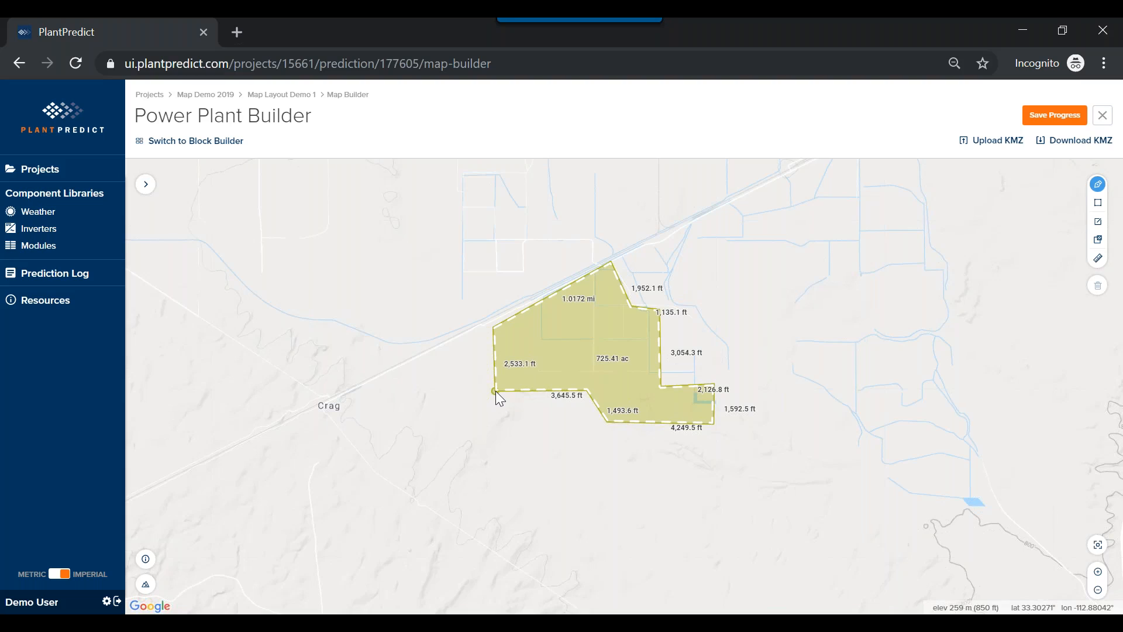
click(495, 392)
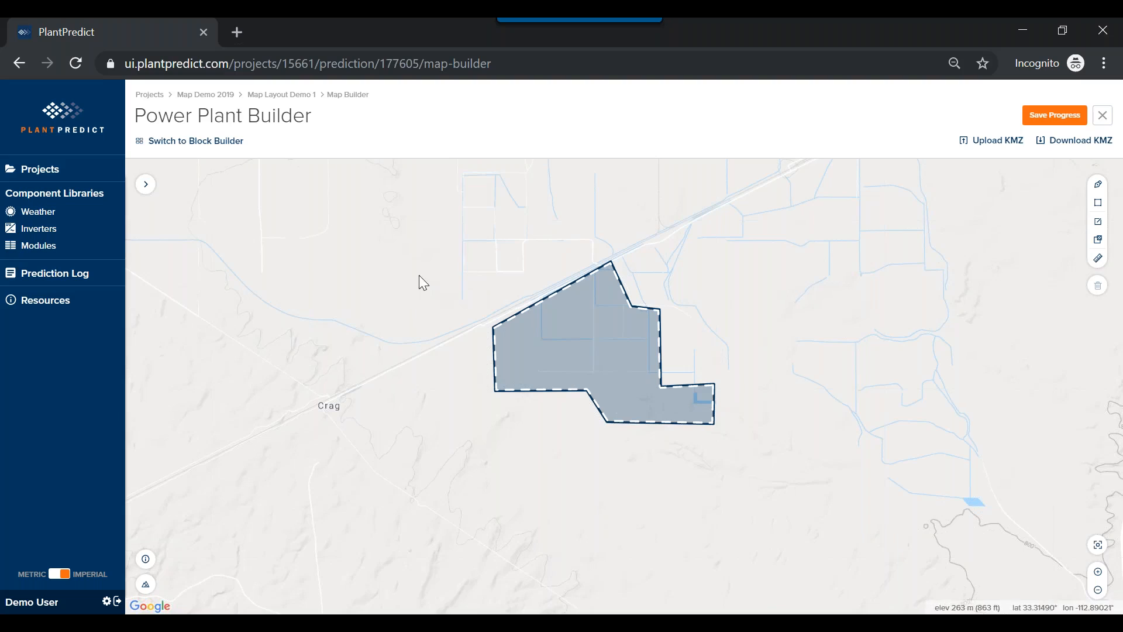
- Draw a second, four-sided site boundary of about 219 acres northwest of the first one, across the diagonal road
click(1100, 186)
click(404, 204)
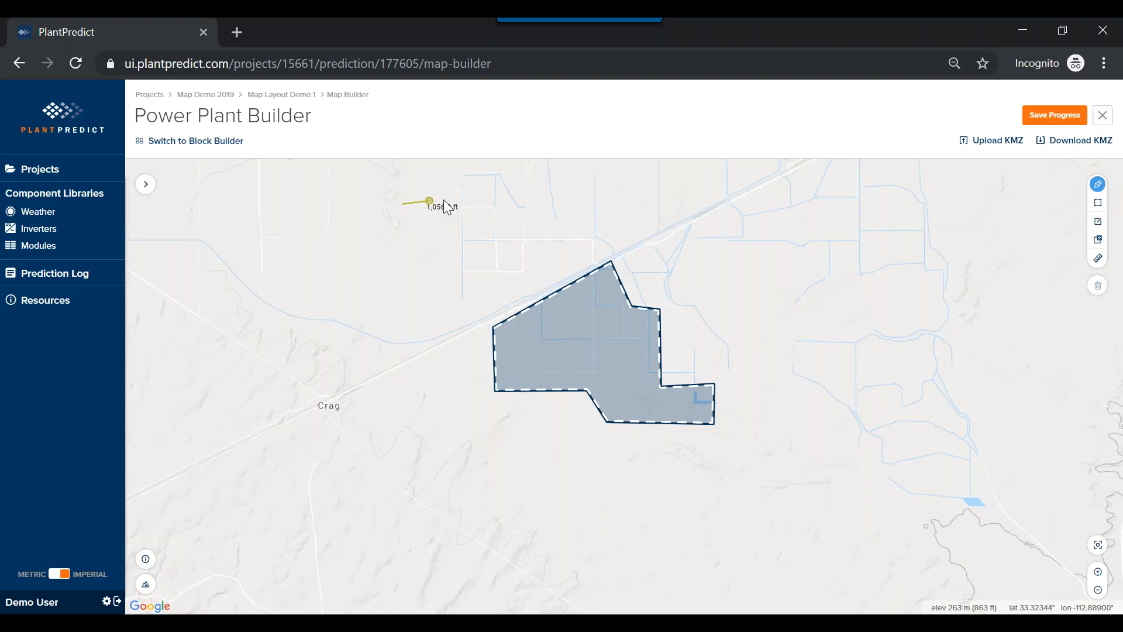
click(466, 204)
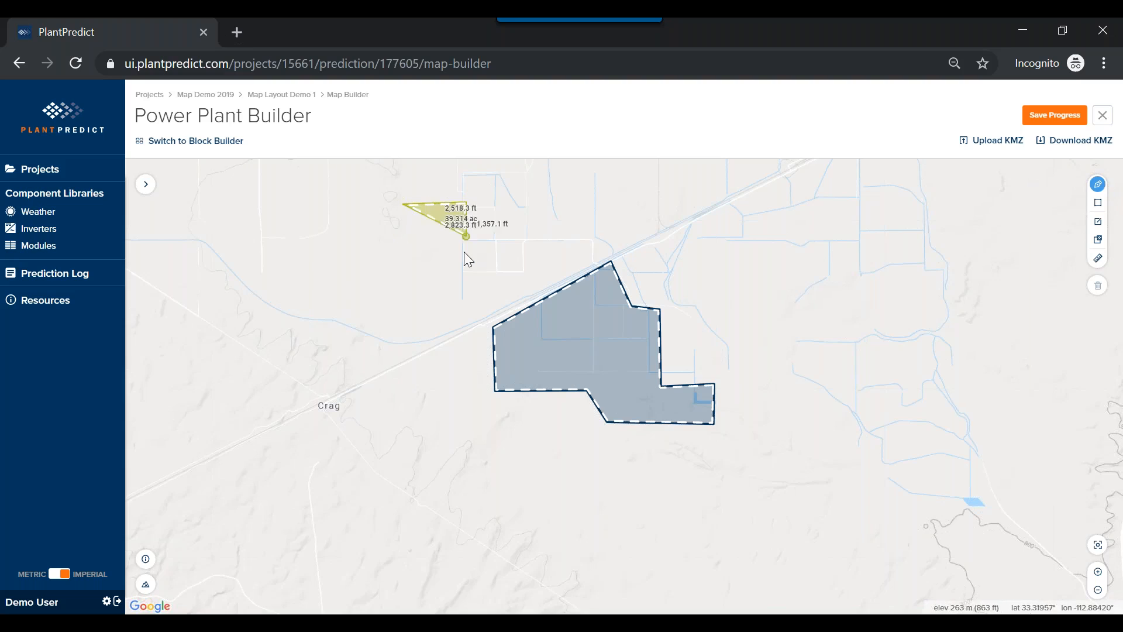
click(467, 299)
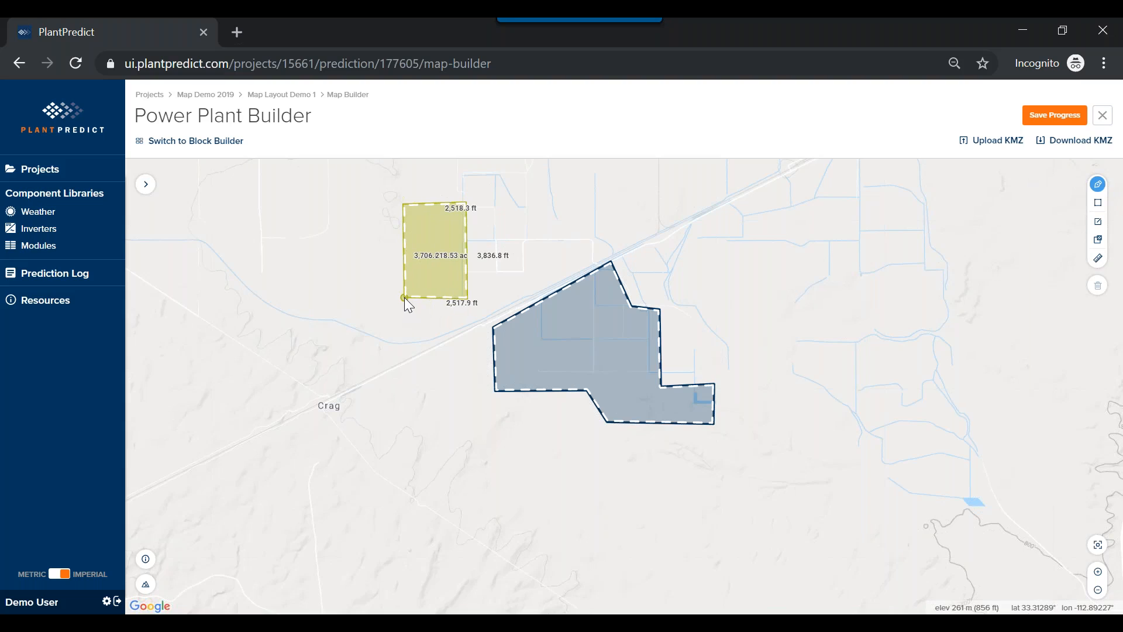
double_click(405, 297)
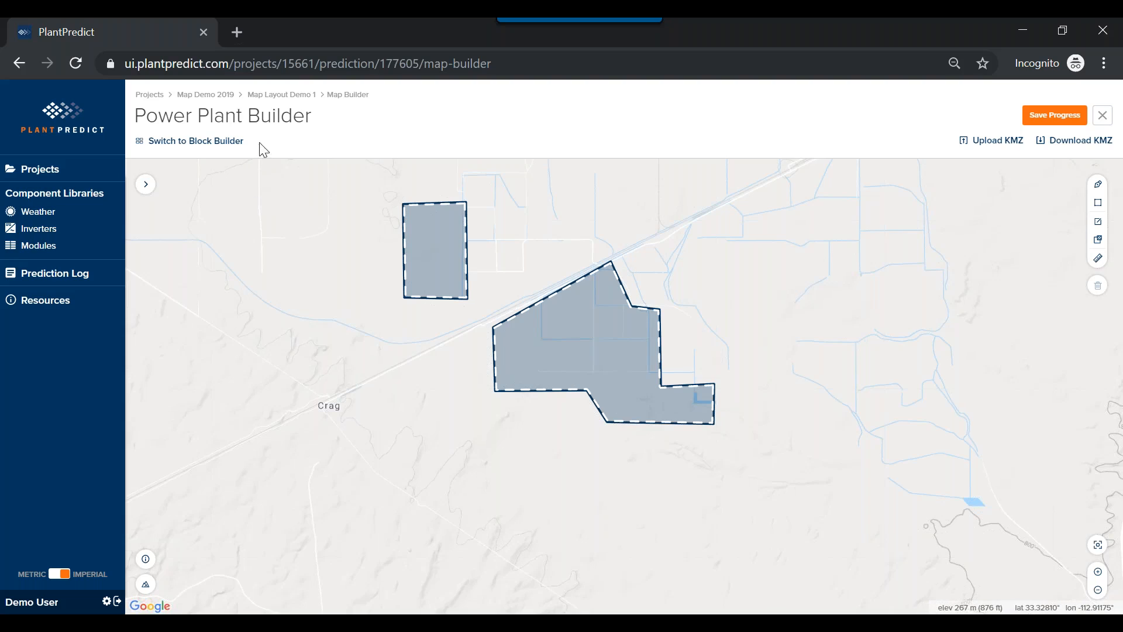
- Search the inverter library for "generic" with Draft-Private and Draft-Shared entries included, and add the Generic Central Inverter to the power plant
click(145, 185)
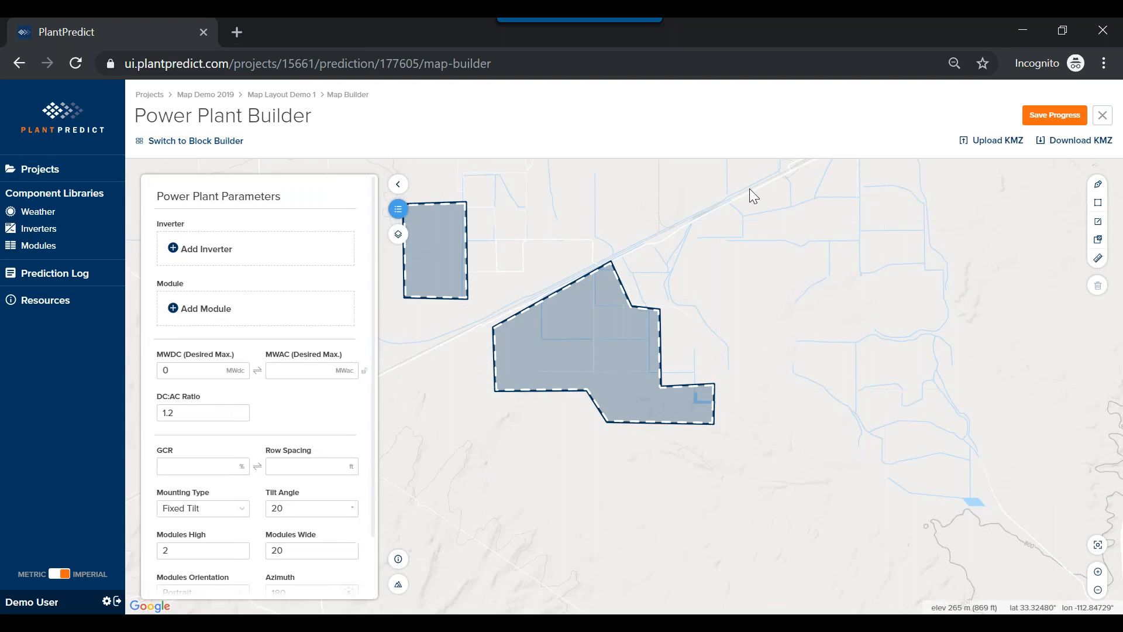
click(268, 253)
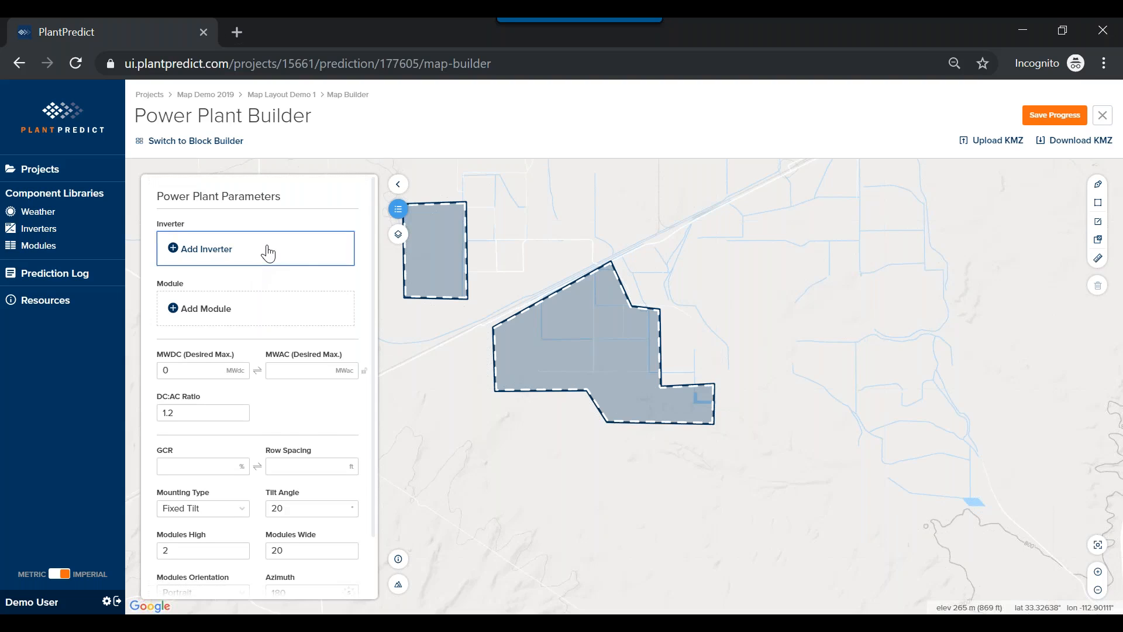
click(266, 192)
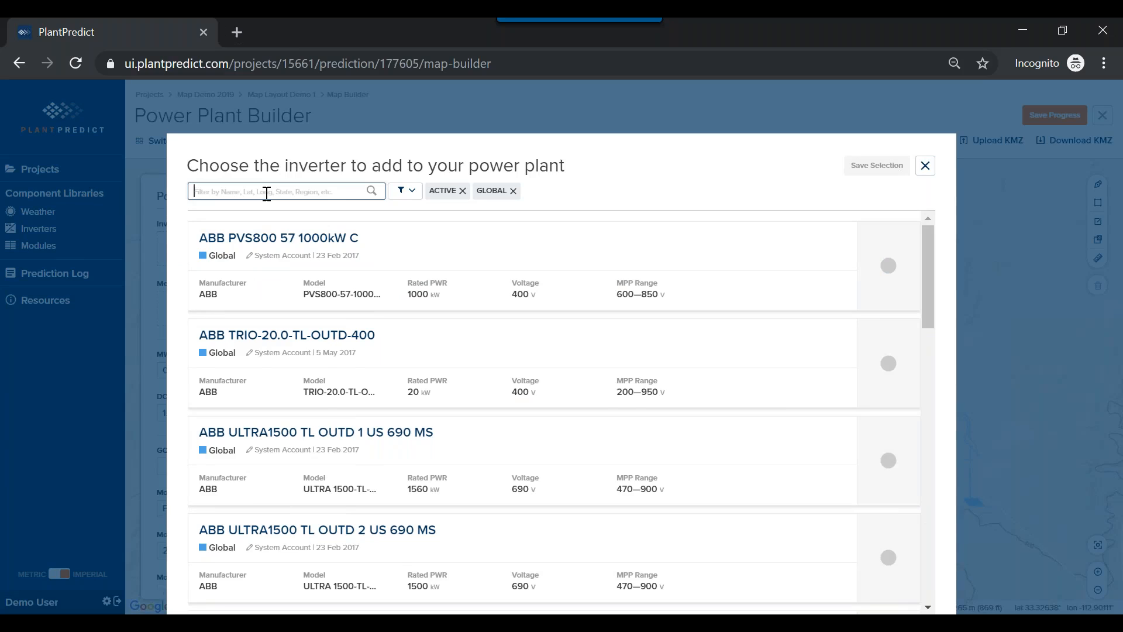
text(generic)
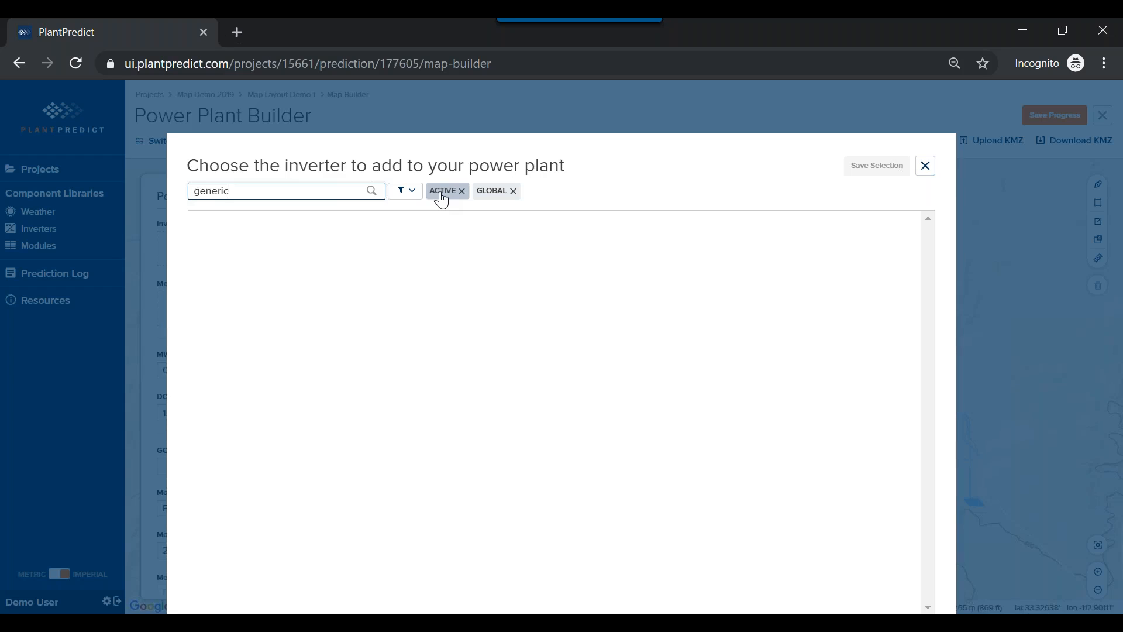
click(409, 192)
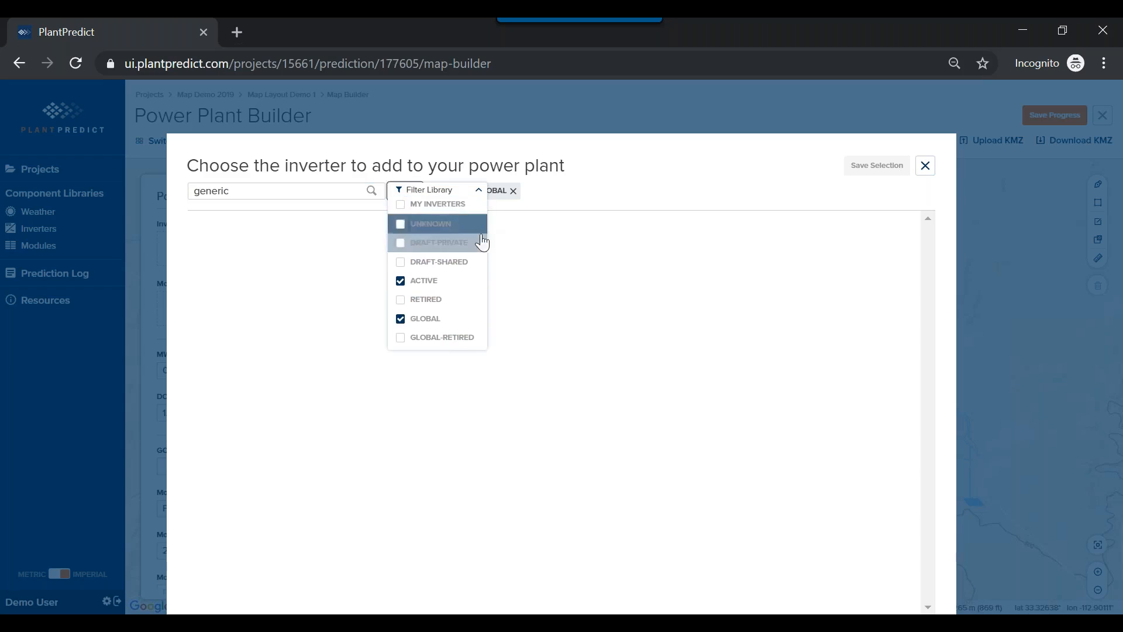
click(451, 243)
click(438, 261)
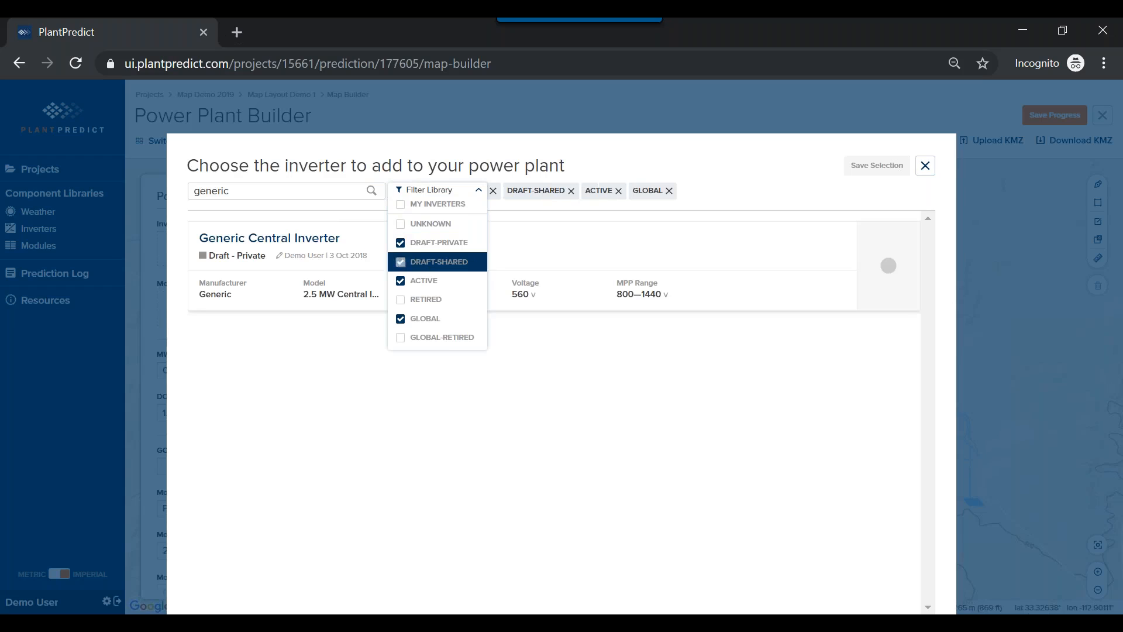
click(600, 409)
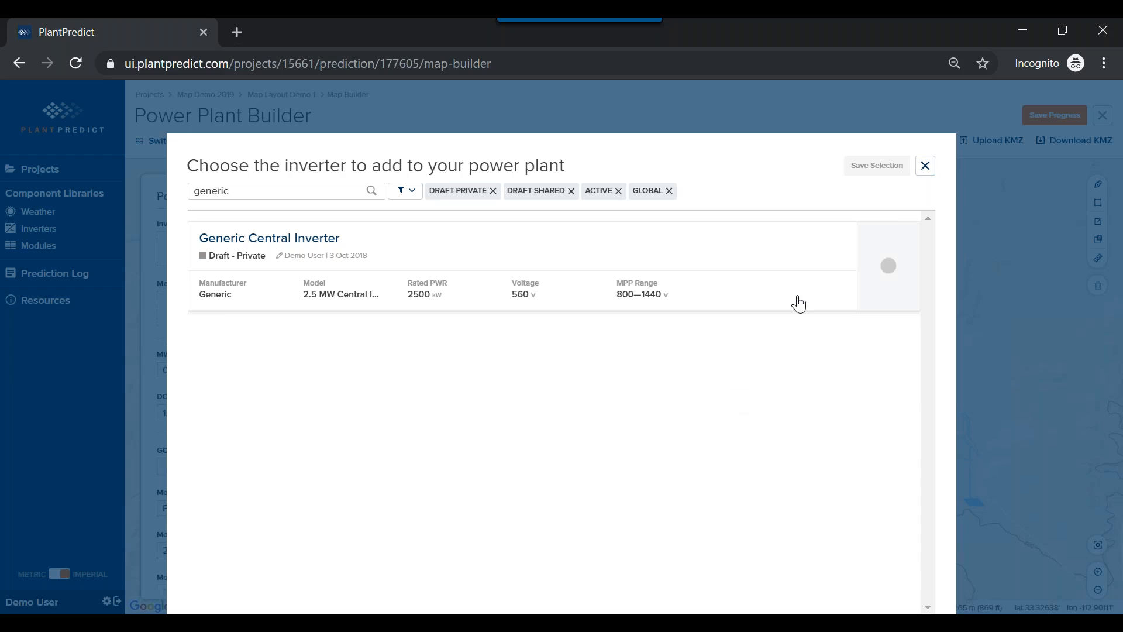
click(859, 271)
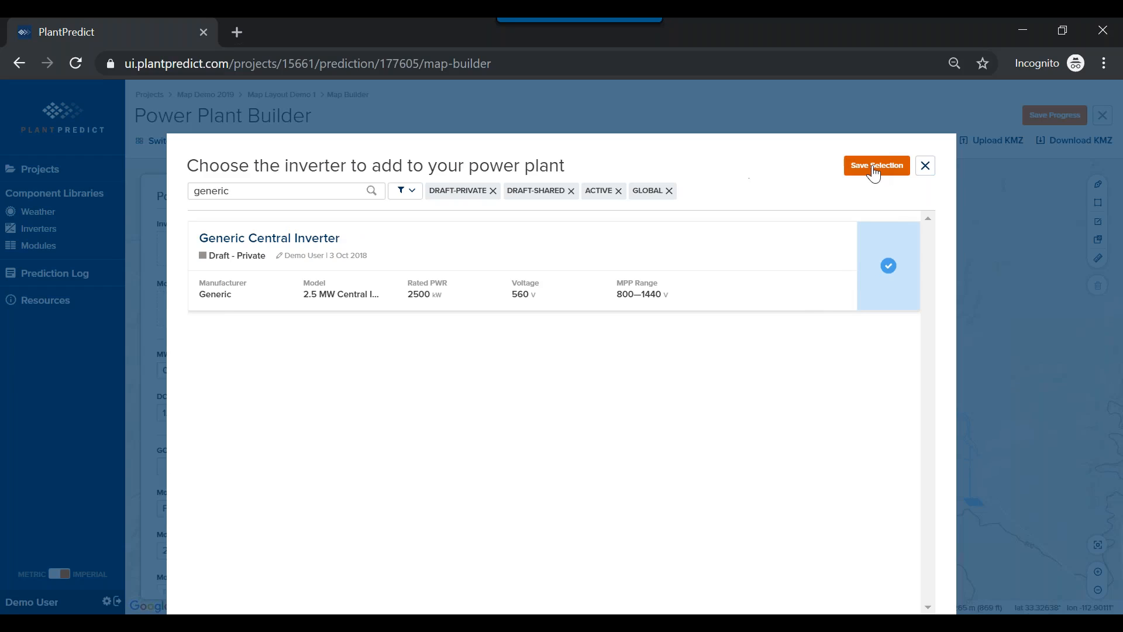
click(874, 169)
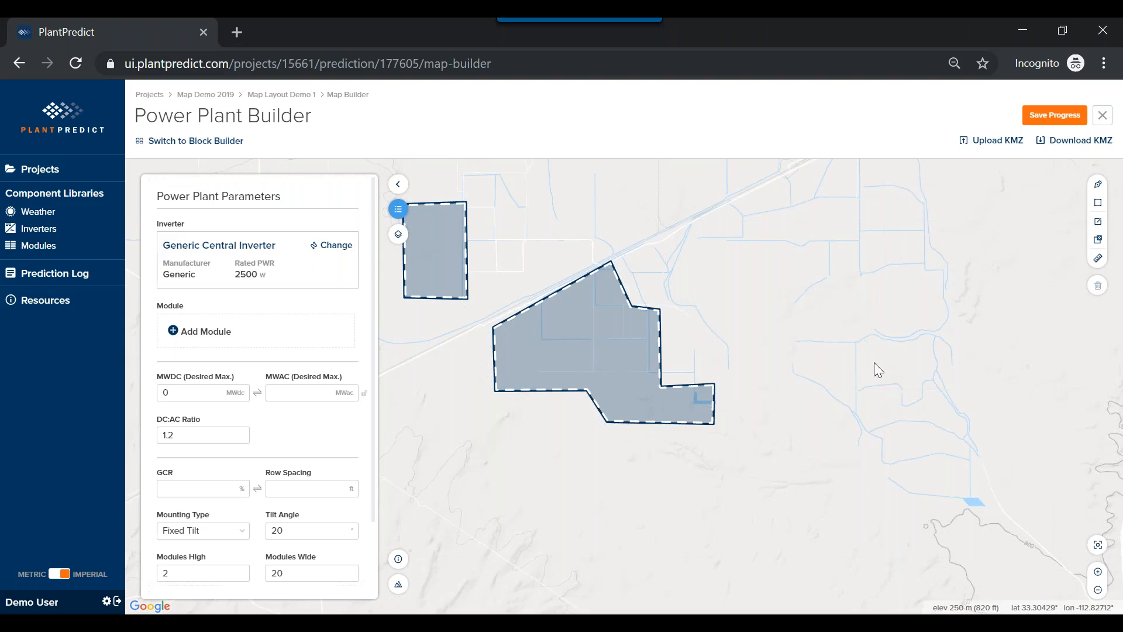
- Browse the list of active and global modules available to add to the power plant
click(281, 341)
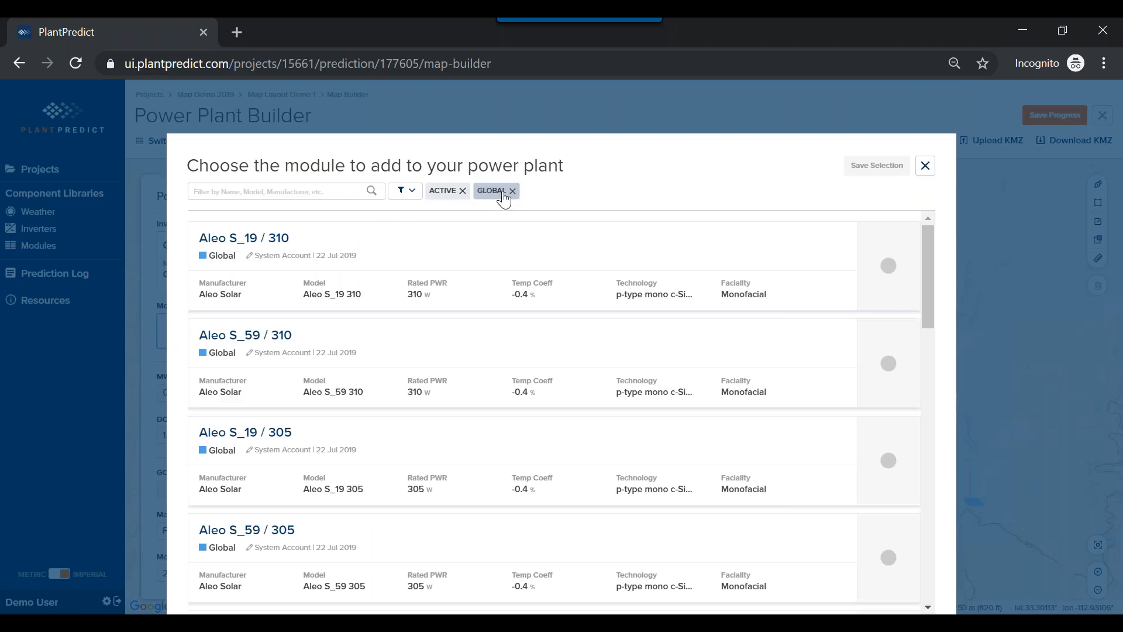
scroll(695, 384, down, 15)
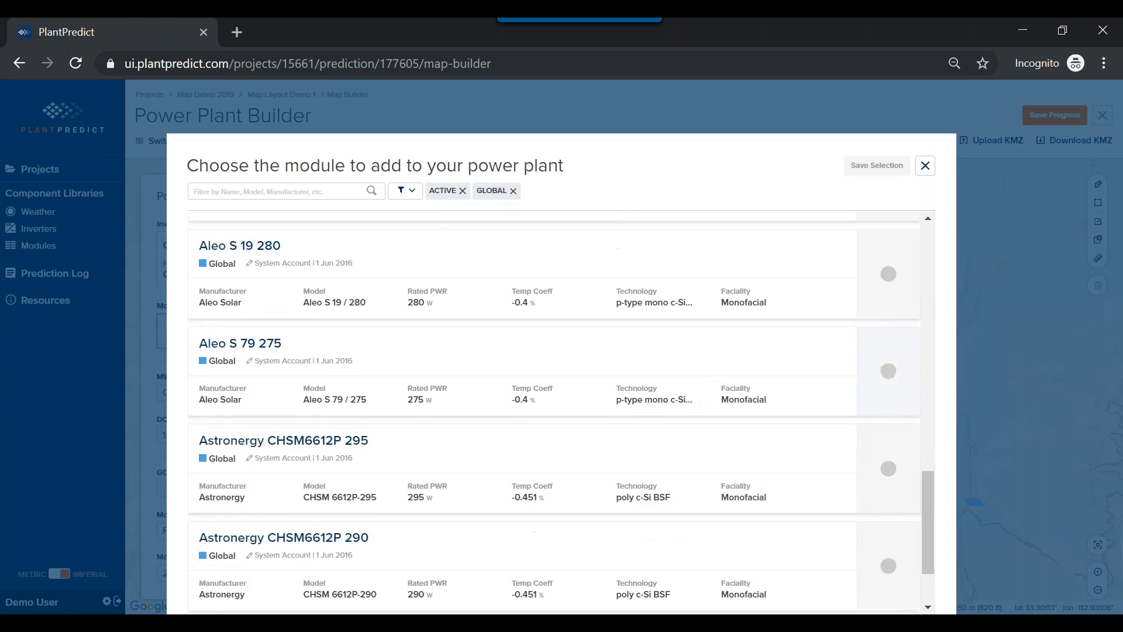
scroll(562, 413, down, 20)
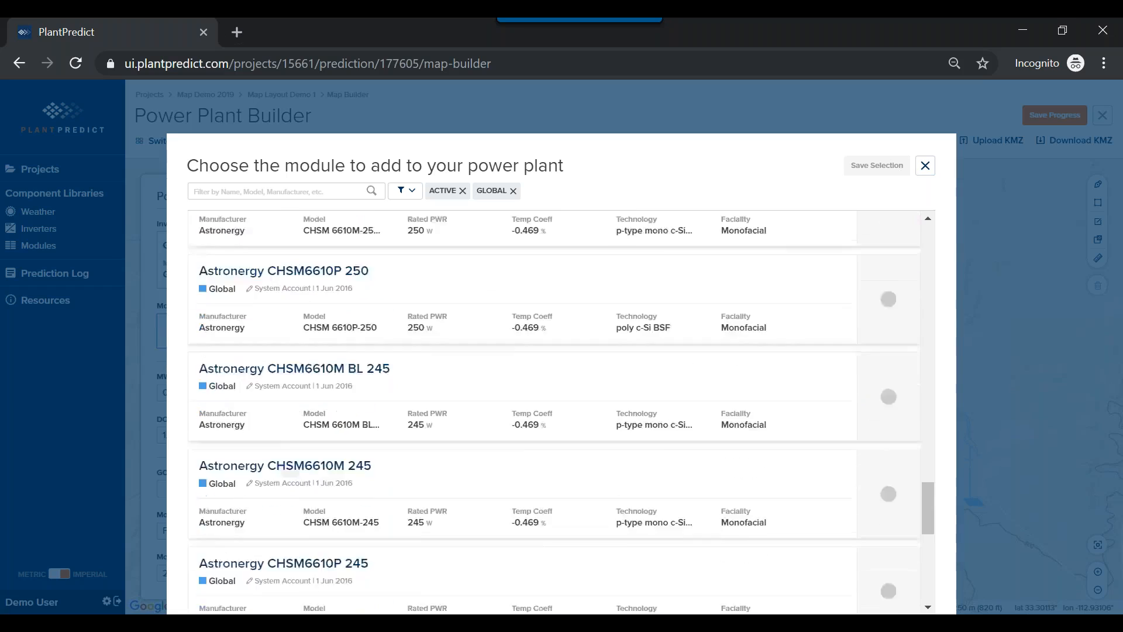
scroll(561, 413, down, 20)
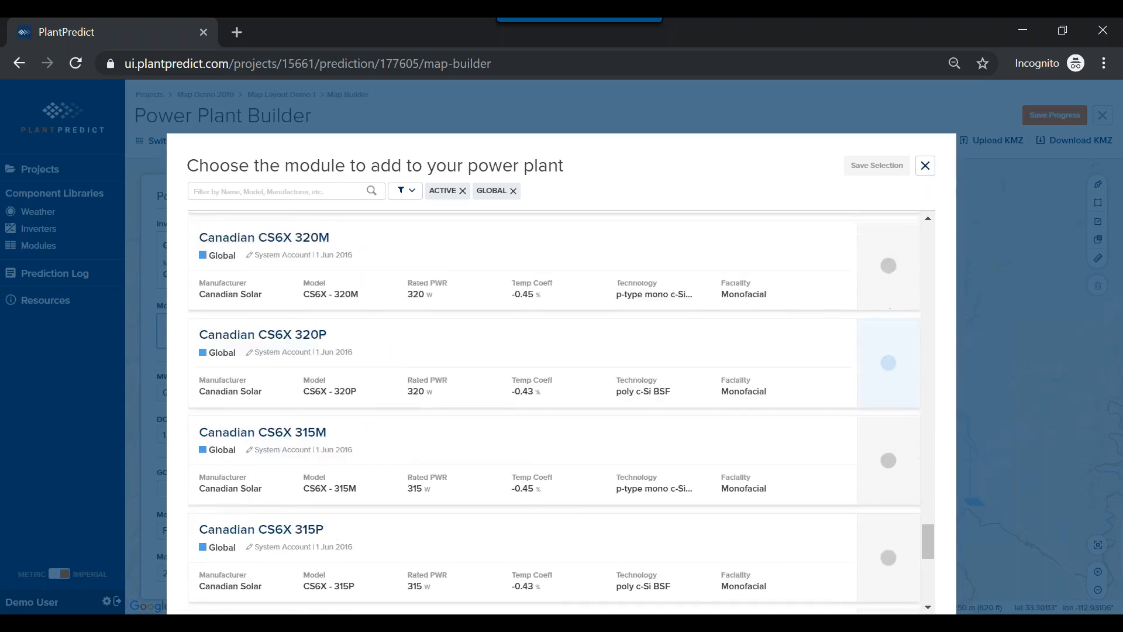
scroll(562, 412, down, 12)
scroll(562, 413, up, 11)
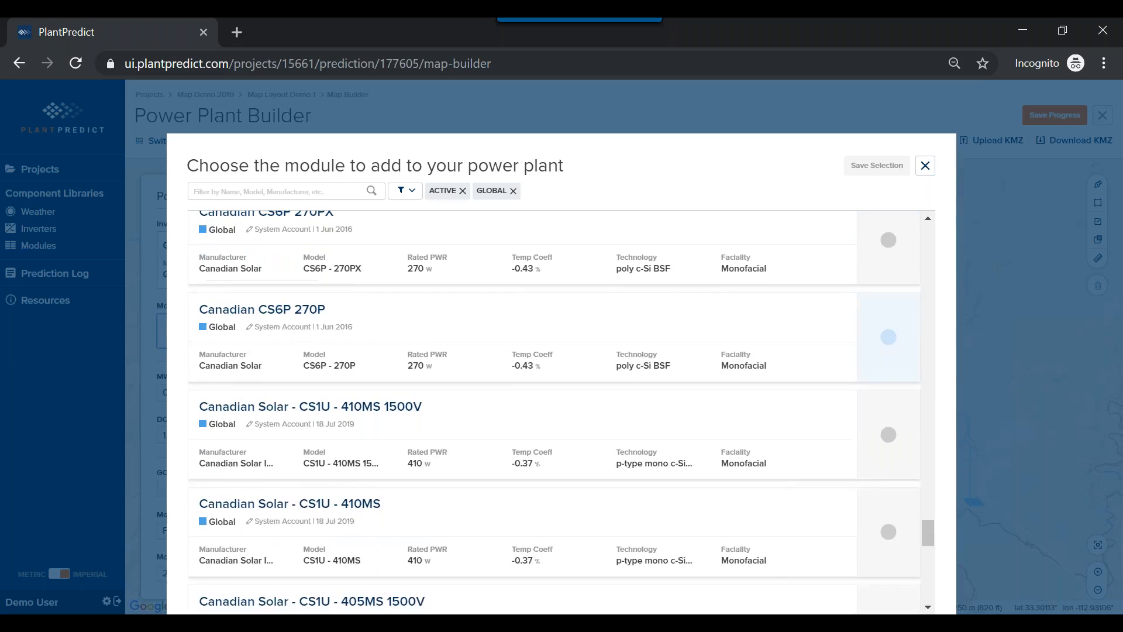
scroll(561, 413, up, 20)
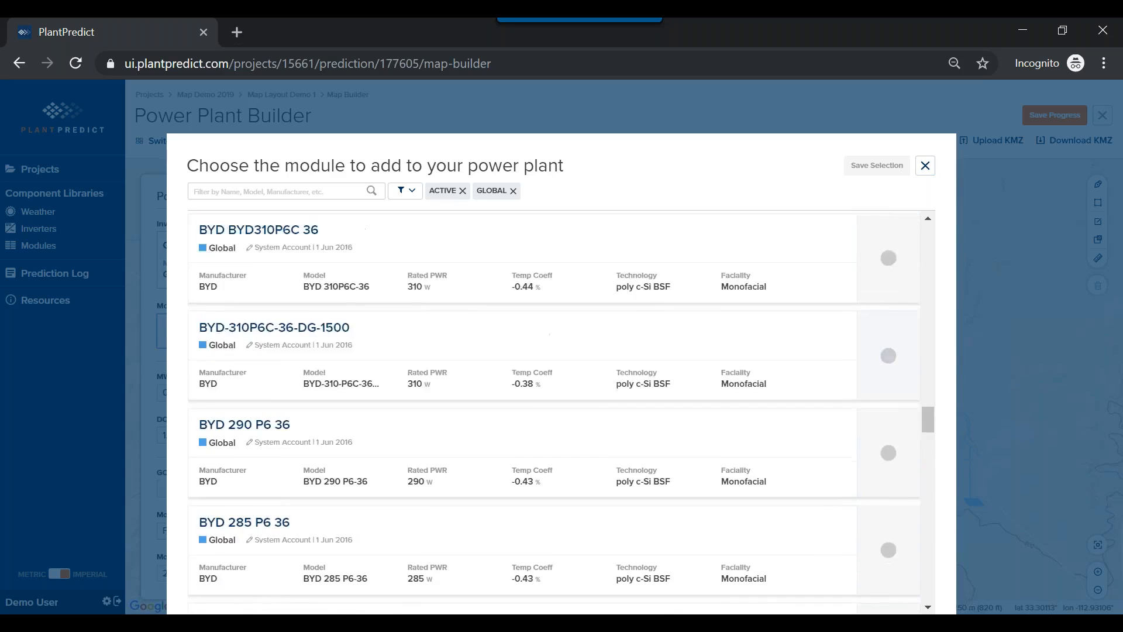
scroll(562, 413, up, 20)
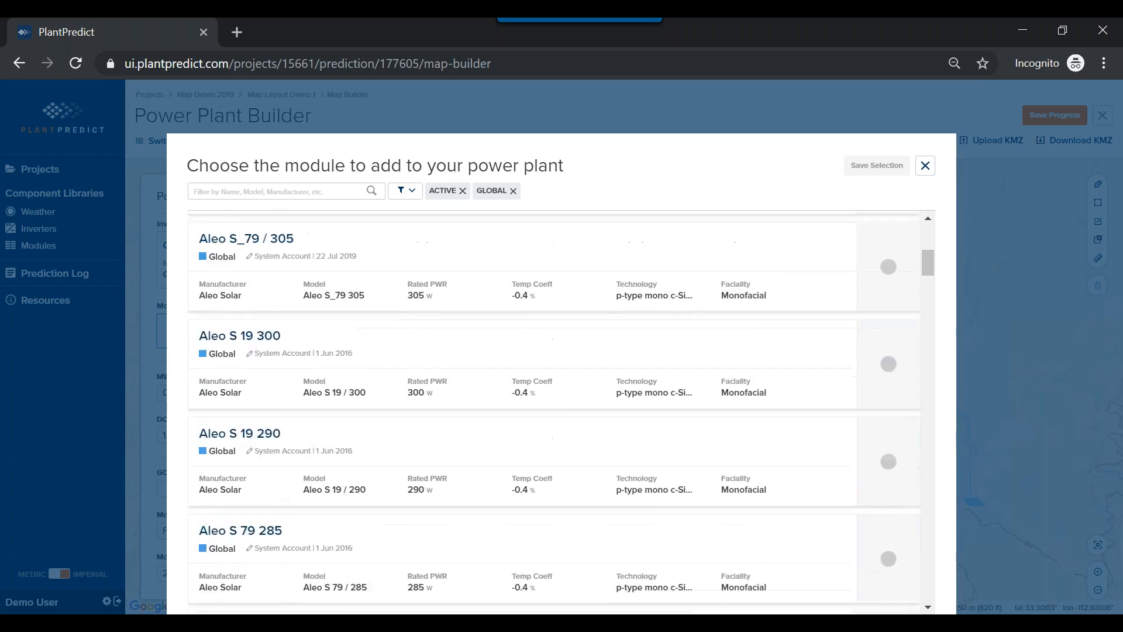
scroll(686, 386, up, 5)
- Search the module library for "fs-" and add the FS-6445 CdTe Dec2017 module to the power plant
click(321, 191)
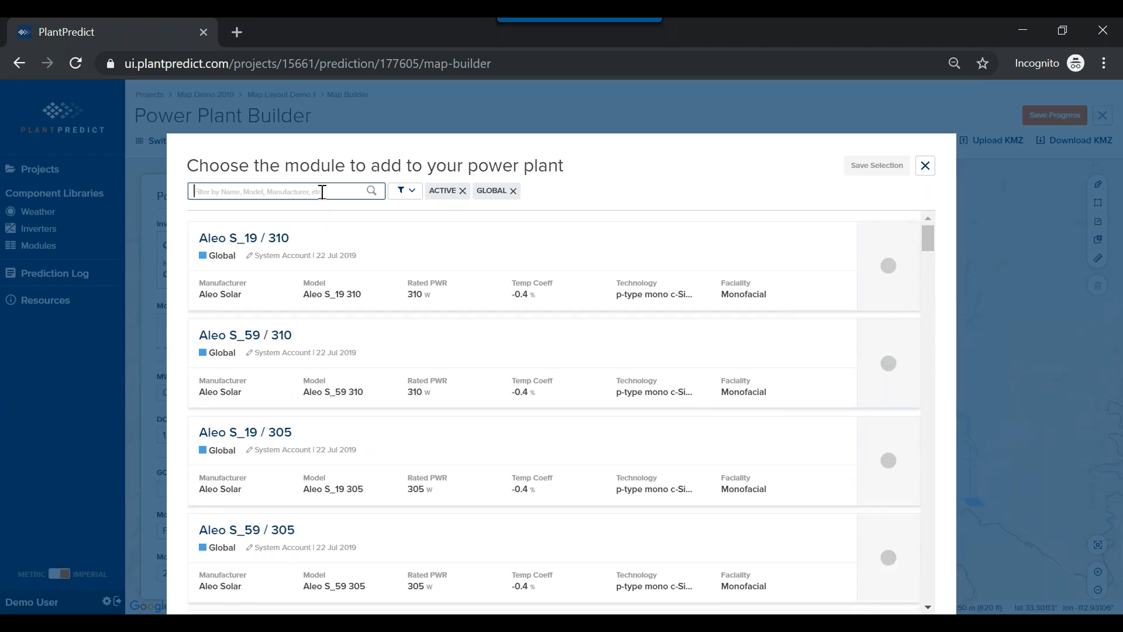
text(fs-)
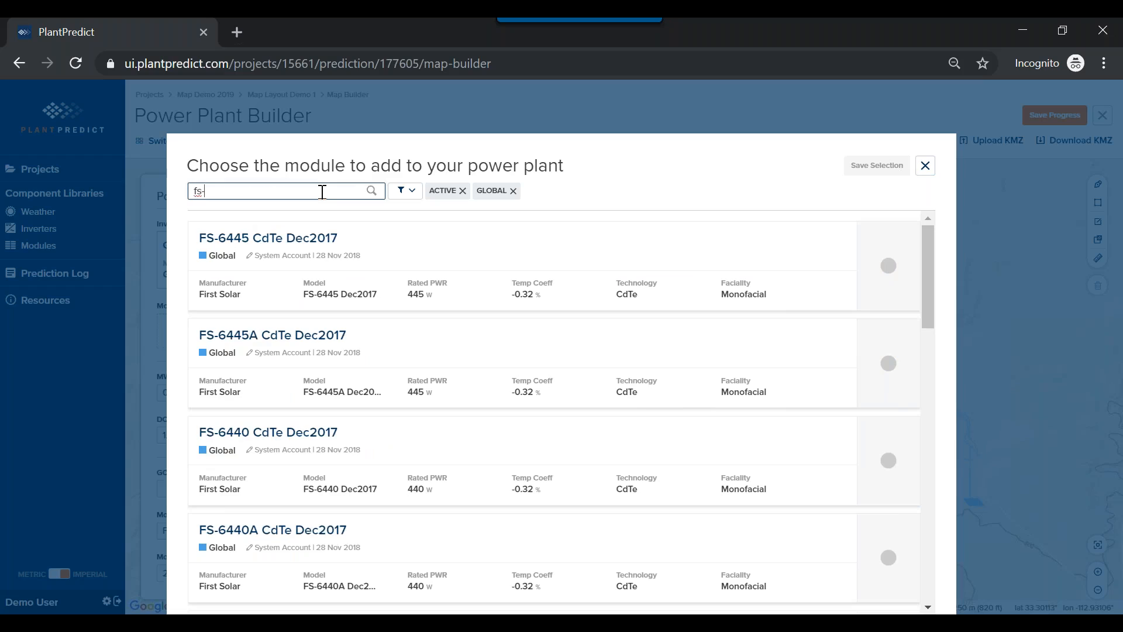
click(794, 256)
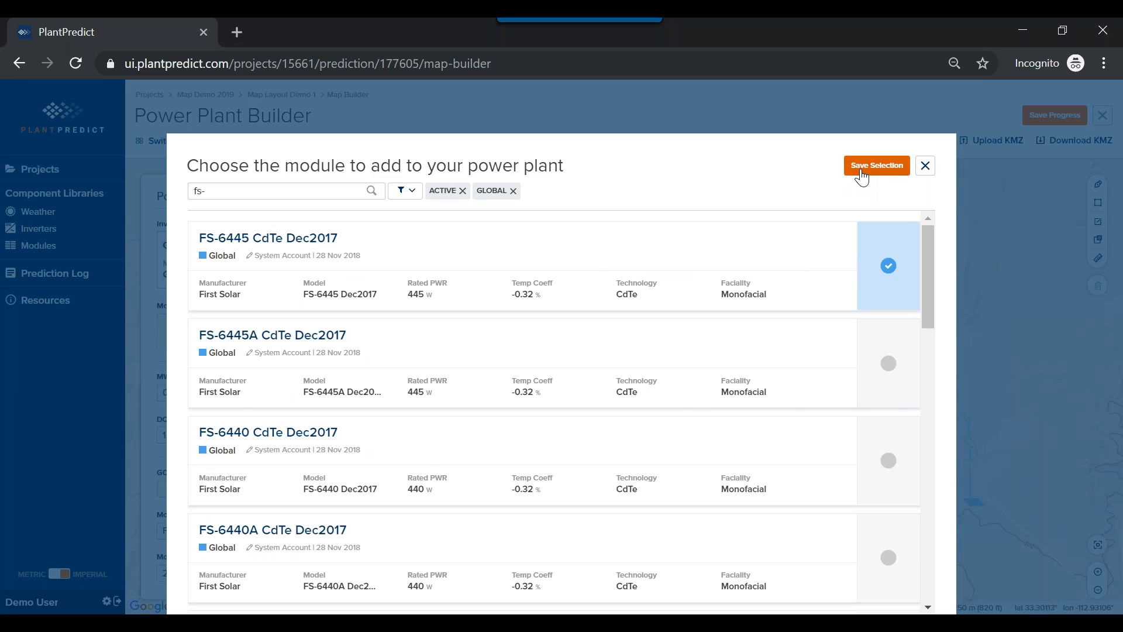
click(861, 175)
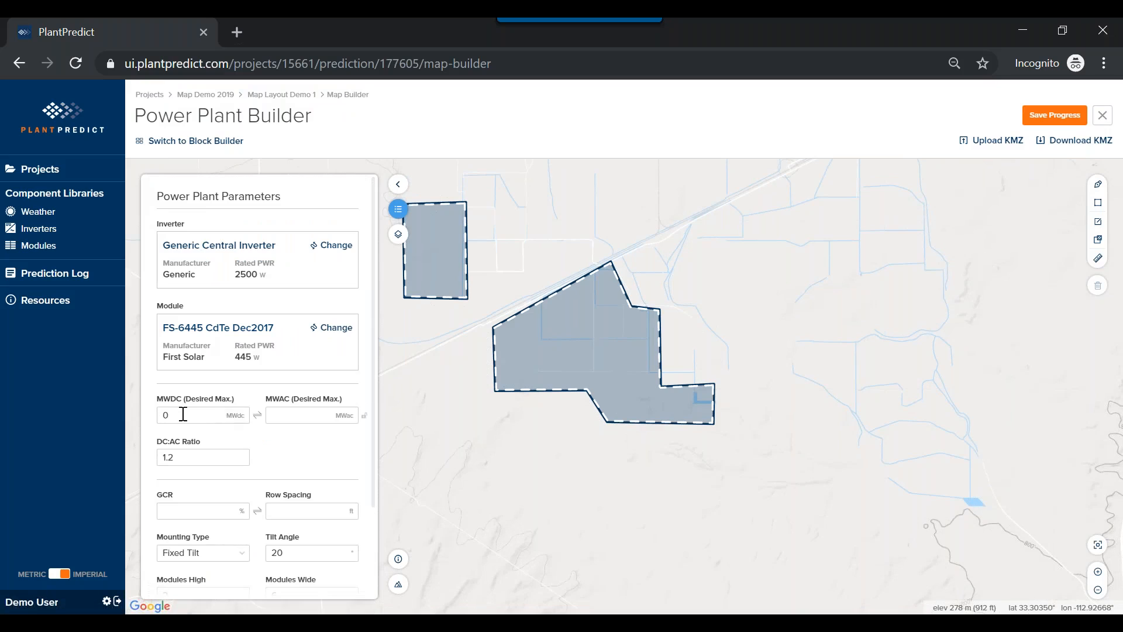
- Set the desired maximum DC capacity of the power plant to 150 MWdc
scroll(310, 456, down, 2)
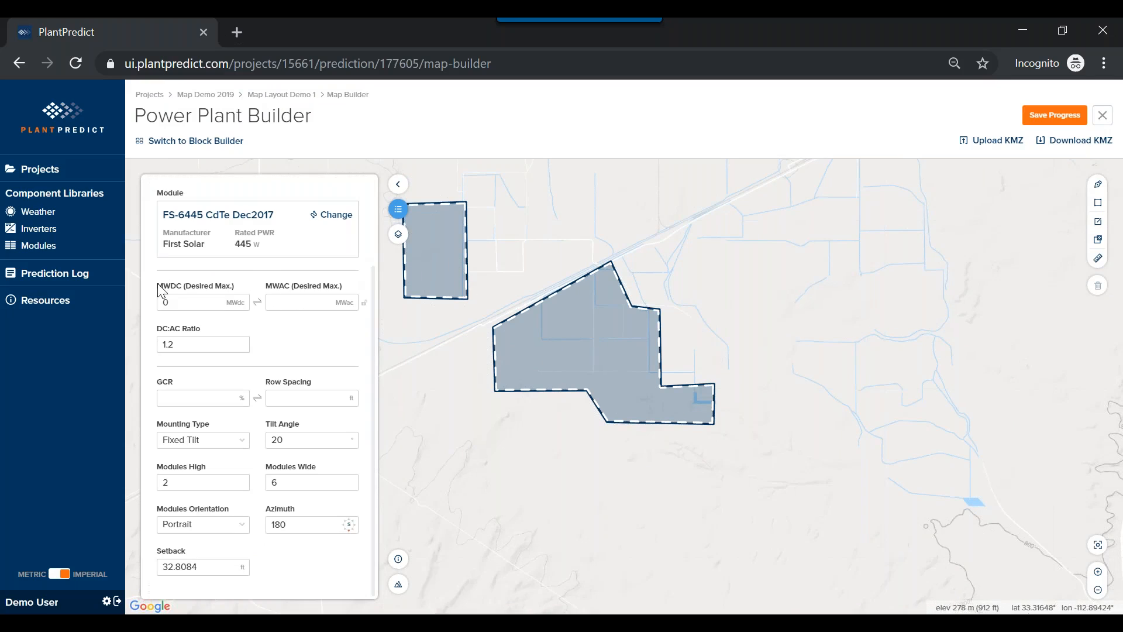
click(186, 305)
text(150)
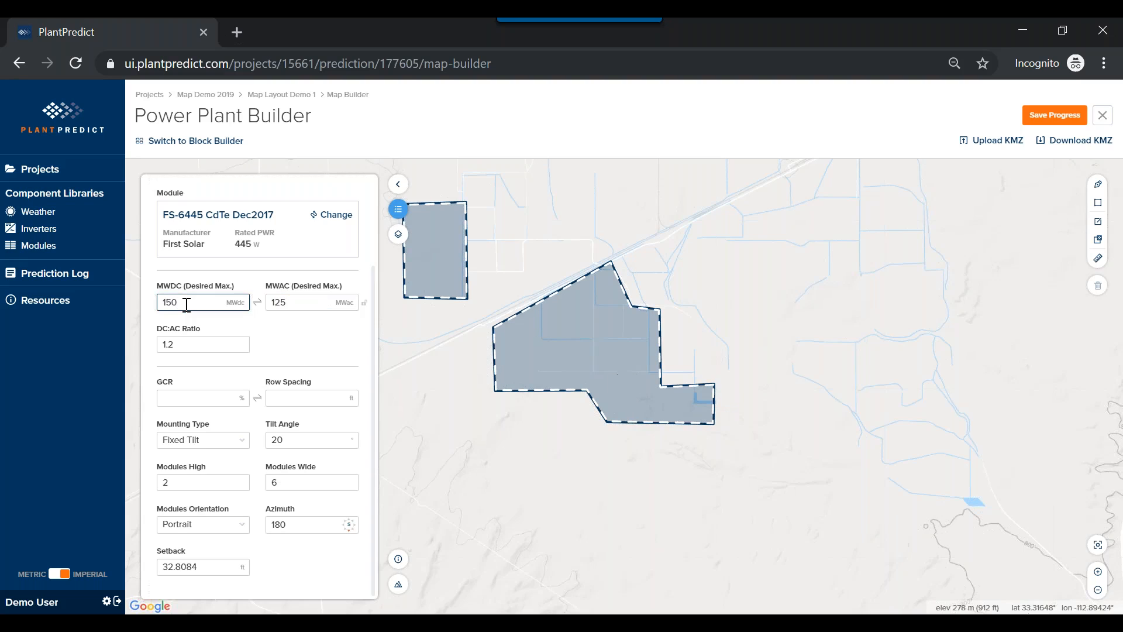
click(307, 335)
- Set the DC:AC ratio to 1.25 and lock the desired maximum AC capacity
click(228, 345)
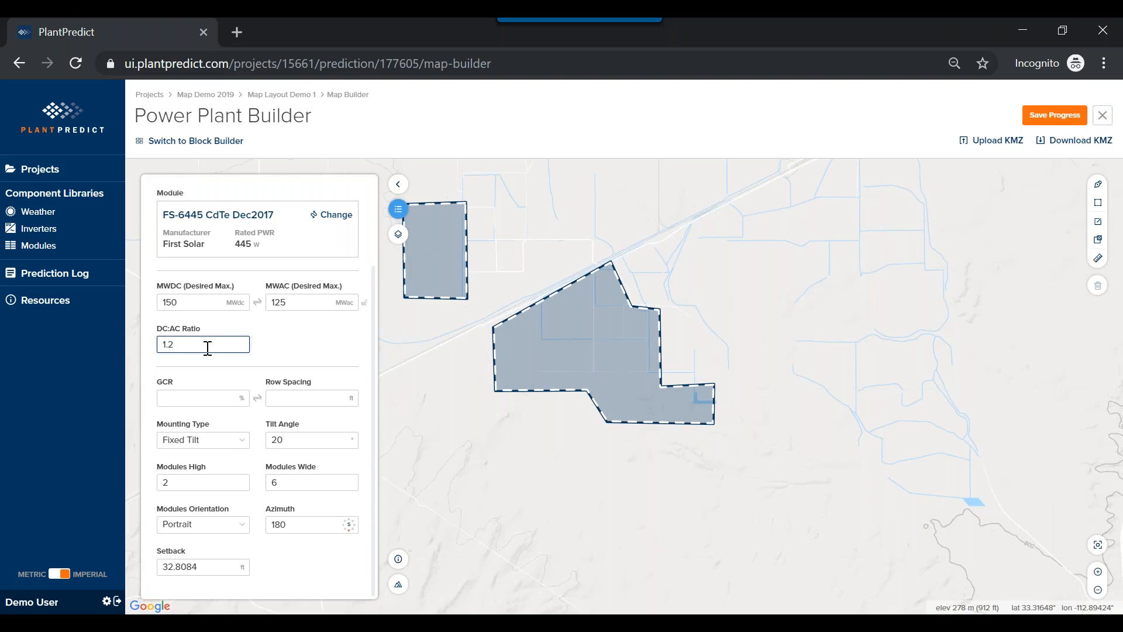
text(5)
click(364, 303)
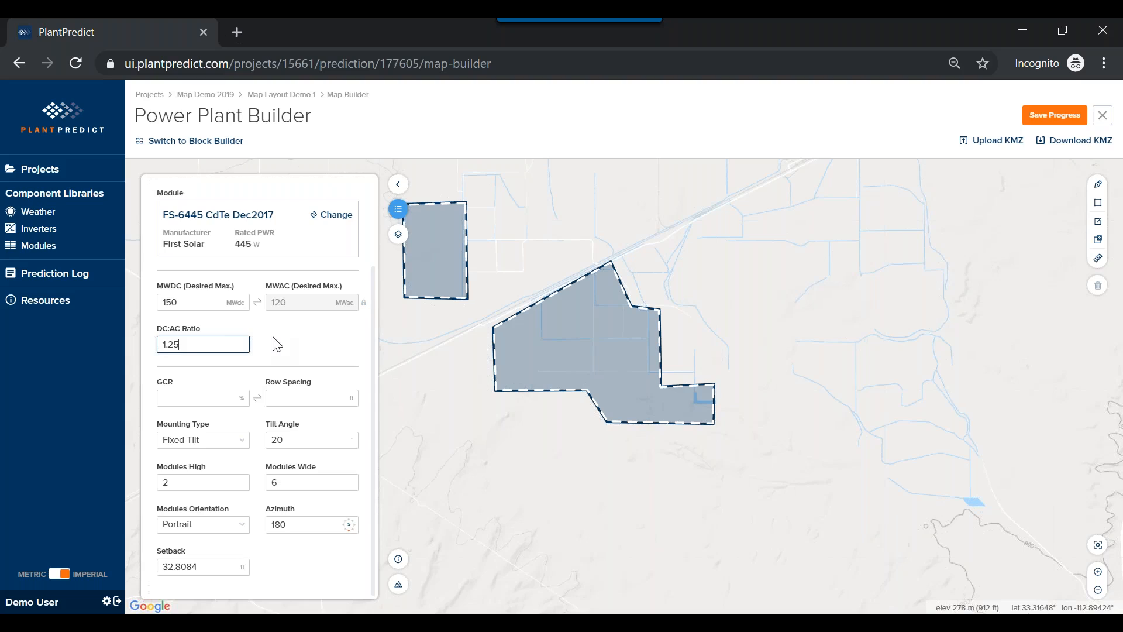
- Return the DC:AC ratio to 1.2, unlock the AC capacity and set the desired maximum DC capacity back to 150 MWdc
key(BackSpace)
click(213, 303)
click(220, 346)
click(364, 303)
click(193, 300)
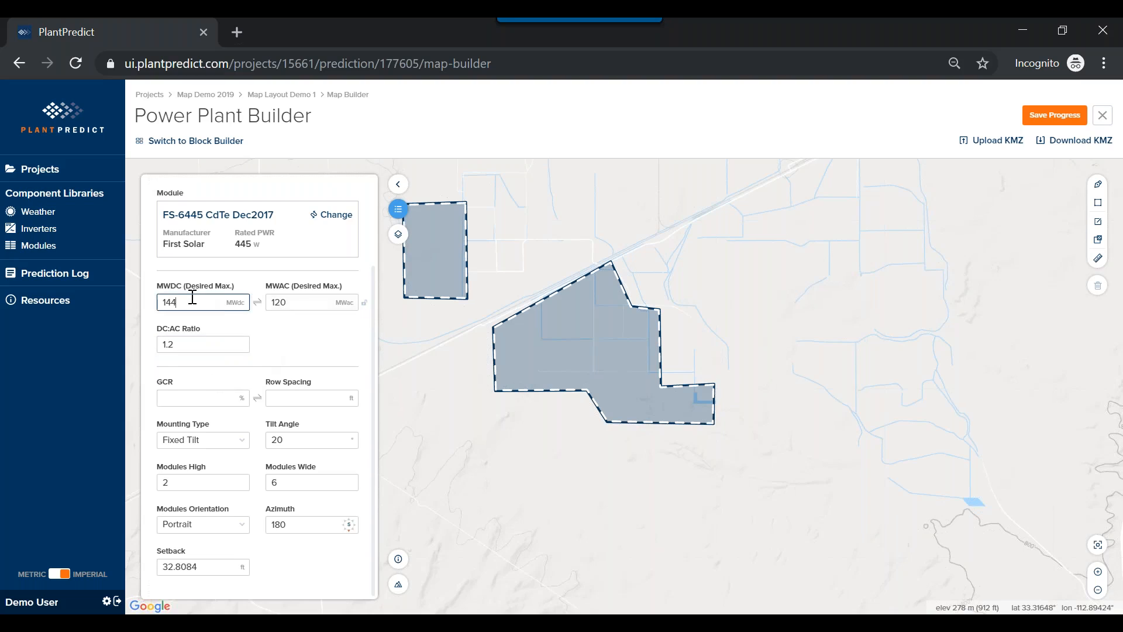
key(BackSpace)
key(BackSpace)
key(BackSpace)
text(150)
click(293, 354)
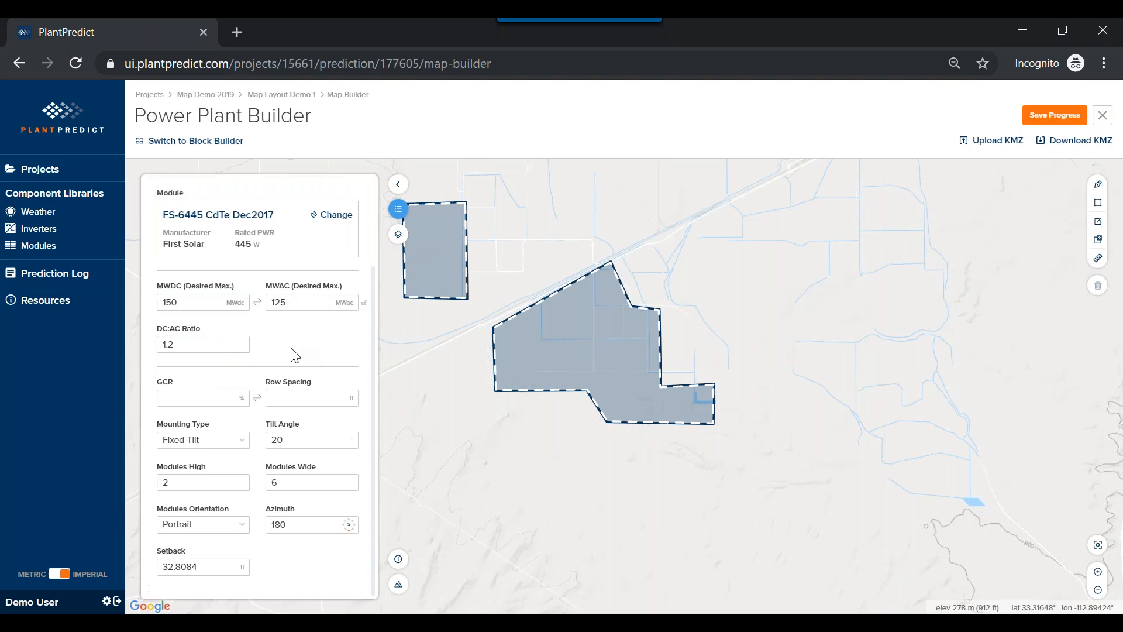
- Set the ground coverage ratio (GCR) to 40%
click(197, 397)
text(4)
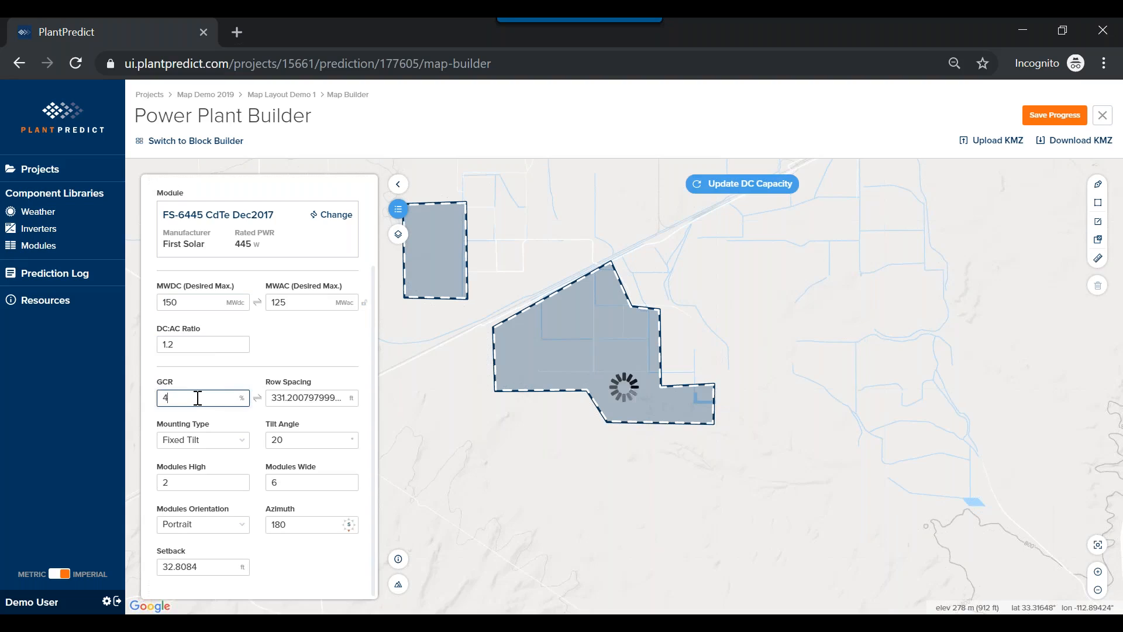
text(0)
click(291, 341)
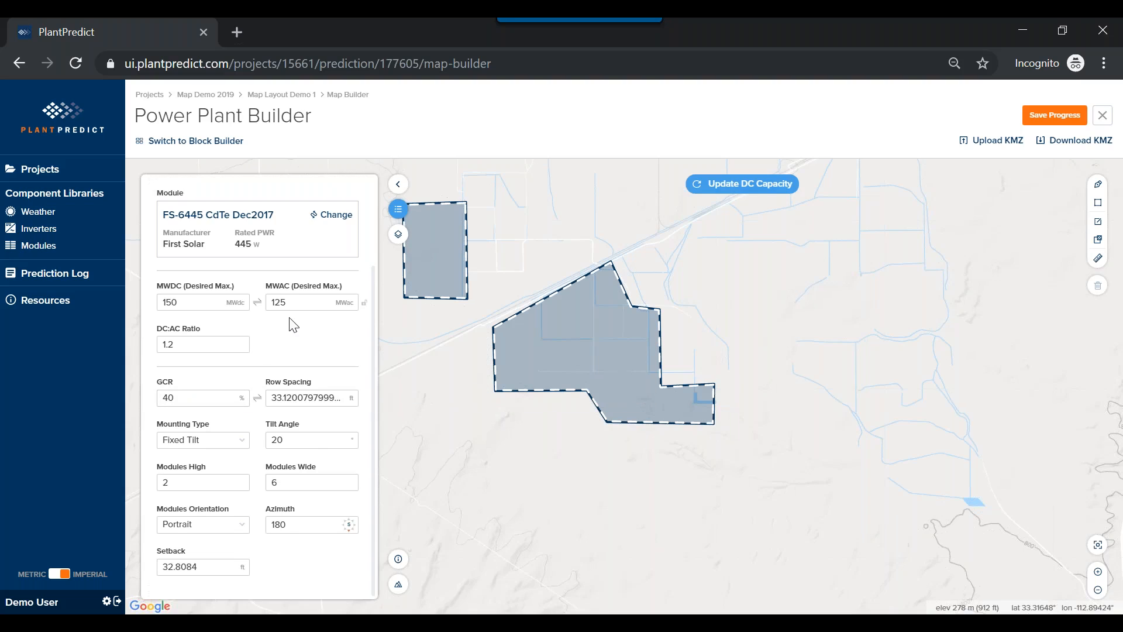
- Review the mounting type options and the tilt angle, modules high, modules wide, setback and azimuth settings
click(243, 443)
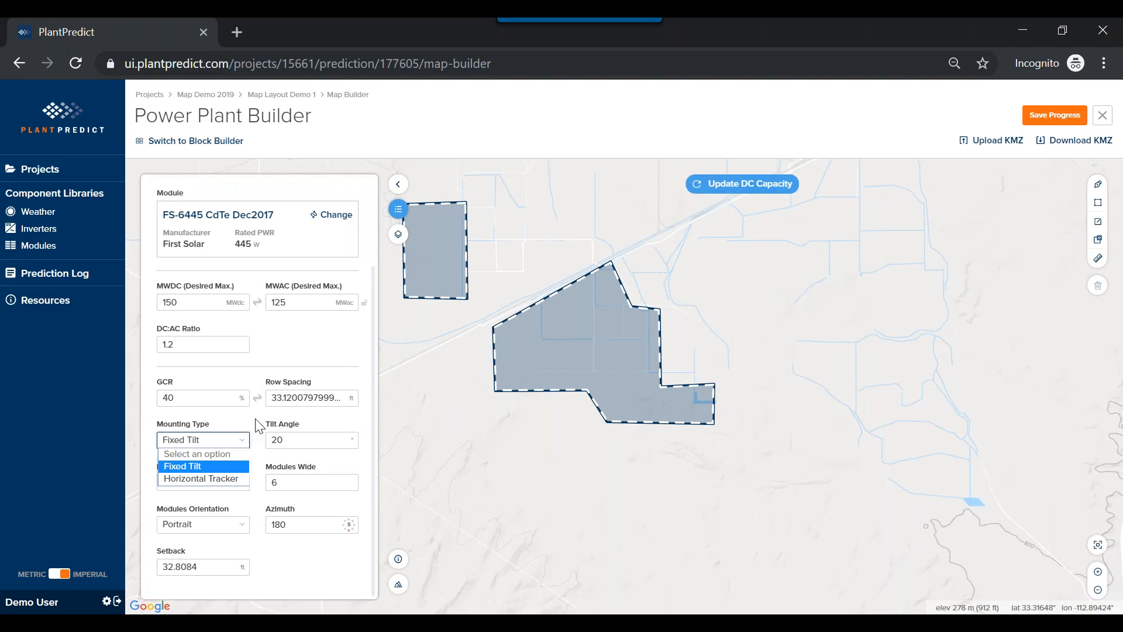
click(258, 433)
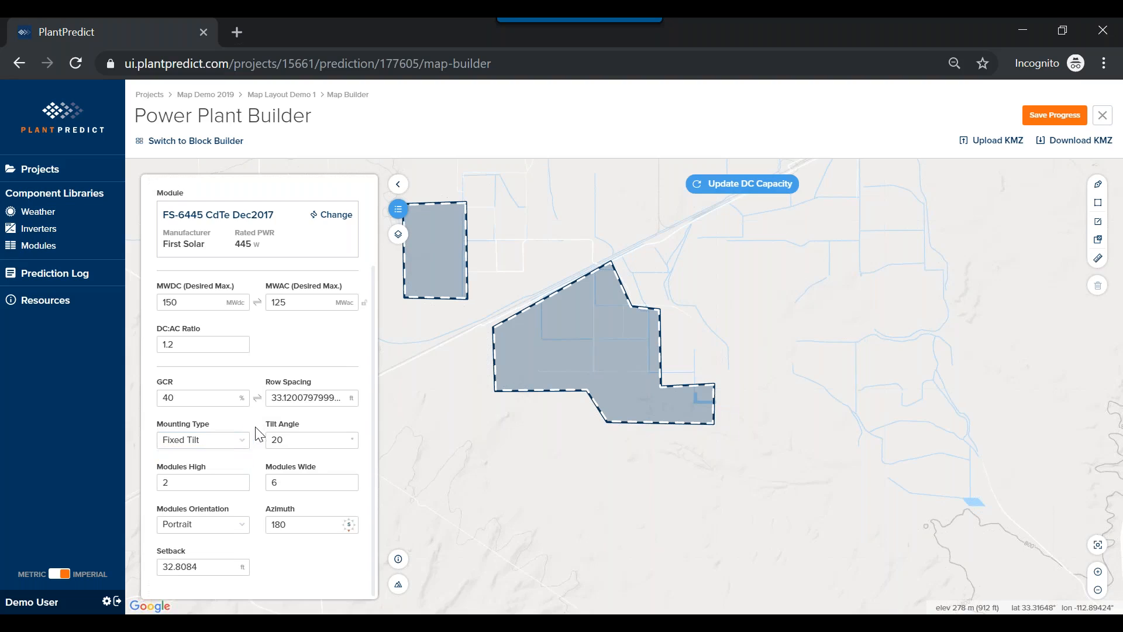
click(298, 443)
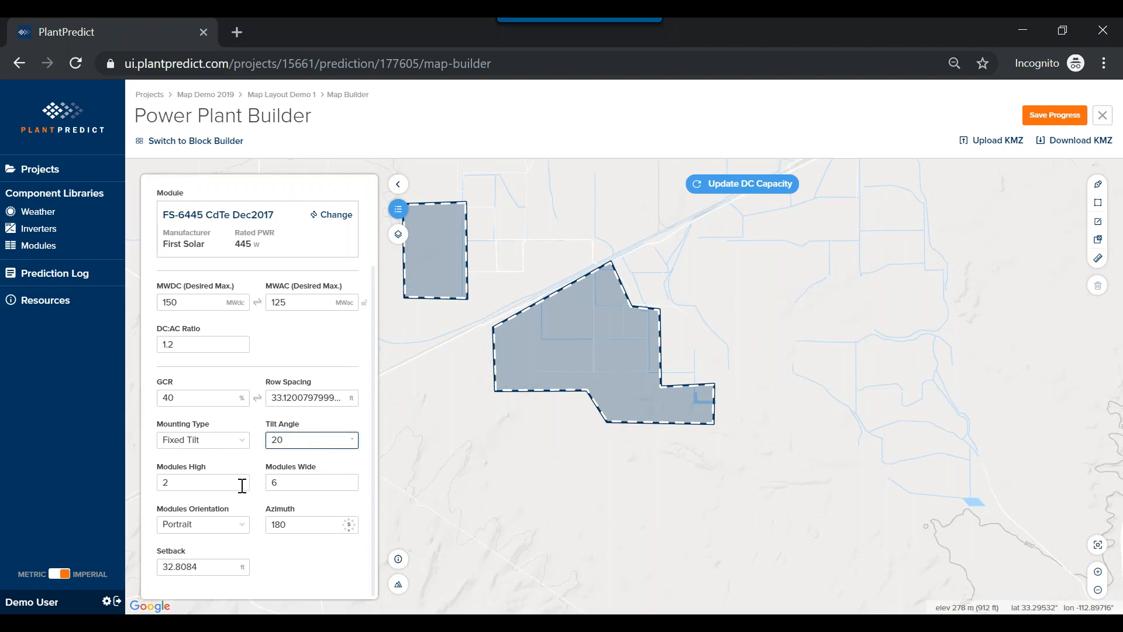
click(216, 480)
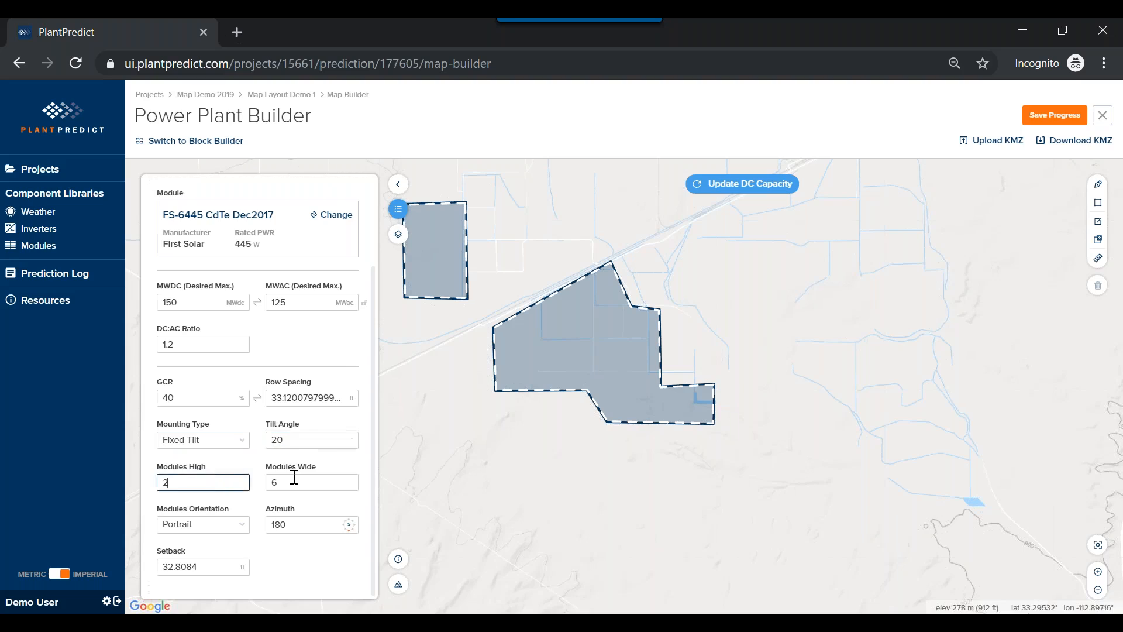
click(290, 482)
click(254, 502)
mouse_move(221, 571)
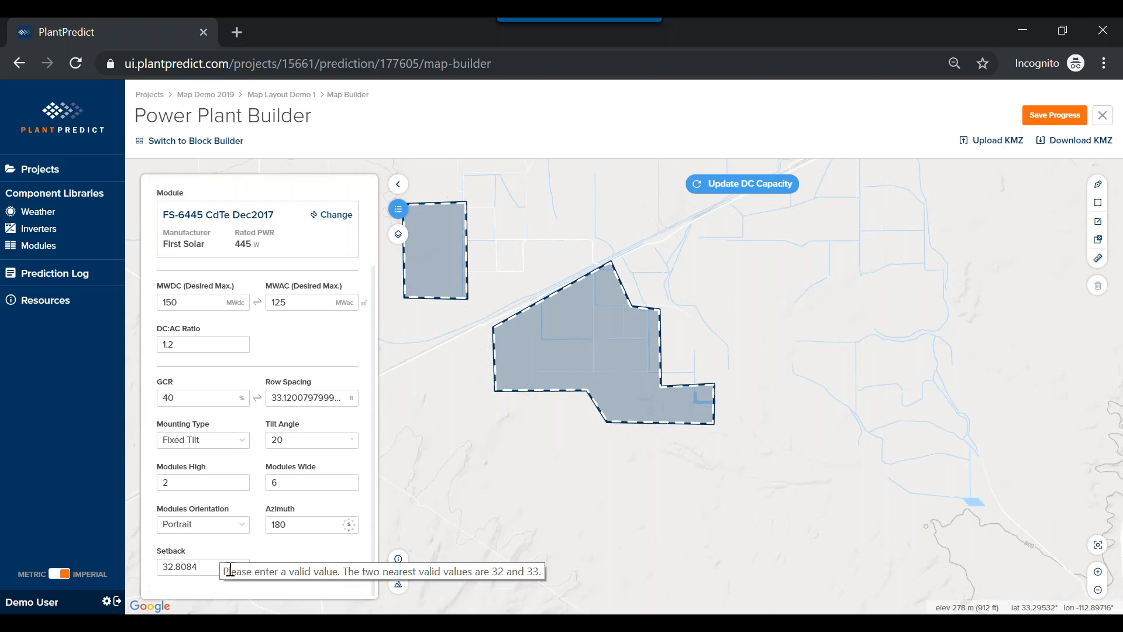
click(297, 524)
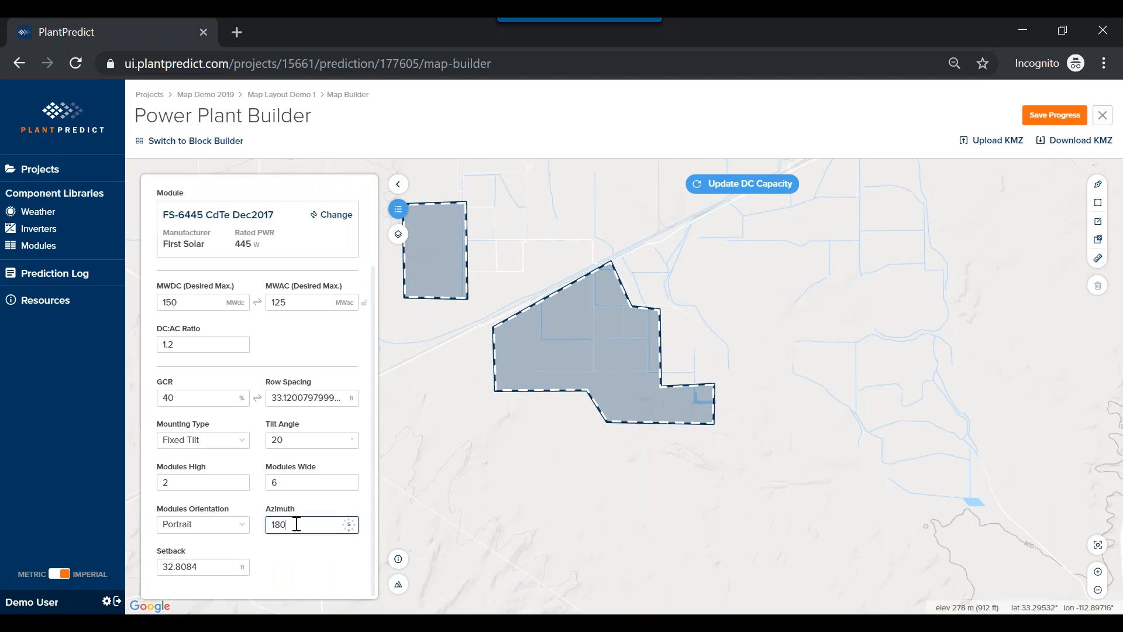
click(313, 555)
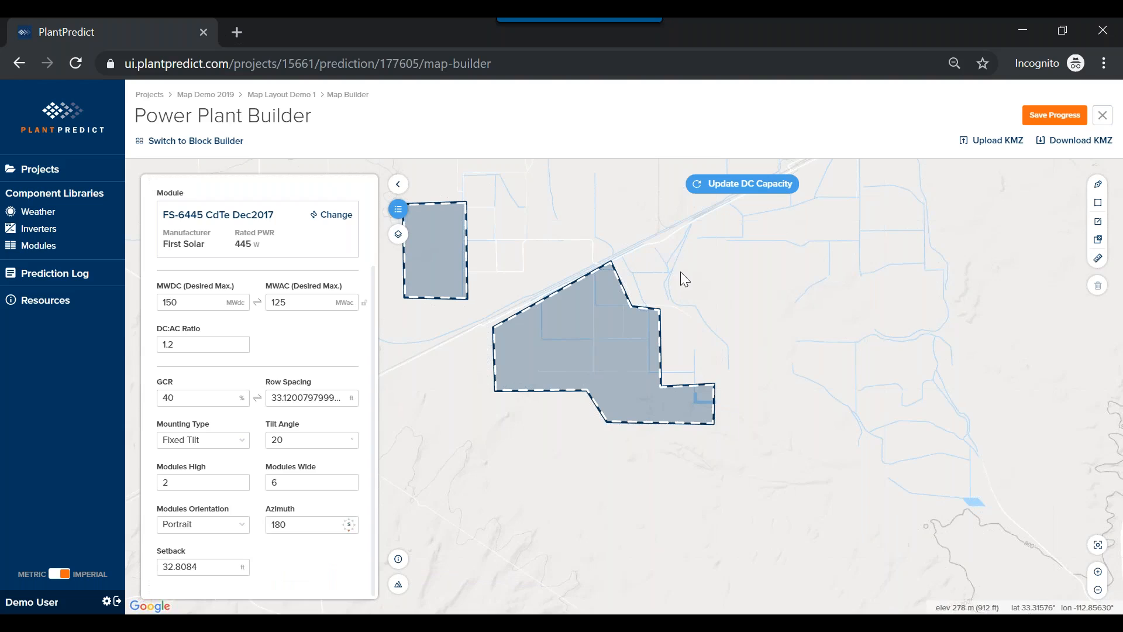
- Update the DC capacity to fill the site boundaries with the array layout and show the site specifications
drag(700, 282, 869, 325)
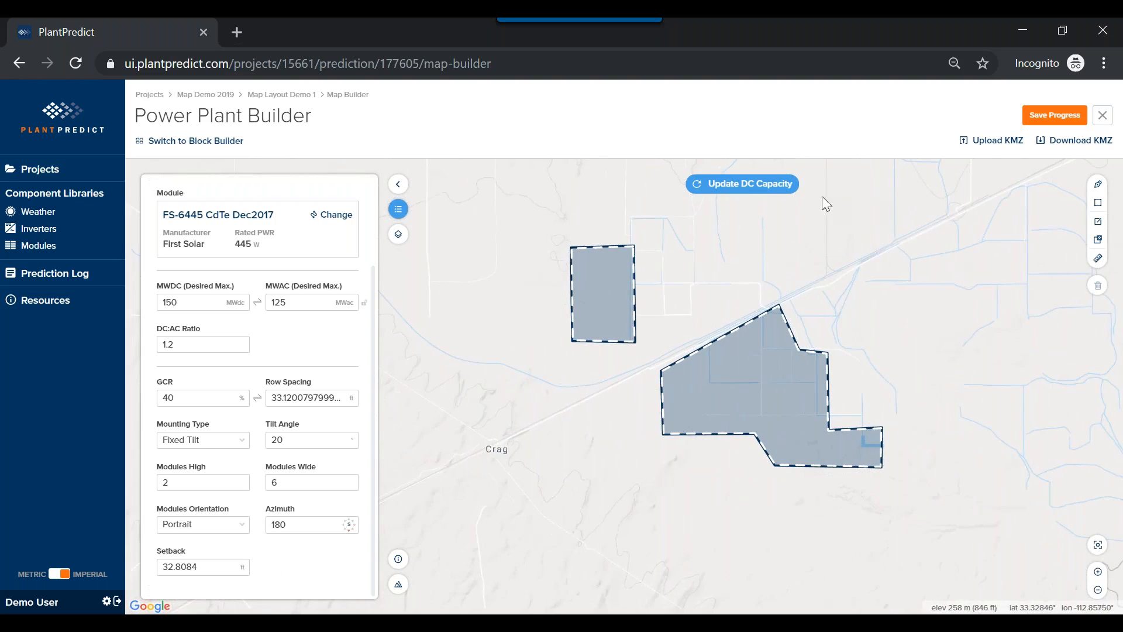
click(775, 186)
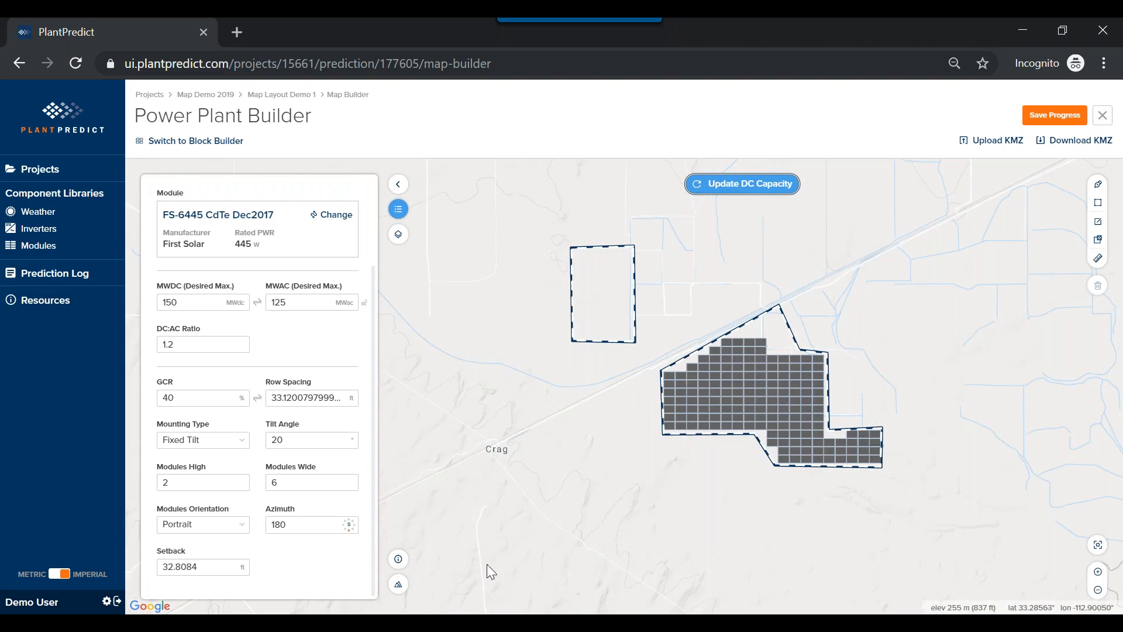
click(399, 561)
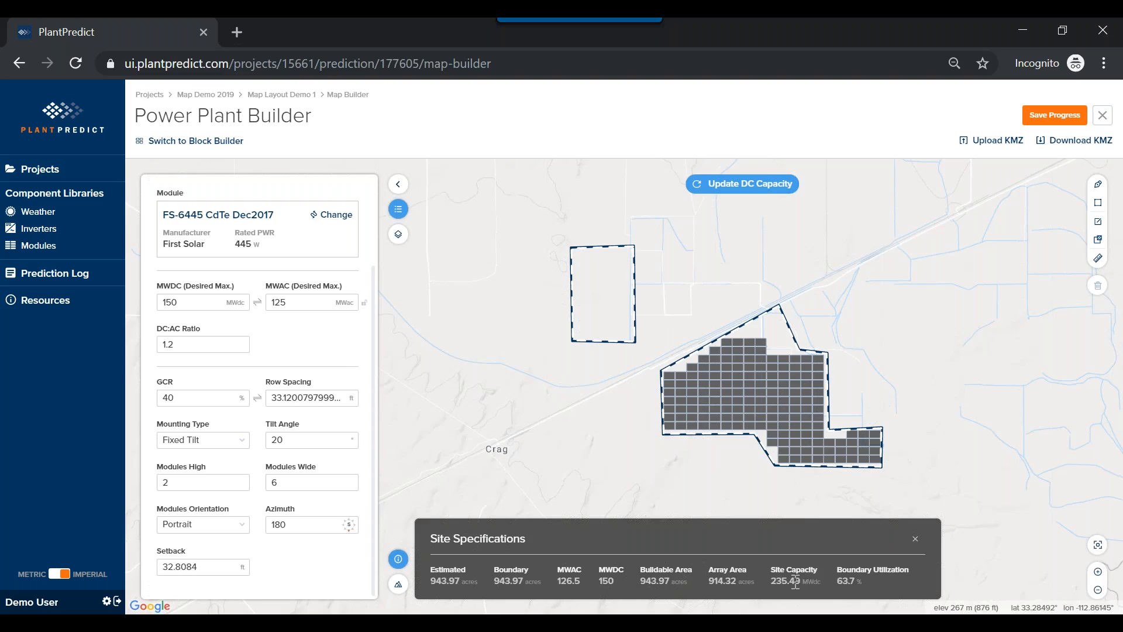
- Set the desired maximum DC capacity to 235 MWdc and update the DC capacity of the layout
click(193, 304)
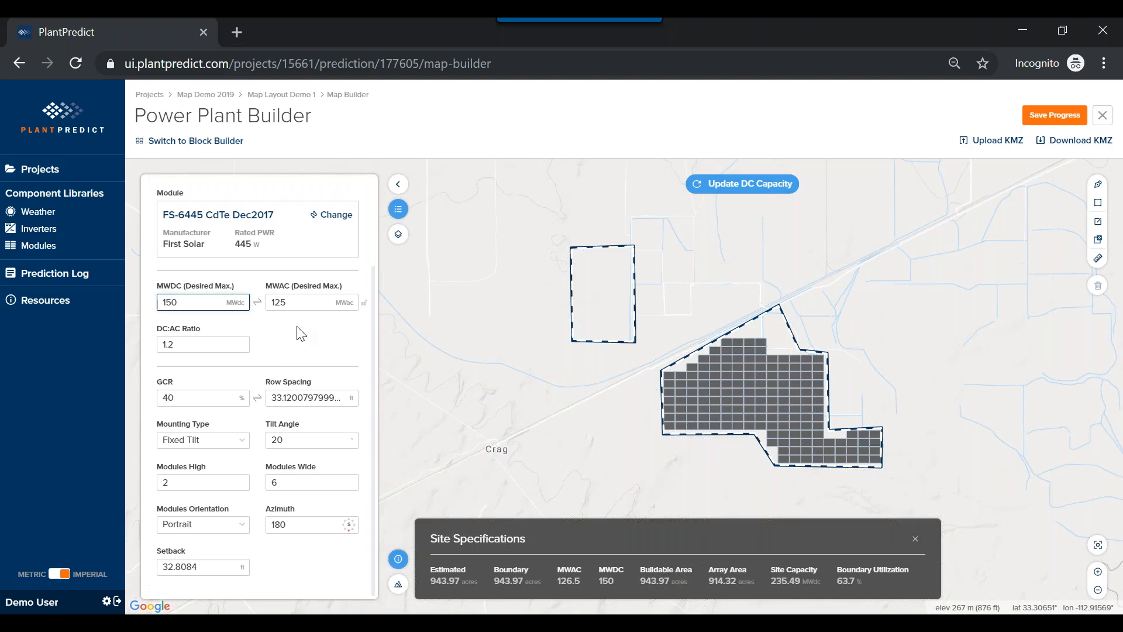
key(BackSpace)
key(BackSpace)
key(BackSpace)
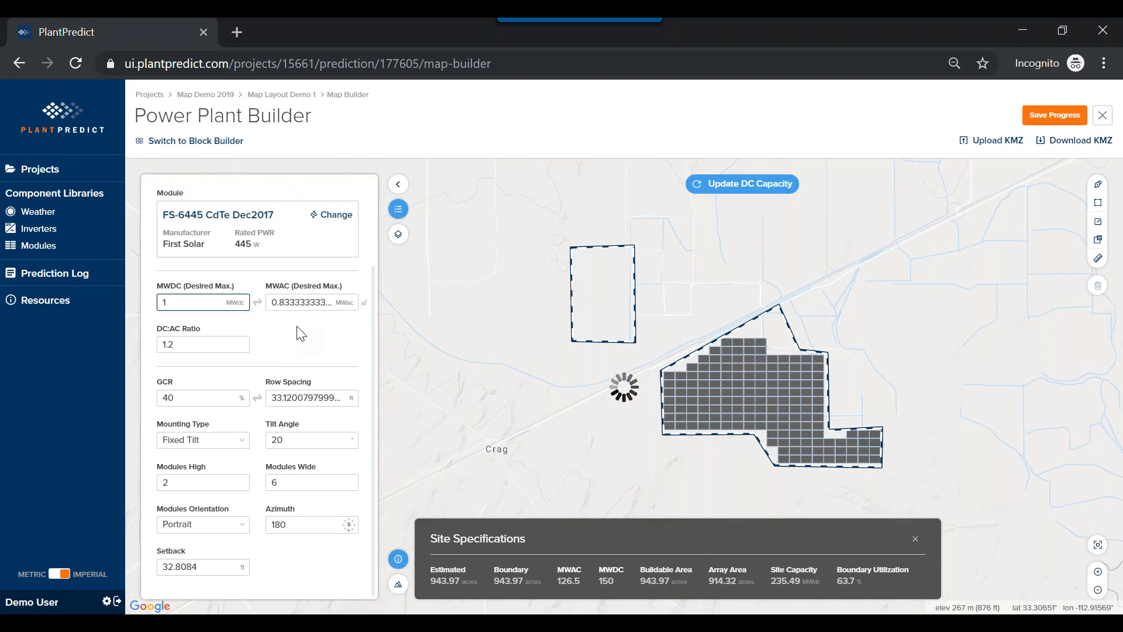
text(235)
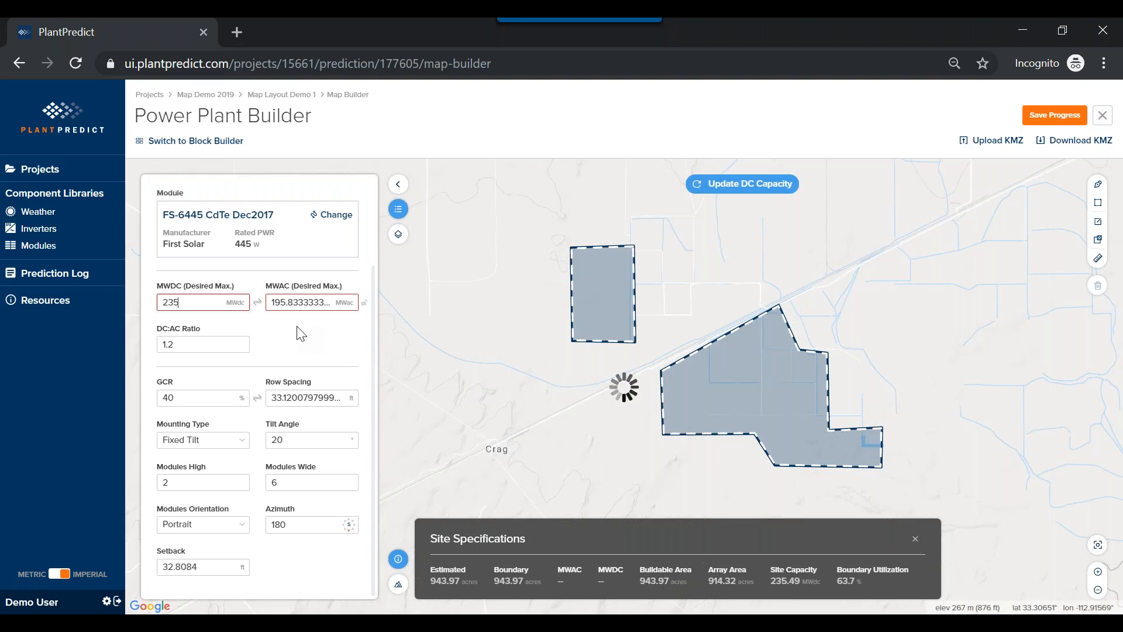
click(309, 352)
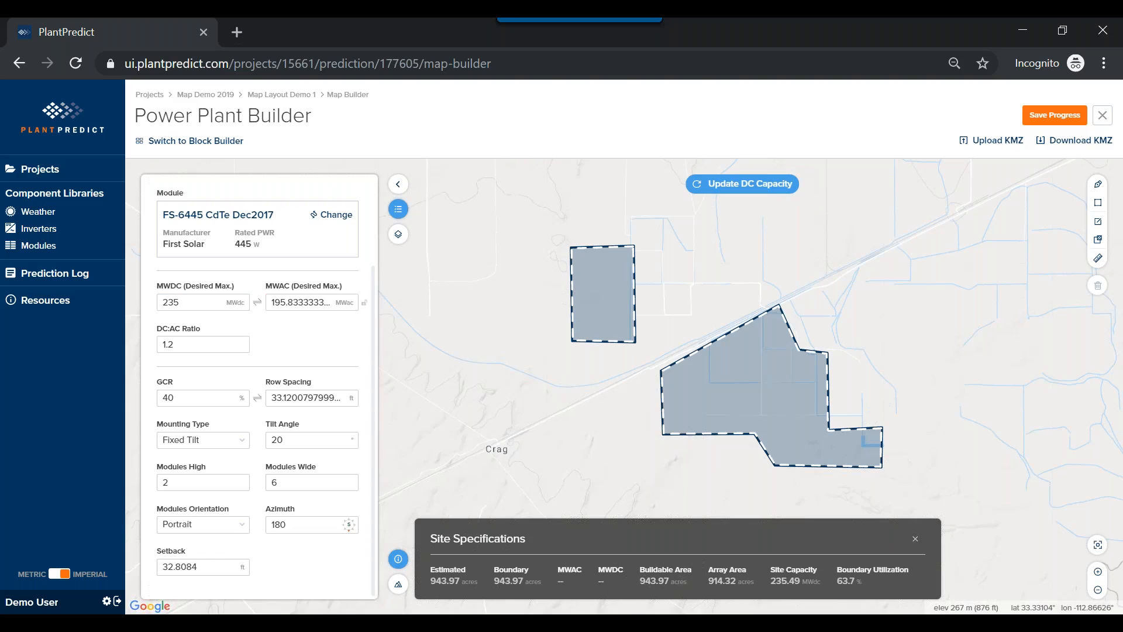
click(742, 183)
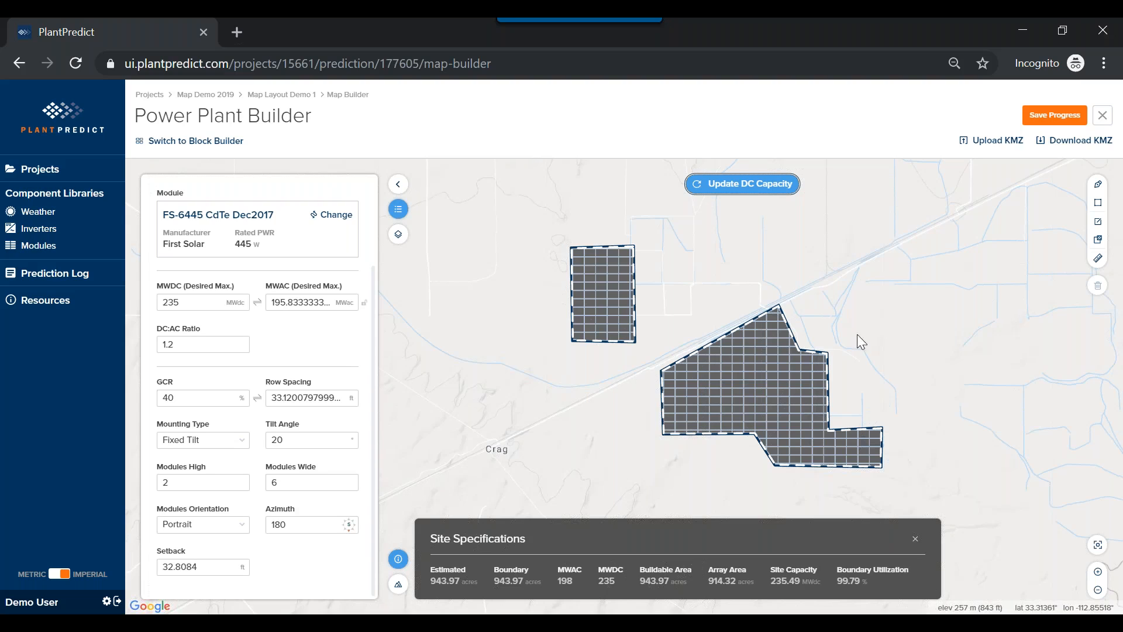
- Draw a straight line constraint along the diagonal northwest edge of the larger site boundary, extending past both ends
drag(855, 326, 820, 257)
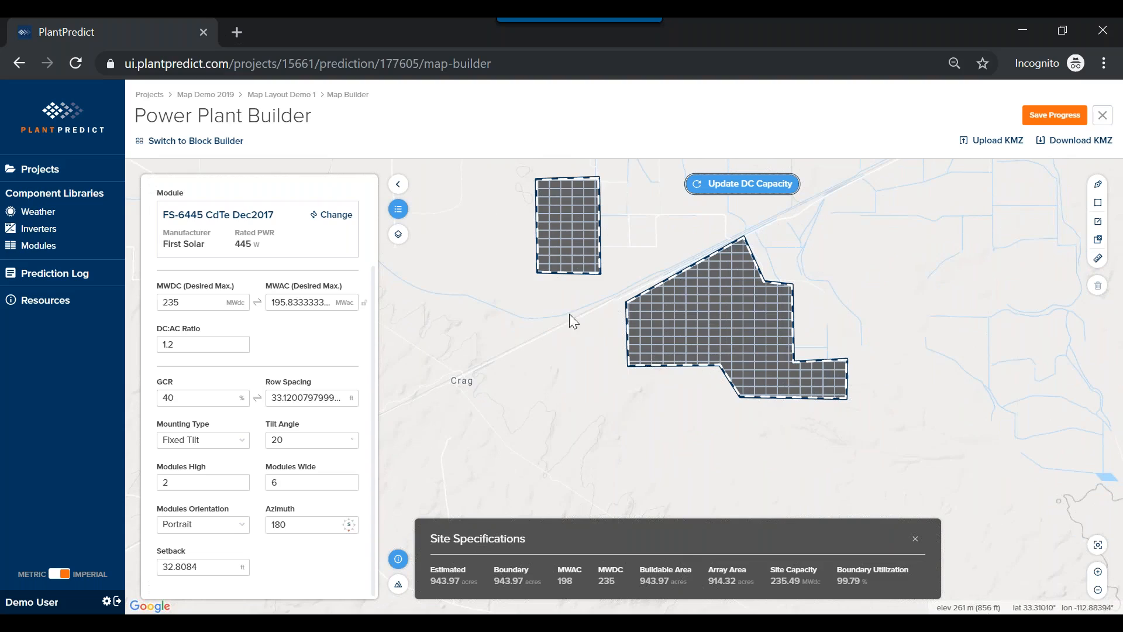
drag(814, 237, 816, 260)
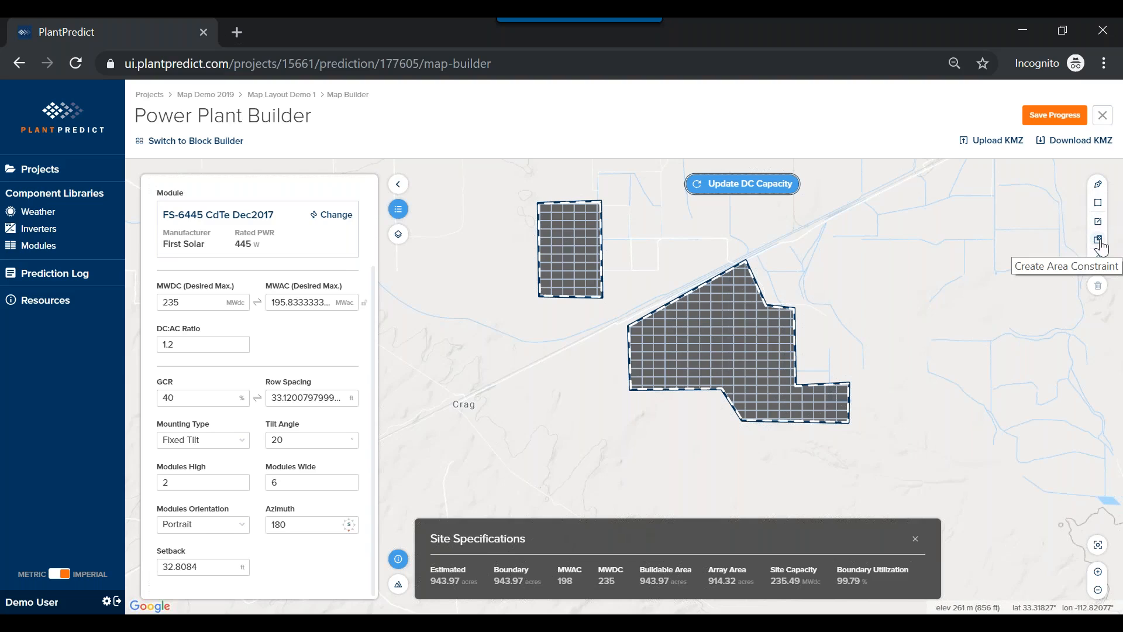
click(1098, 221)
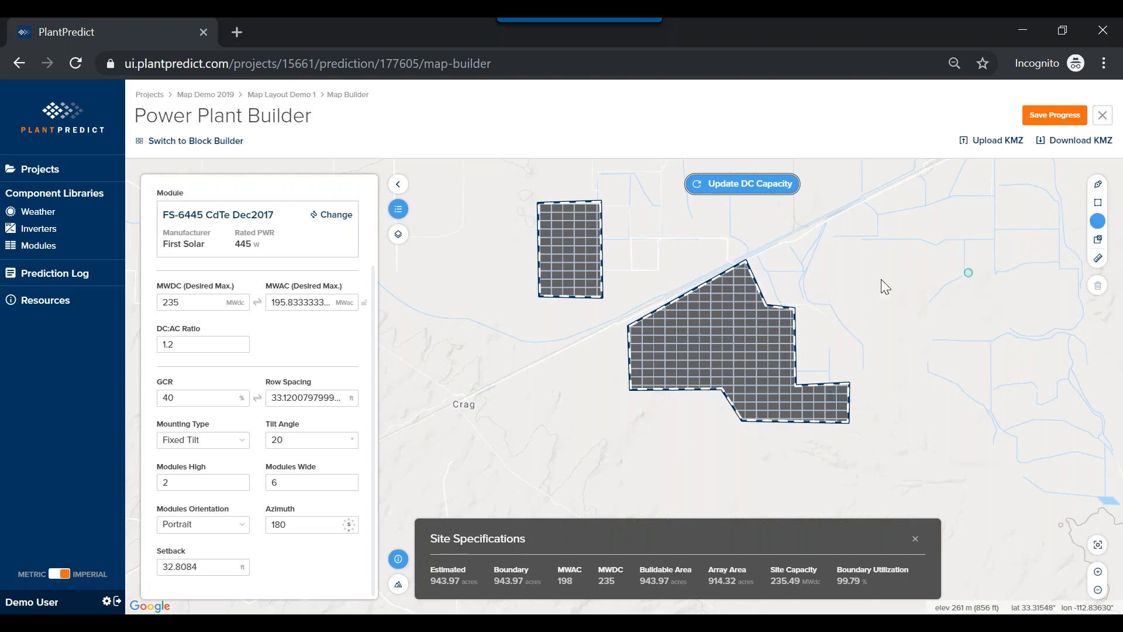
click(774, 248)
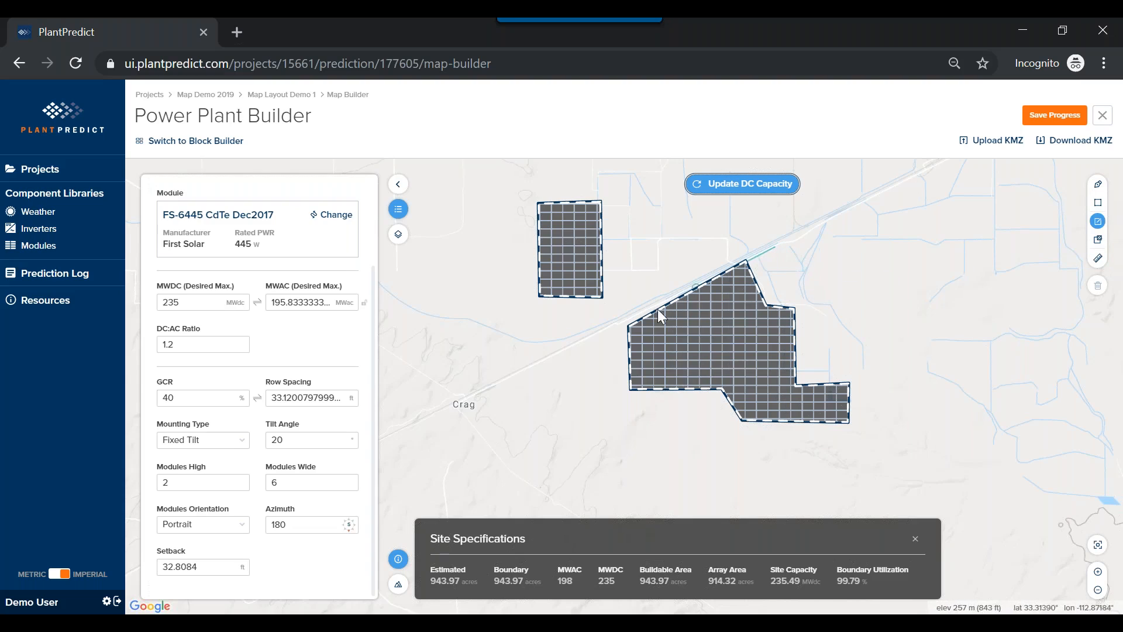
double_click(609, 334)
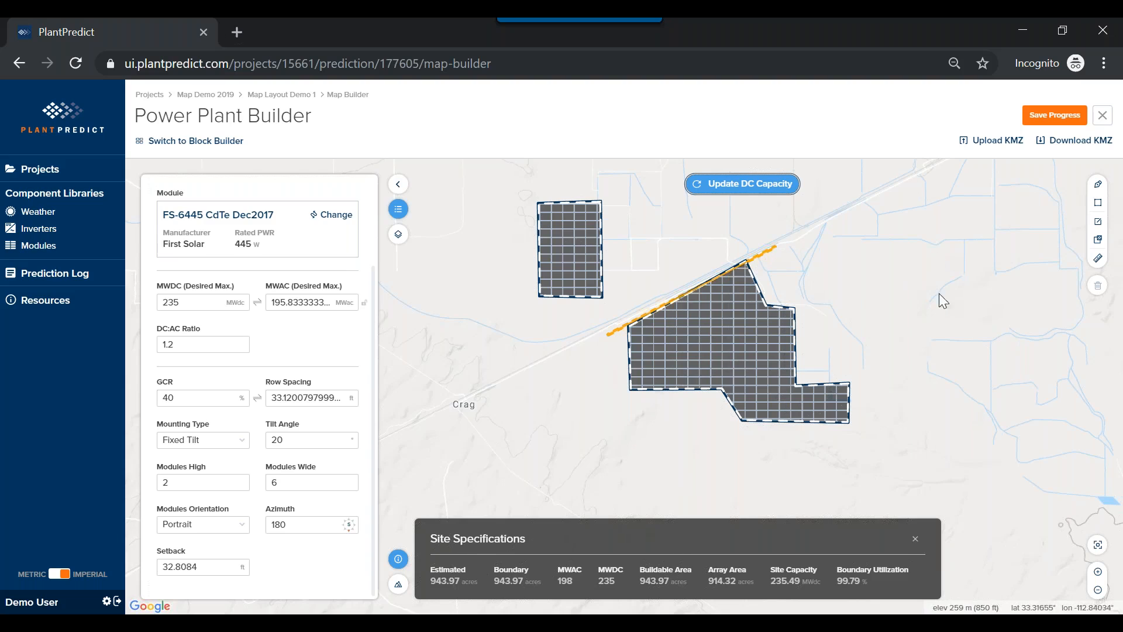
- Draw a bent line constraint across the southeastern part of the larger site, from below its slanted south edge to beyond its east edge
drag(899, 332, 848, 270)
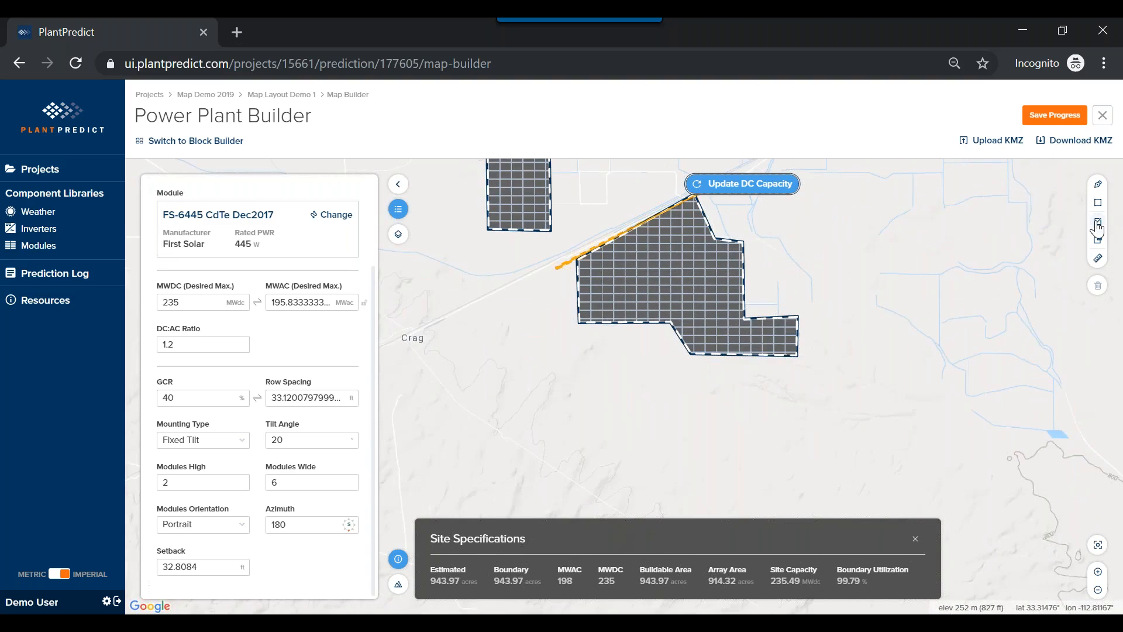
click(1097, 224)
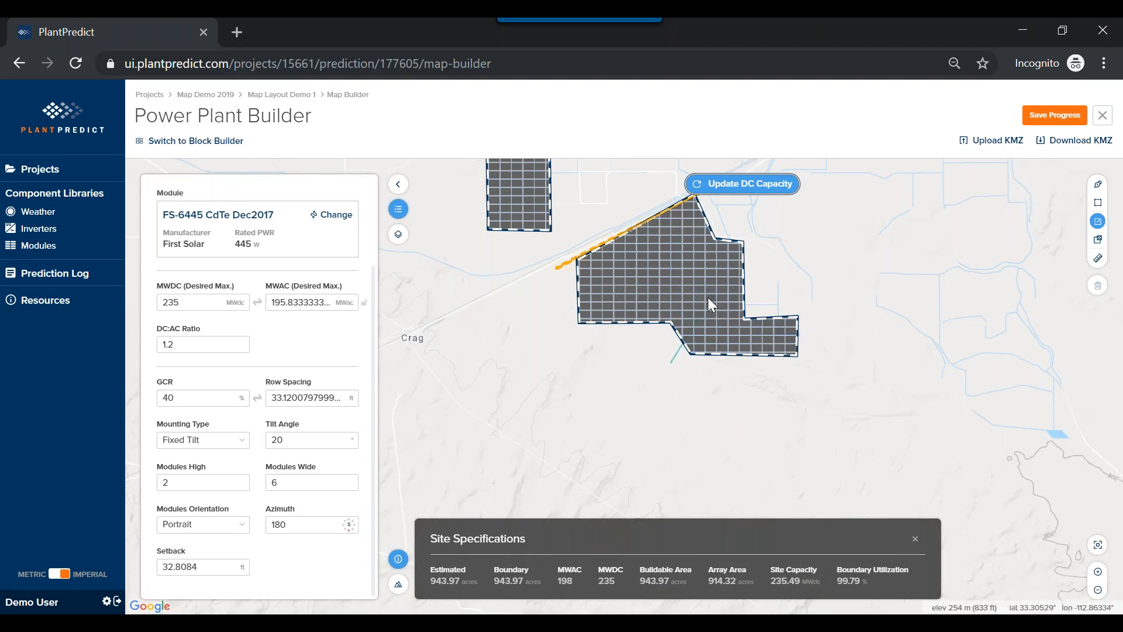
double_click(800, 291)
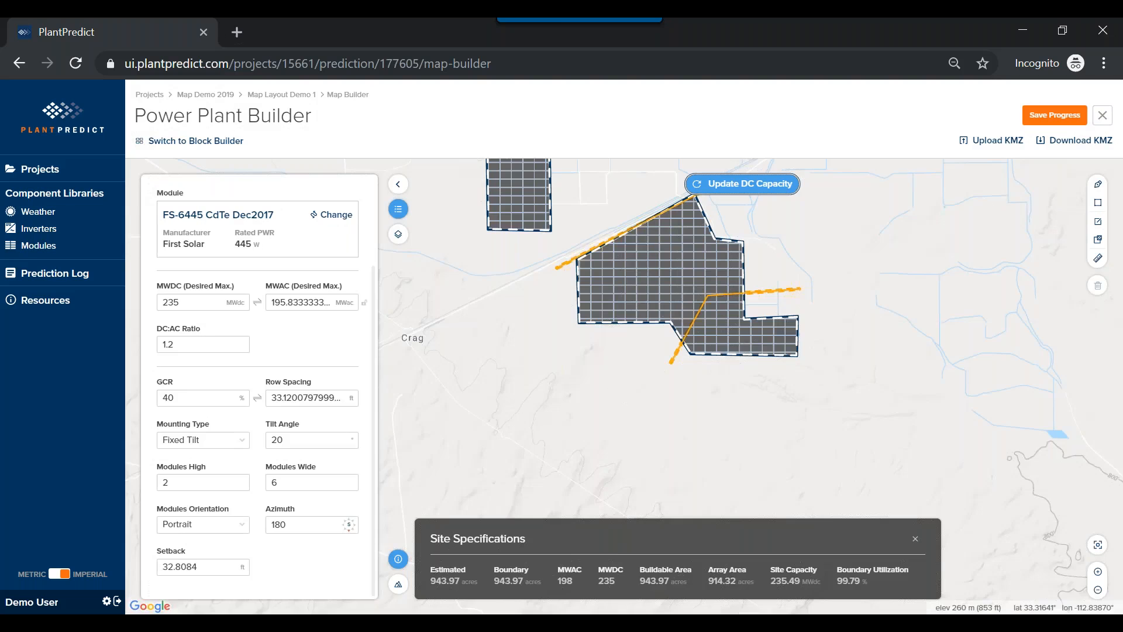
- Draw a four-sided area constraint over the southwest corner of the larger site boundary
scroll(675, 295, up, 4)
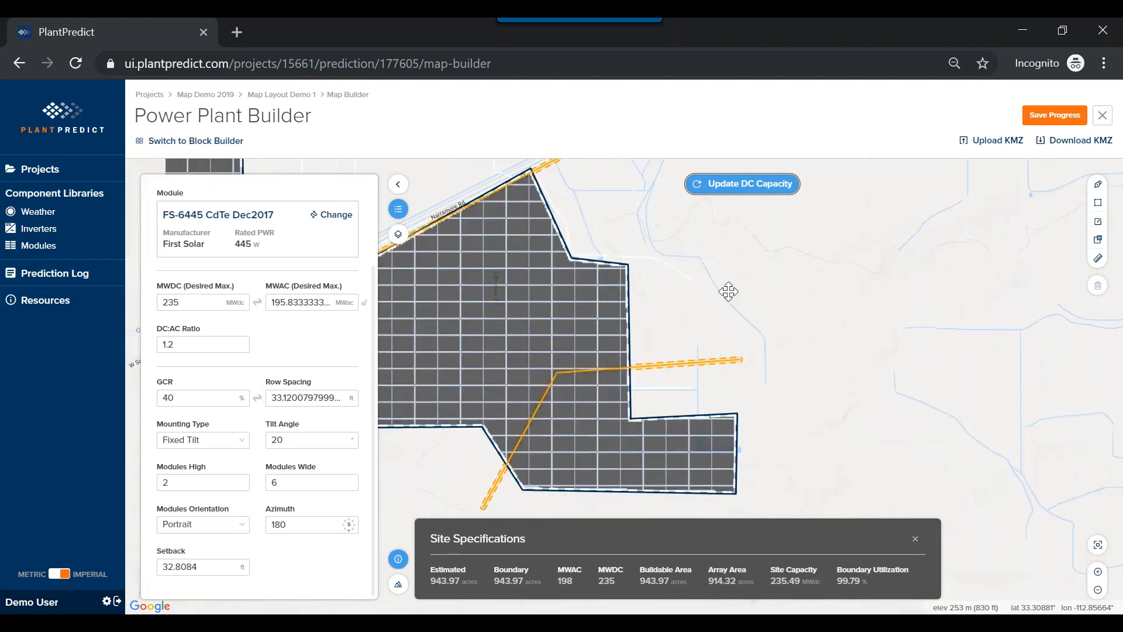
drag(820, 277, 877, 290)
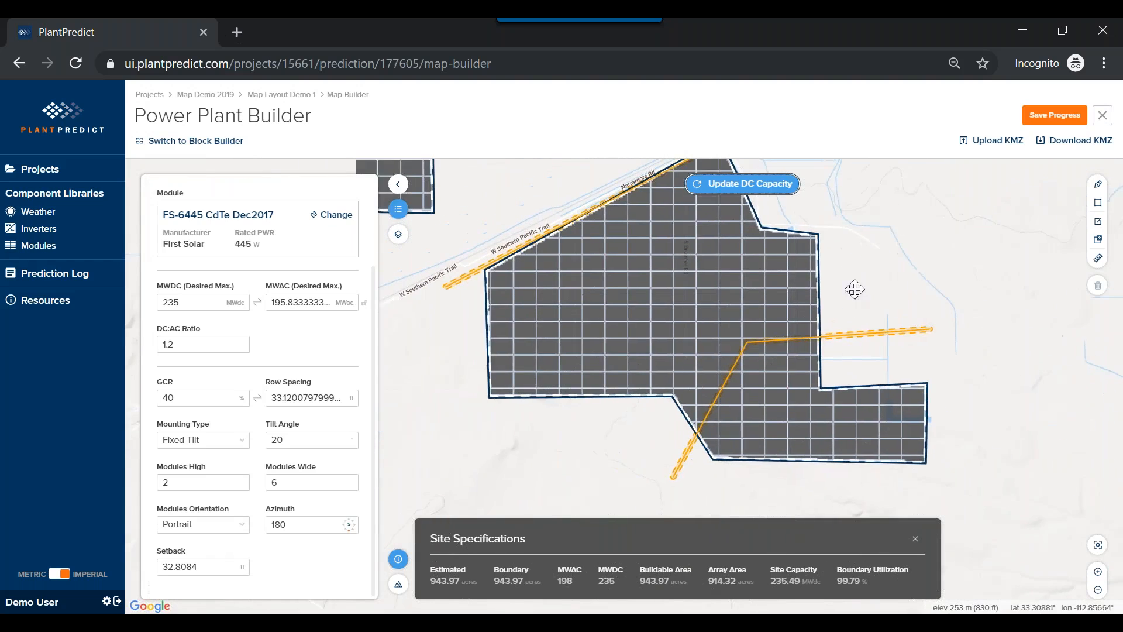
click(1097, 246)
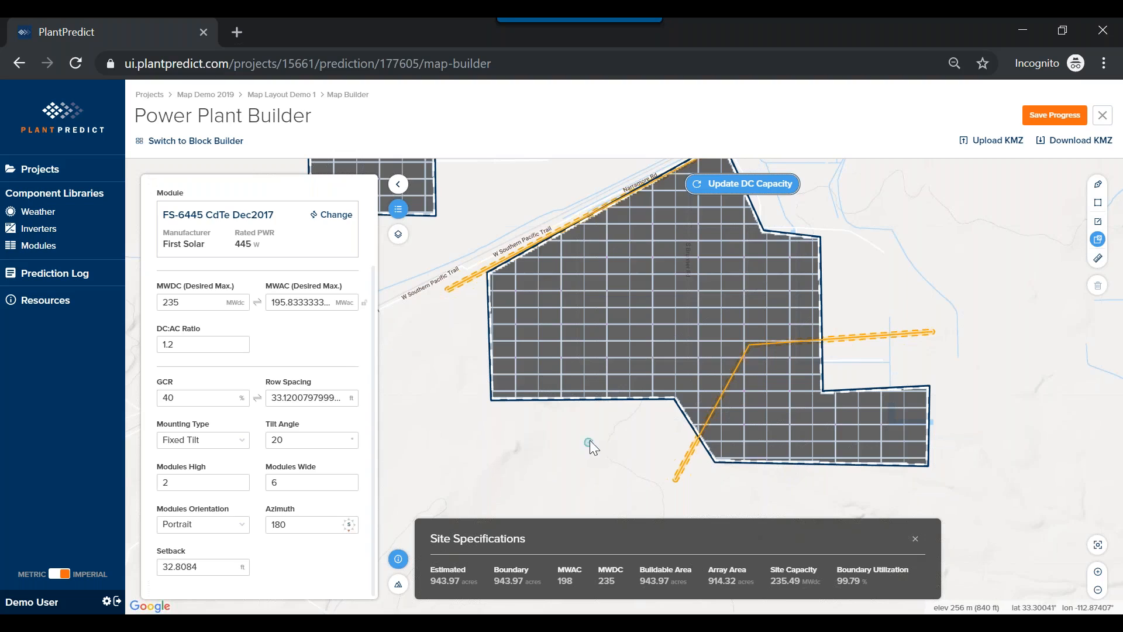
click(549, 417)
click(551, 349)
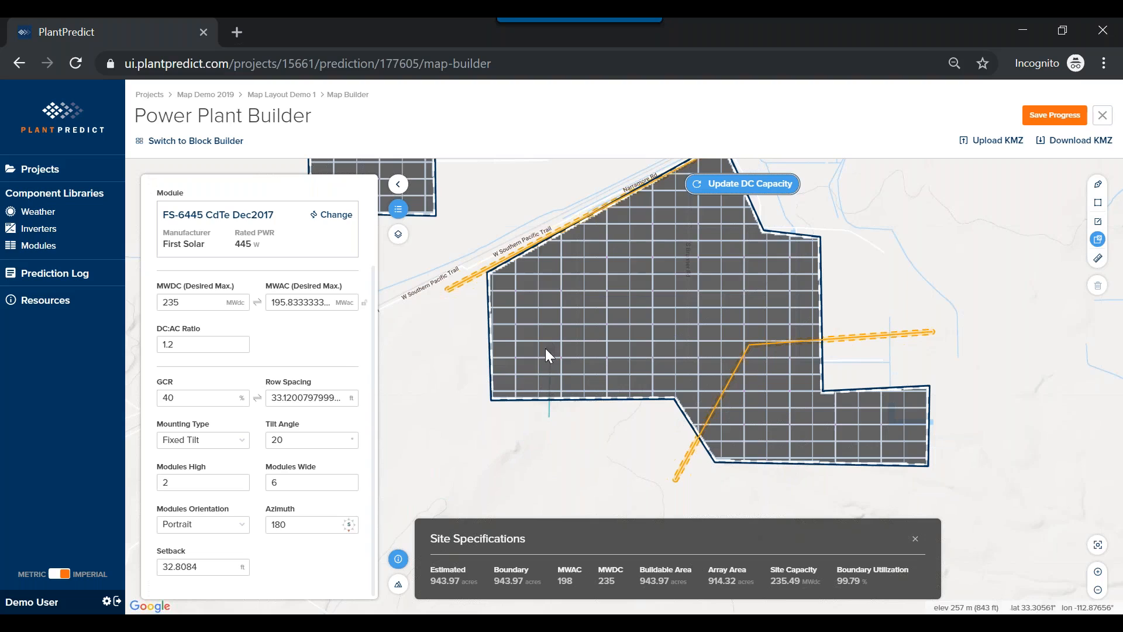
click(471, 351)
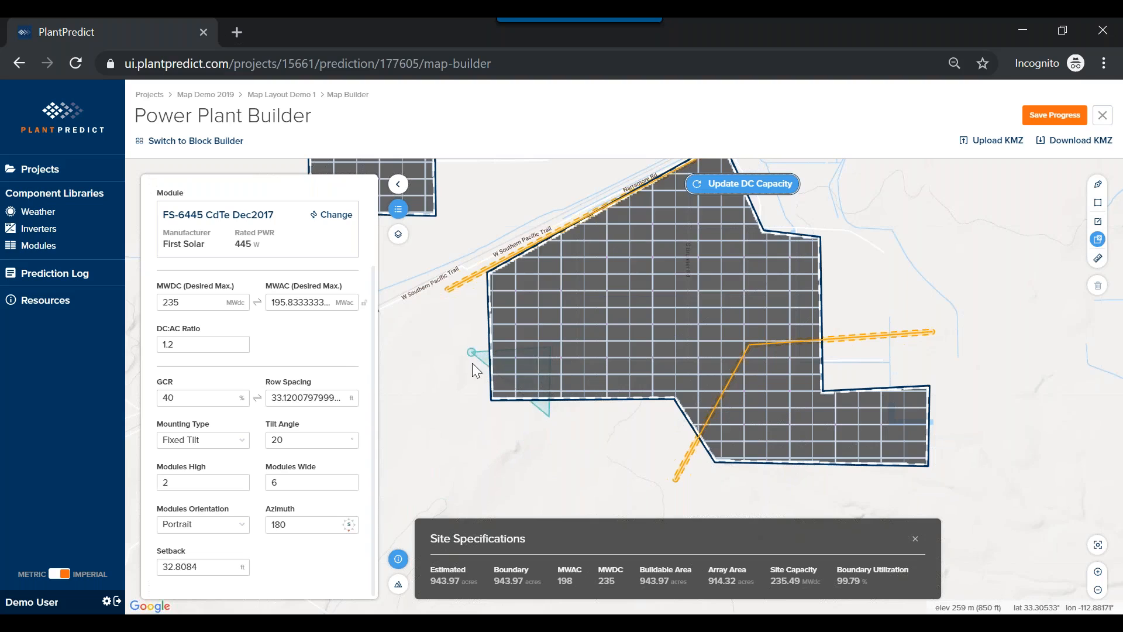
double_click(476, 413)
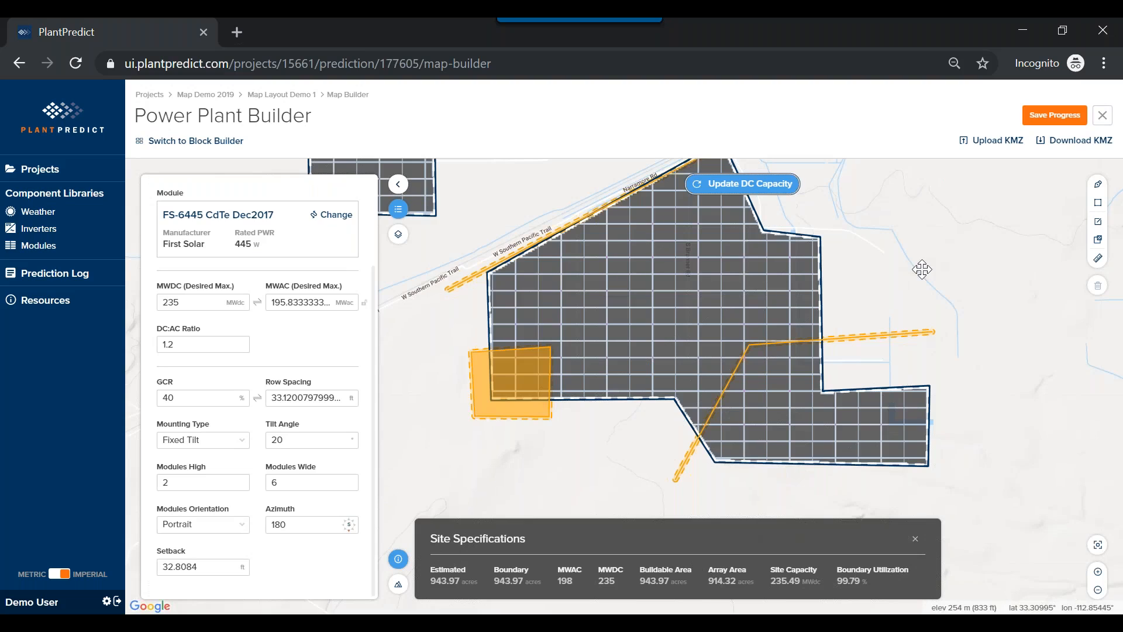
- Update the DC capacity to apply the two line constraints and the area constraint to the layout
drag(867, 261, 886, 282)
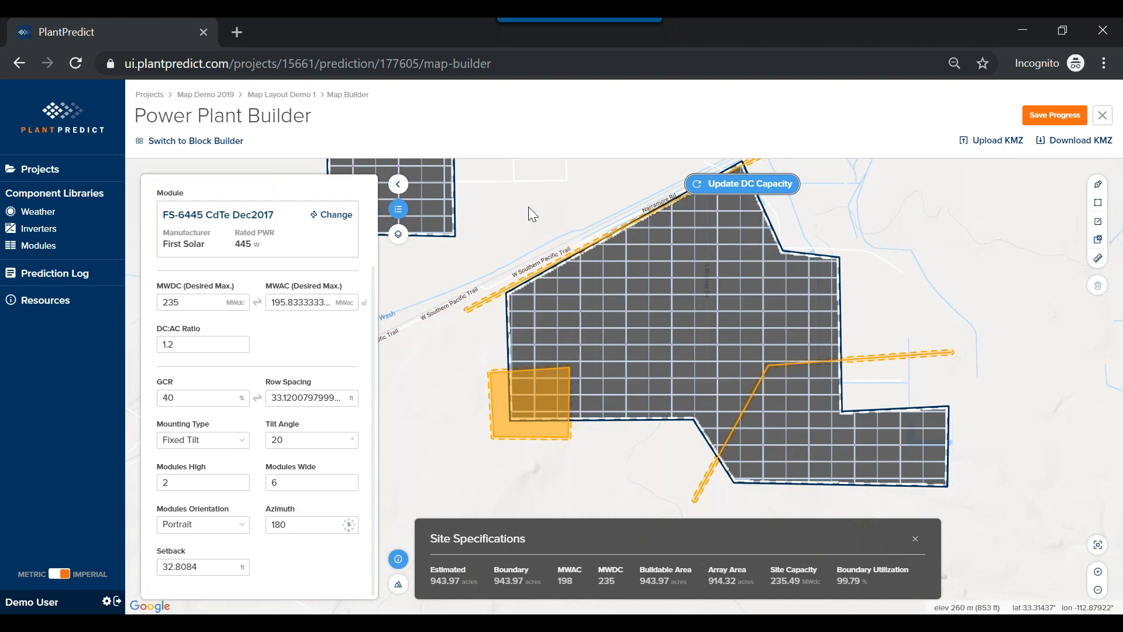
mouse_move(515, 237)
mouse_down()
mouse_move(529, 213)
mouse_move(502, 239)
mouse_up()
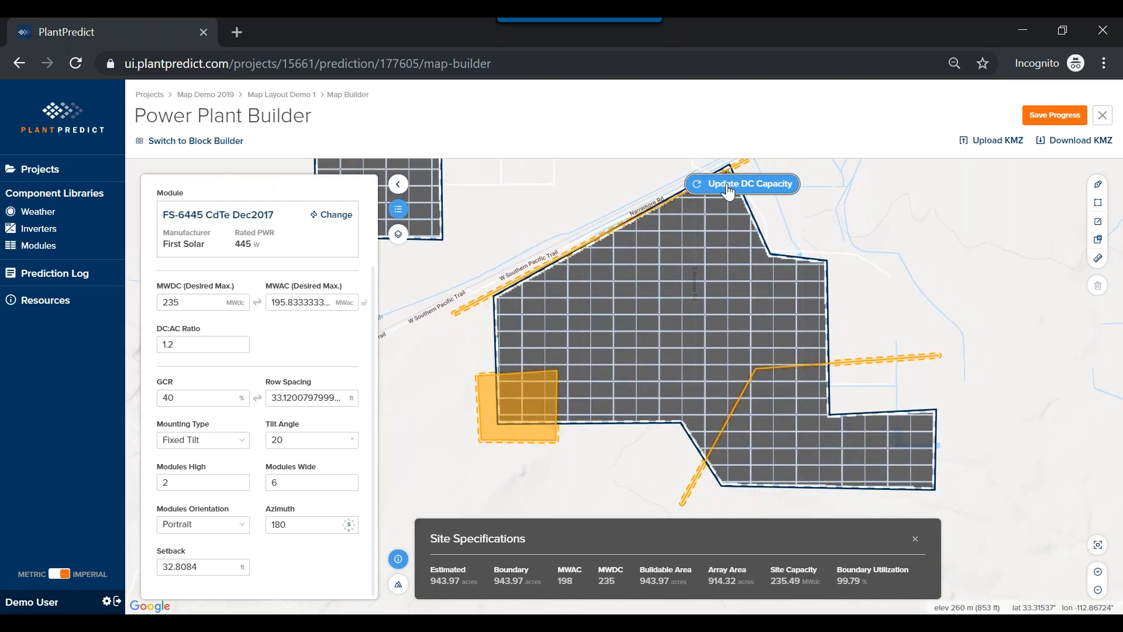
click(771, 188)
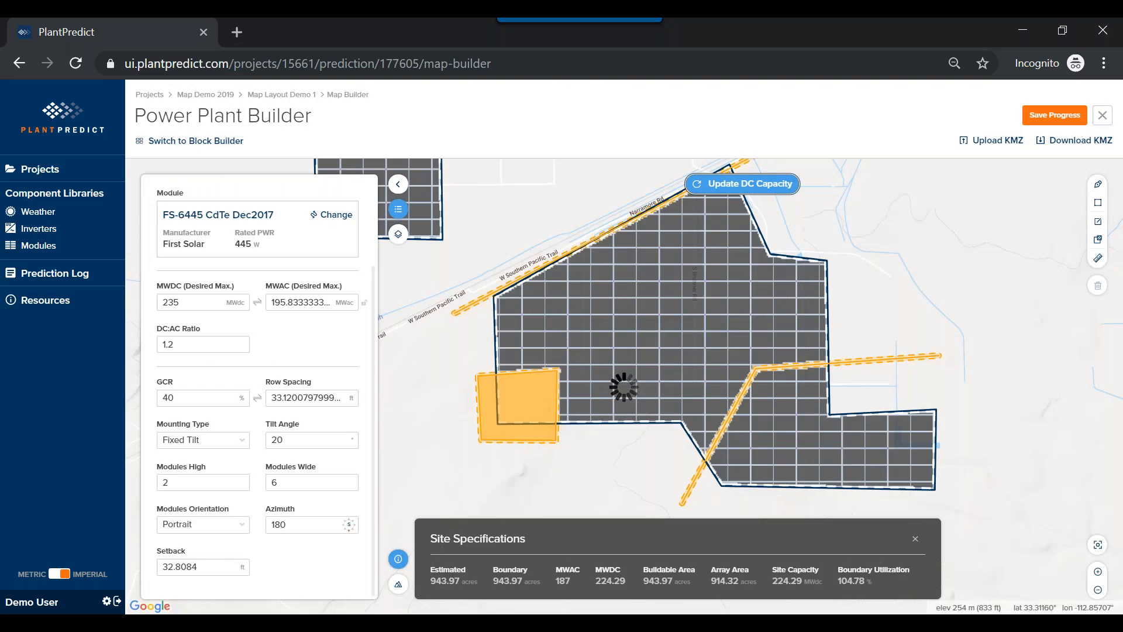
- Select the area constraint at the site's southwest corner and label it "Keepout 1"
drag(893, 317, 914, 310)
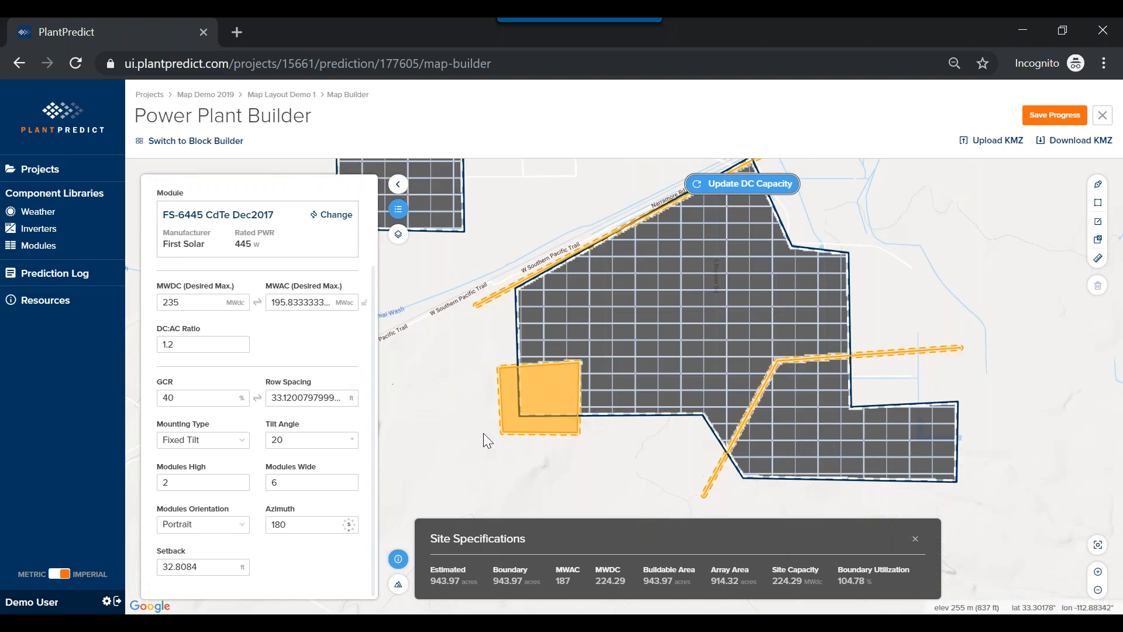
click(511, 413)
click(539, 392)
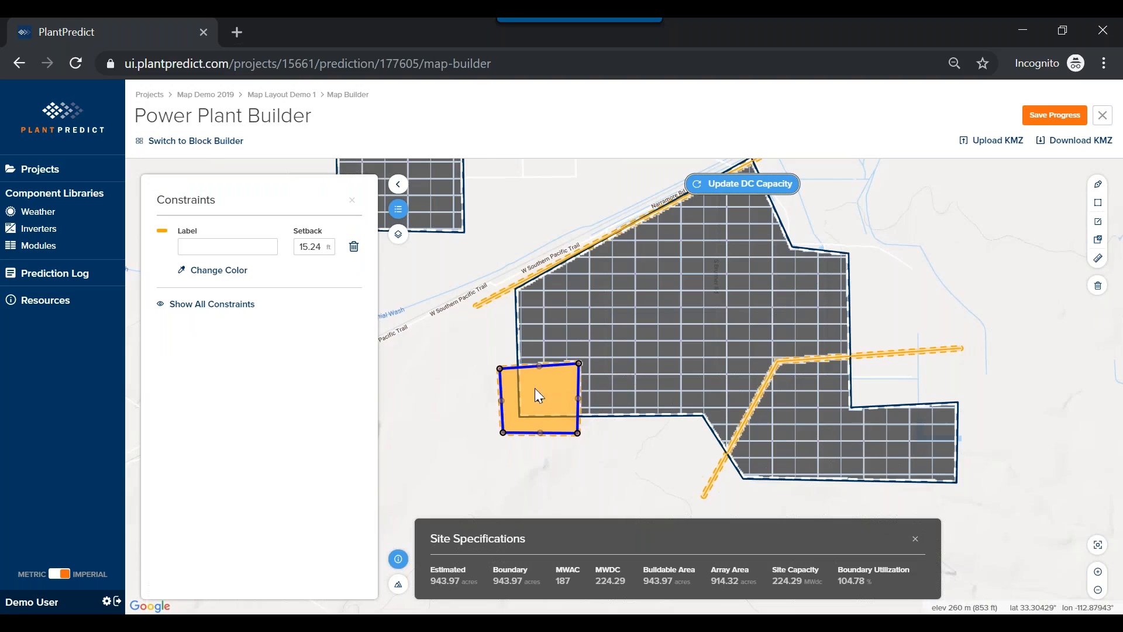
click(216, 245)
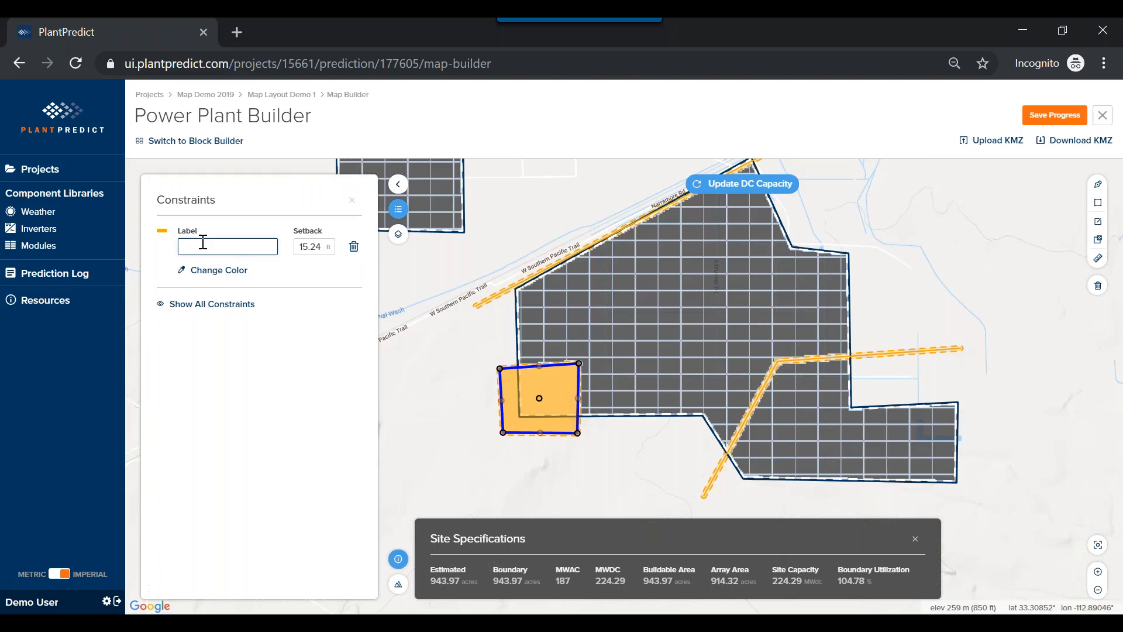
text(Keepout 1)
- Set the setback of the Keepout 1 constraint to 100 ft
click(317, 246)
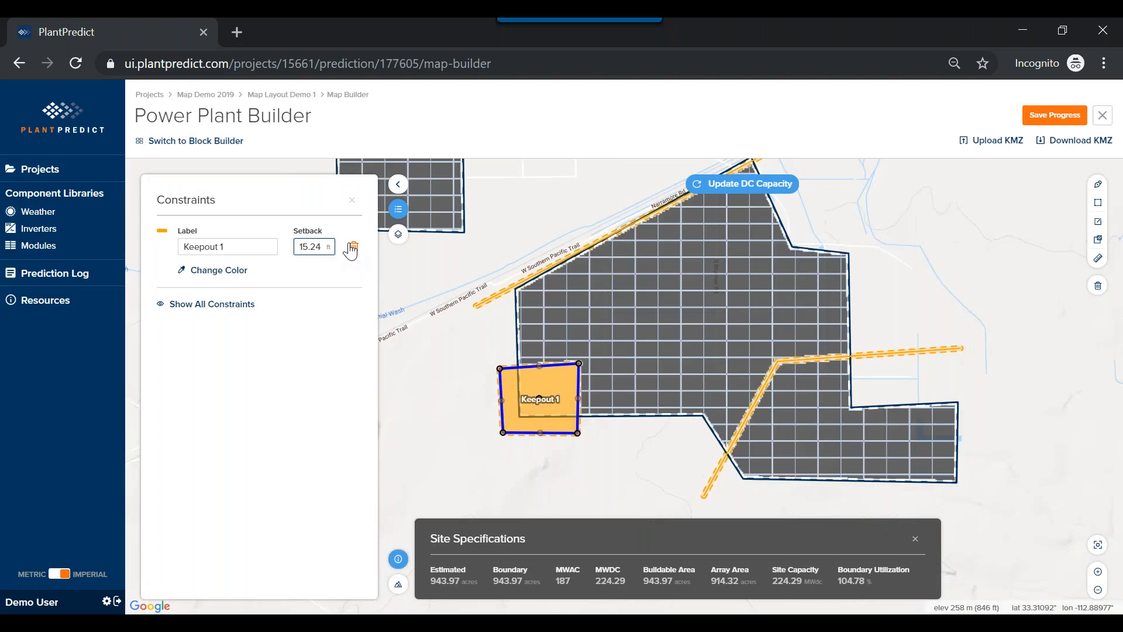
key(Home)
key(shift+Right)
key(shift+Right)
key(shift+Right)
key(shift+Right)
key(shift+Right)
text(100)
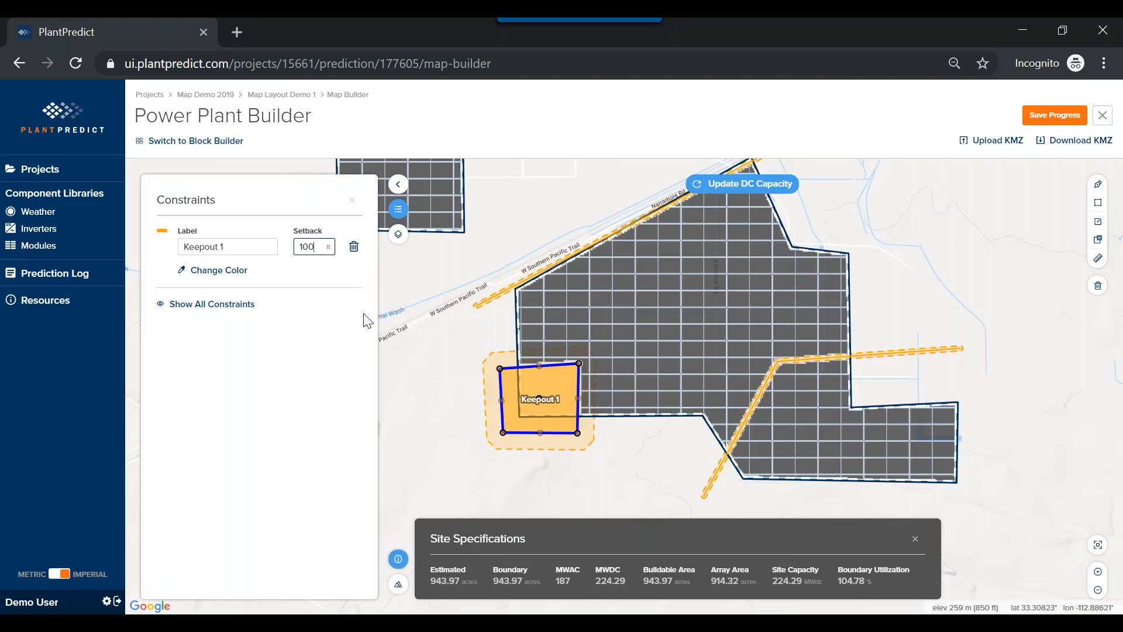
click(307, 374)
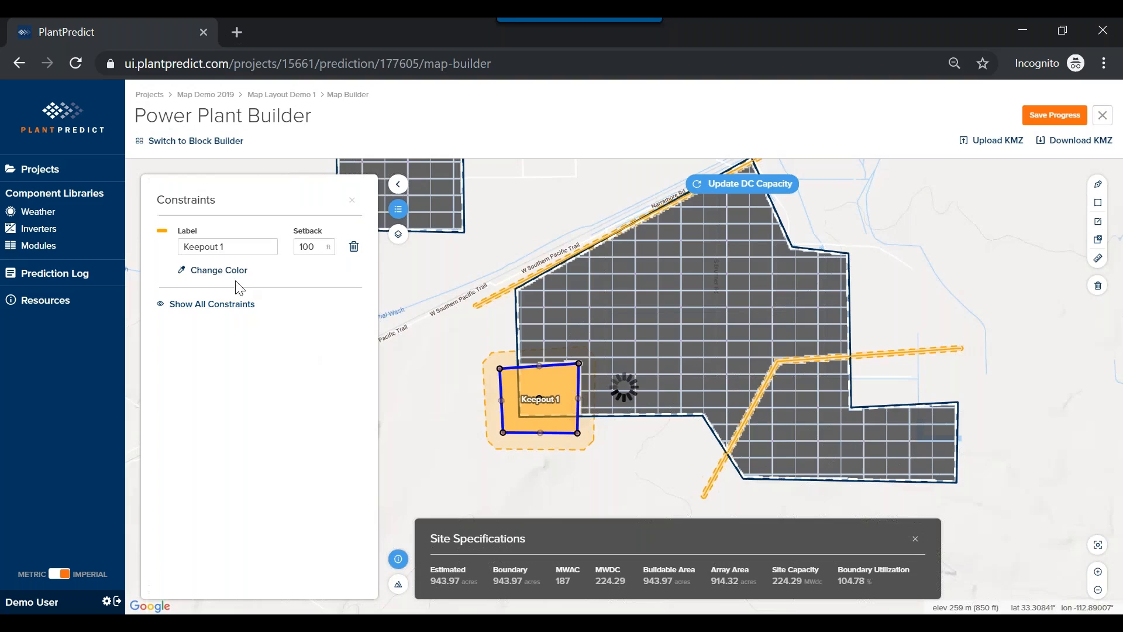
- Change the color of the Keepout 1 constraint to green and show all constraints in the list
click(245, 283)
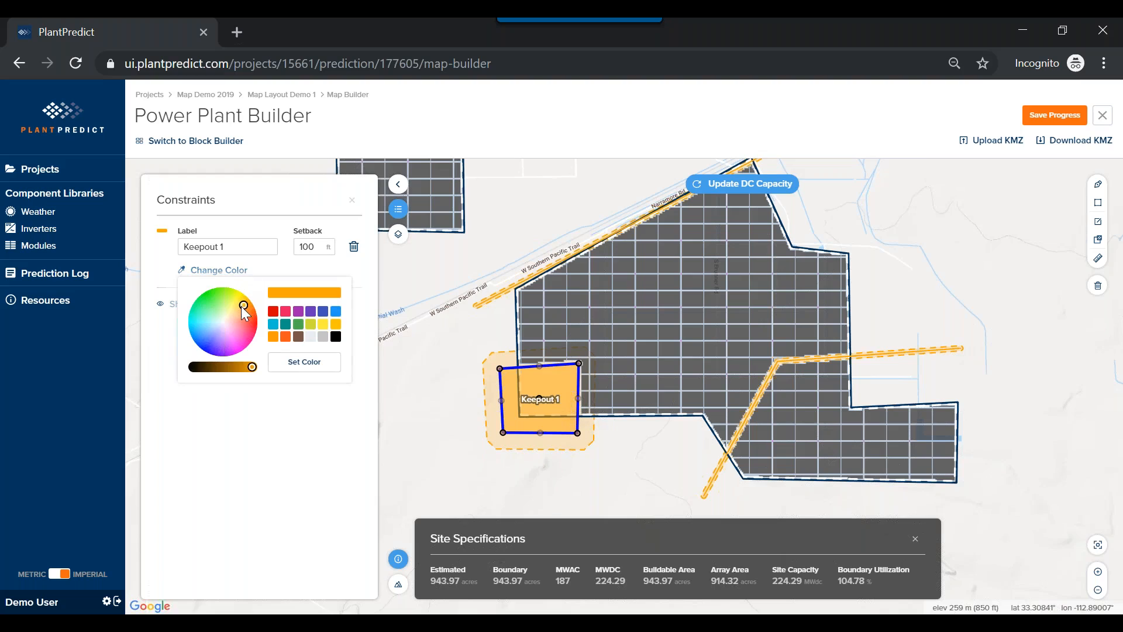
click(212, 299)
click(209, 299)
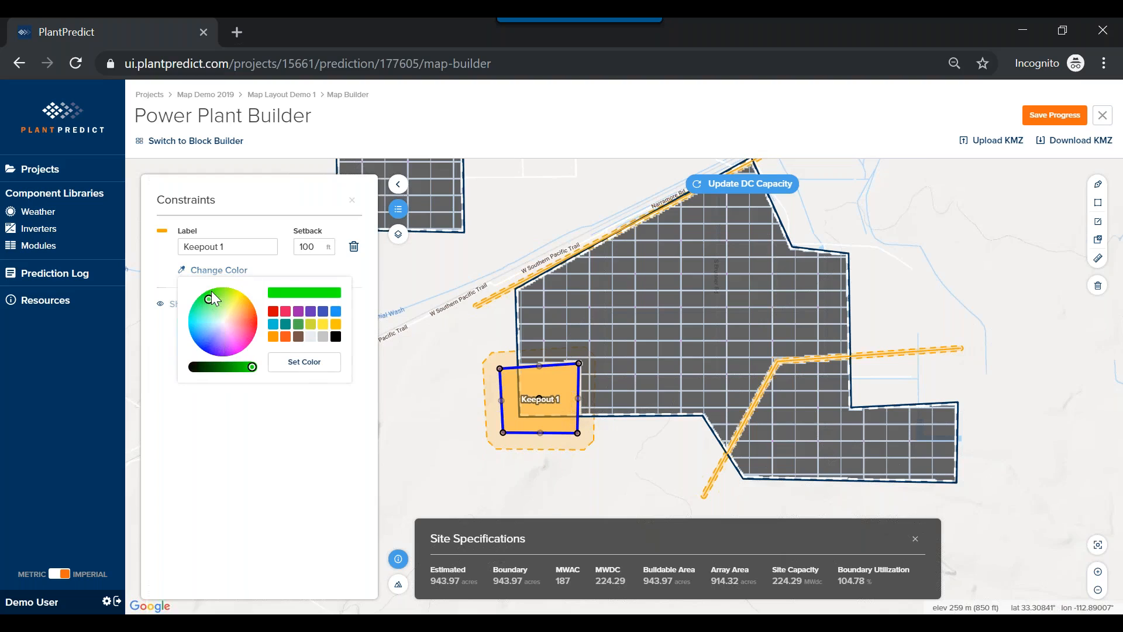
click(301, 363)
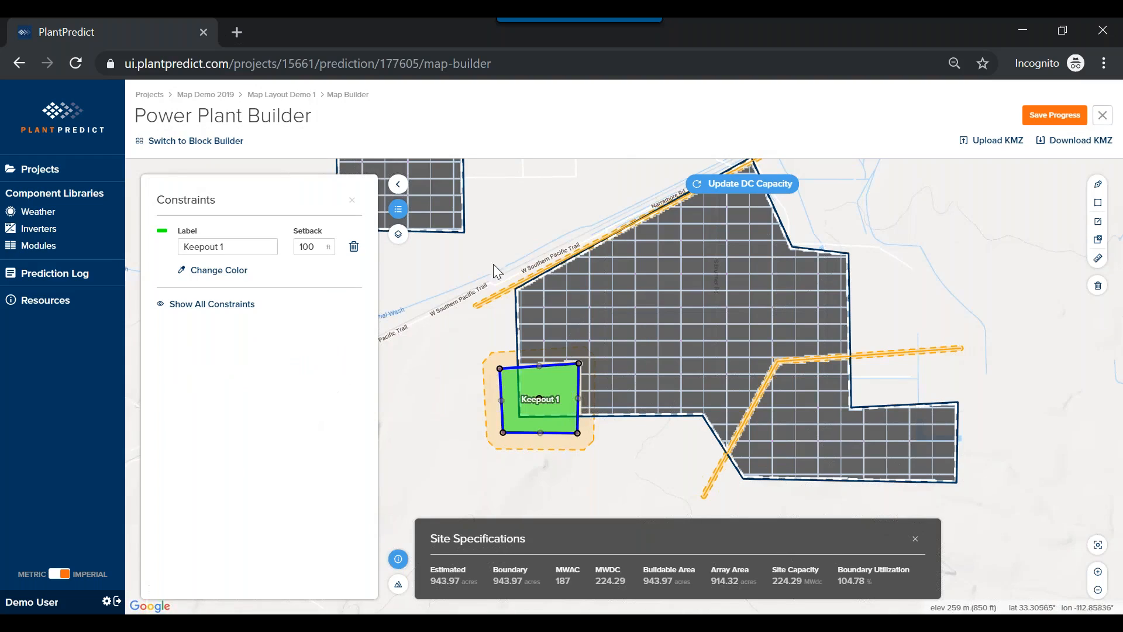
click(232, 313)
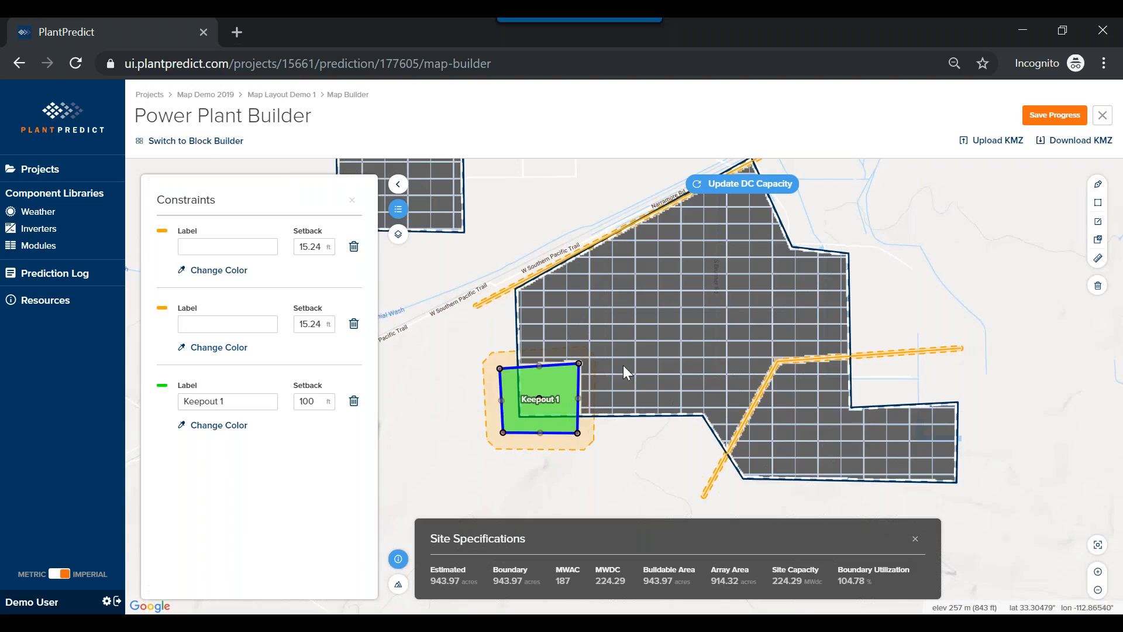
- Label the line constraint along the northern road "Keep out 2" and the one crossing the site's southeast "Keep out 1"
click(248, 326)
click(248, 250)
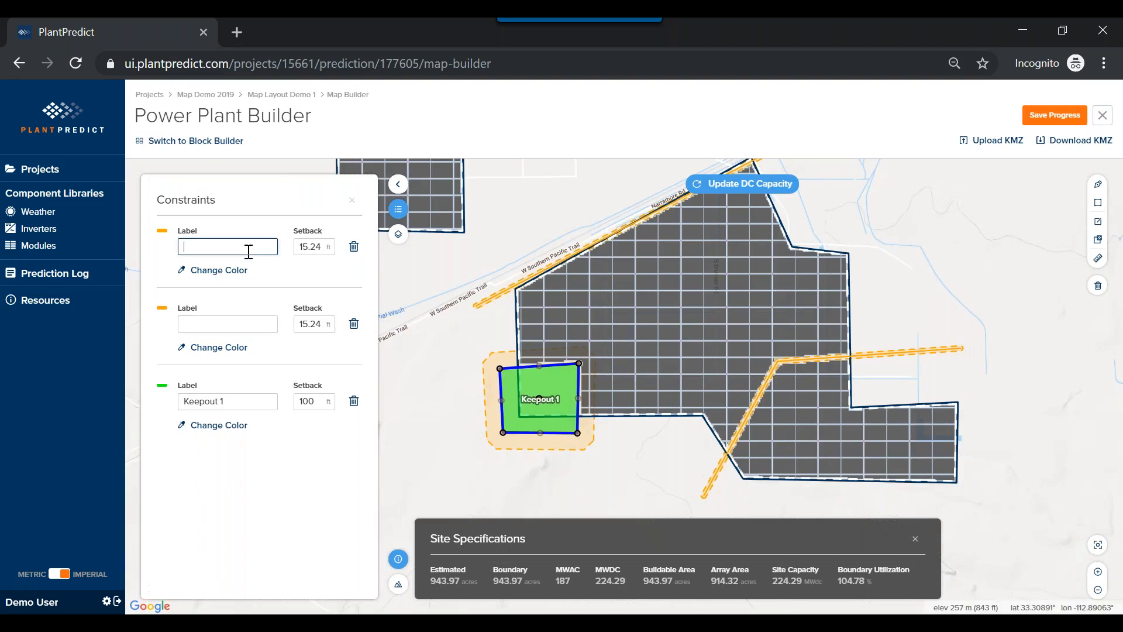
text(Keep out 2)
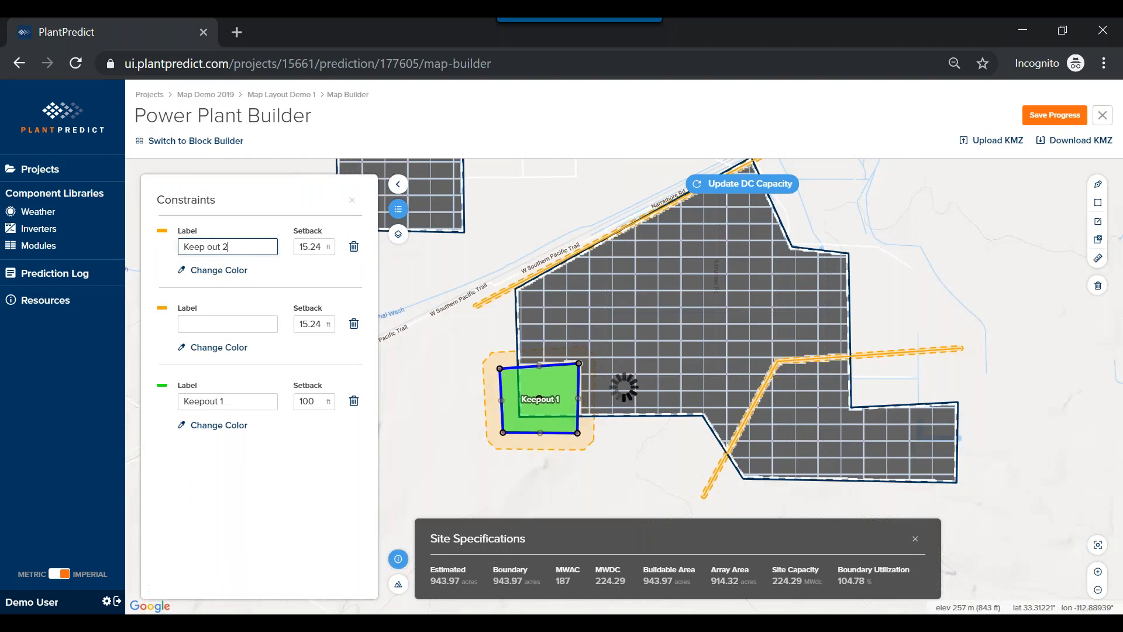
click(234, 325)
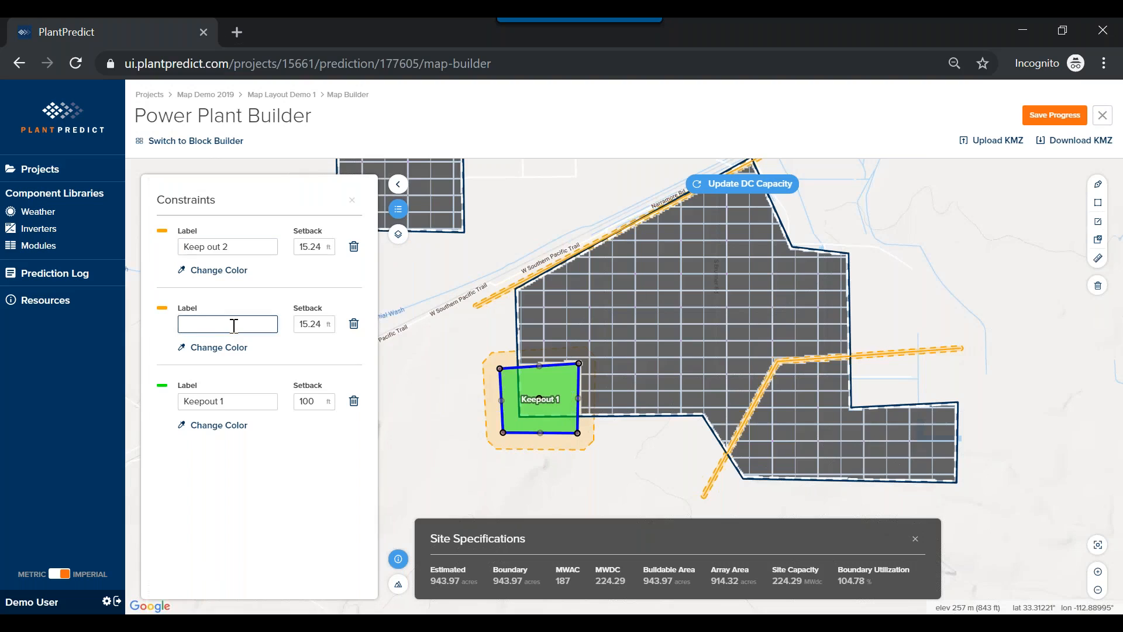
text(Keep out 1)
click(280, 535)
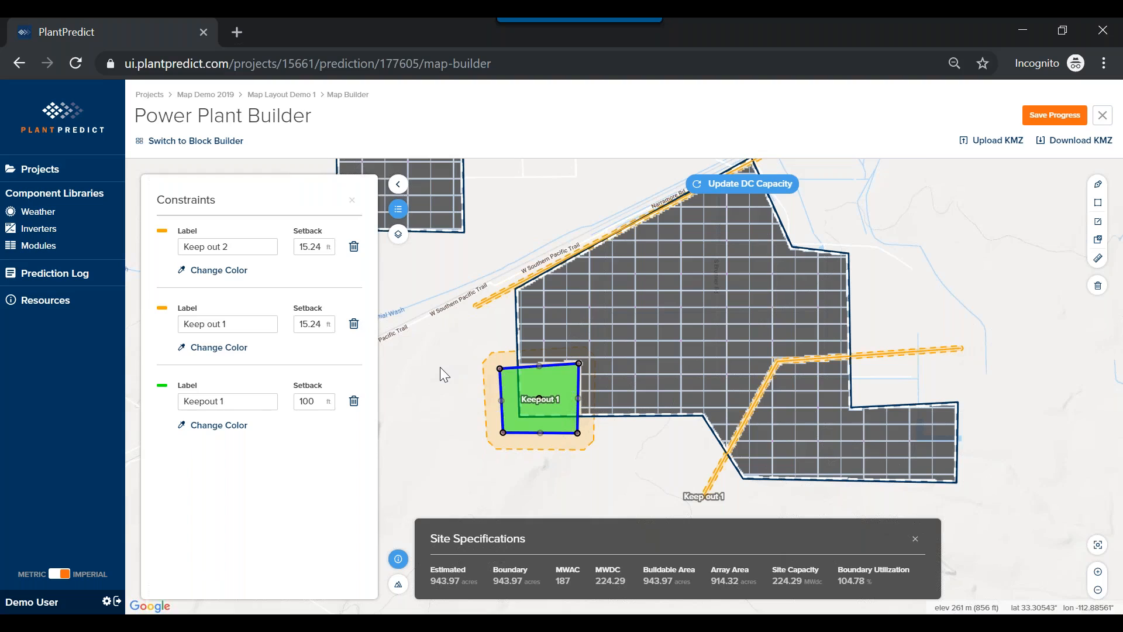
click(351, 201)
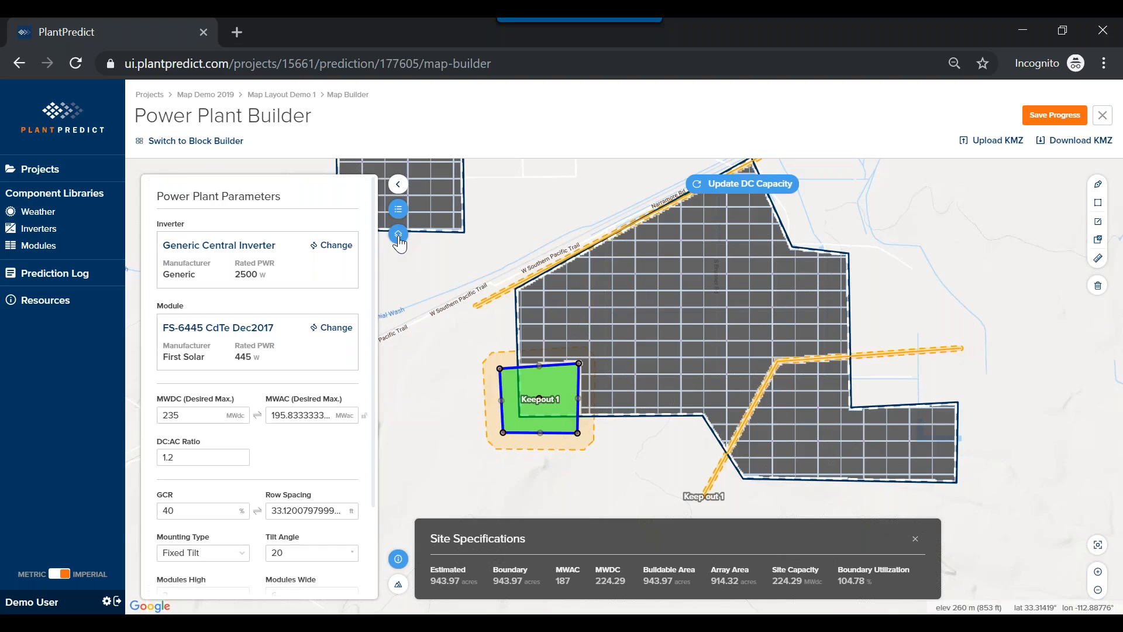
- Open the map overlays, then hide and restore the DC Flood overlay to compare the map with and without arrays
click(398, 235)
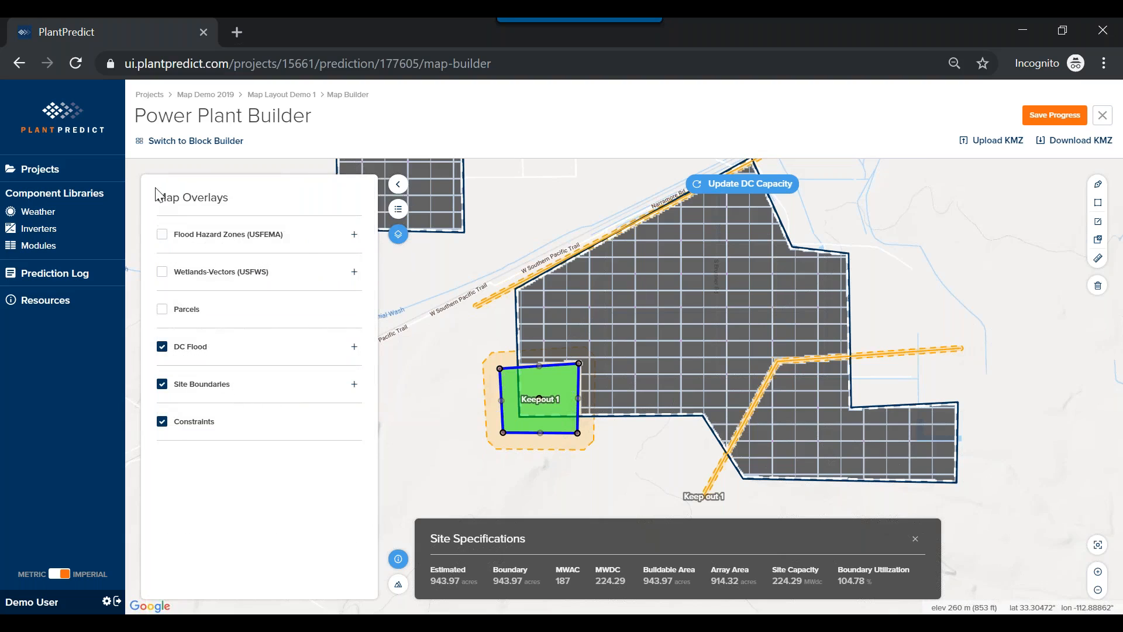
click(162, 348)
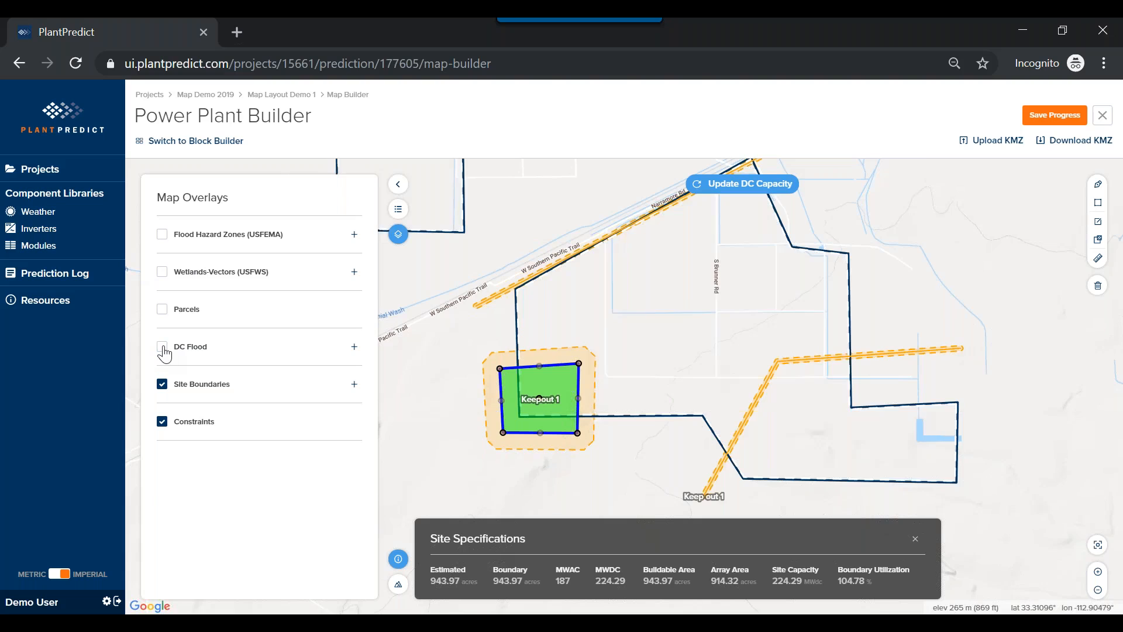
click(162, 347)
click(162, 347)
click(163, 348)
- Hide and restore the Site Boundaries and Constraints overlays to inspect the array layout without them
click(164, 388)
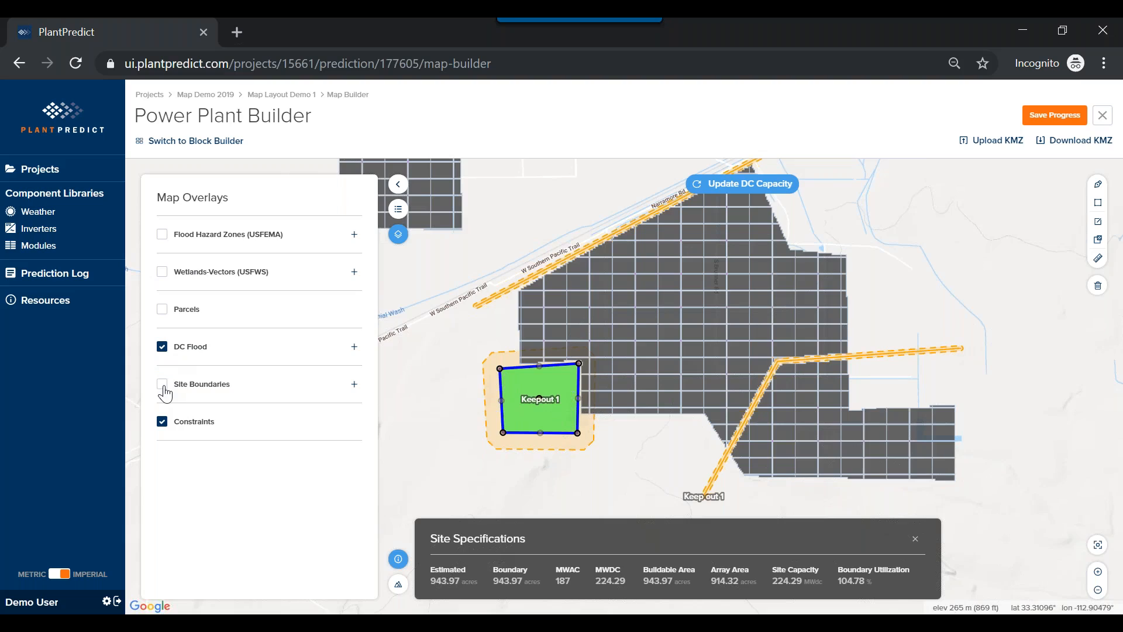
click(162, 385)
click(163, 422)
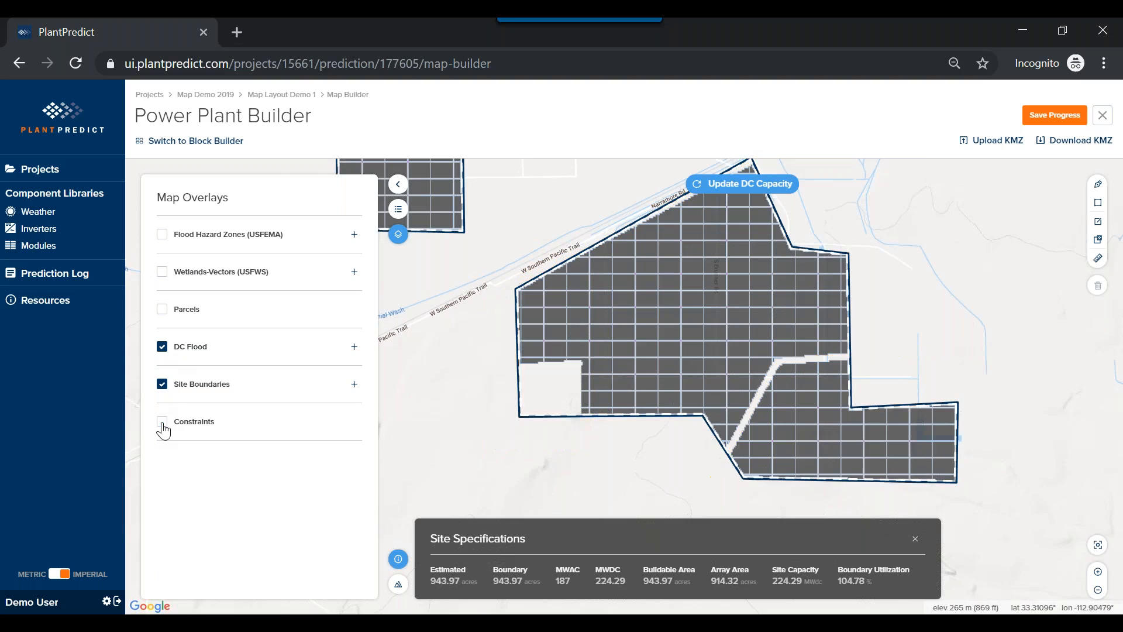
click(163, 386)
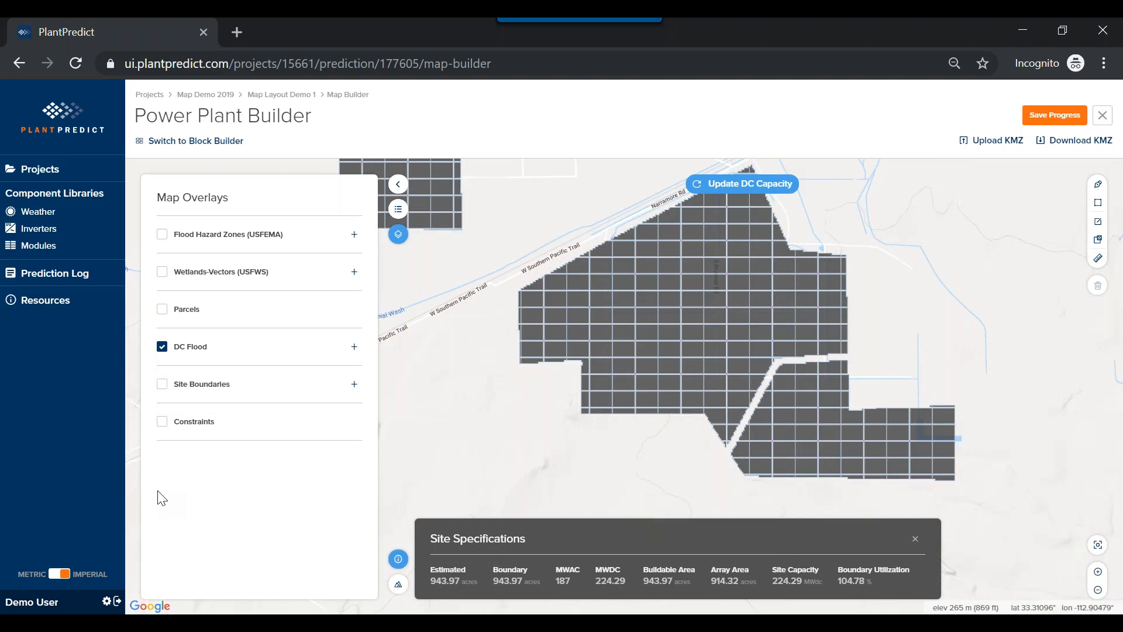
click(163, 386)
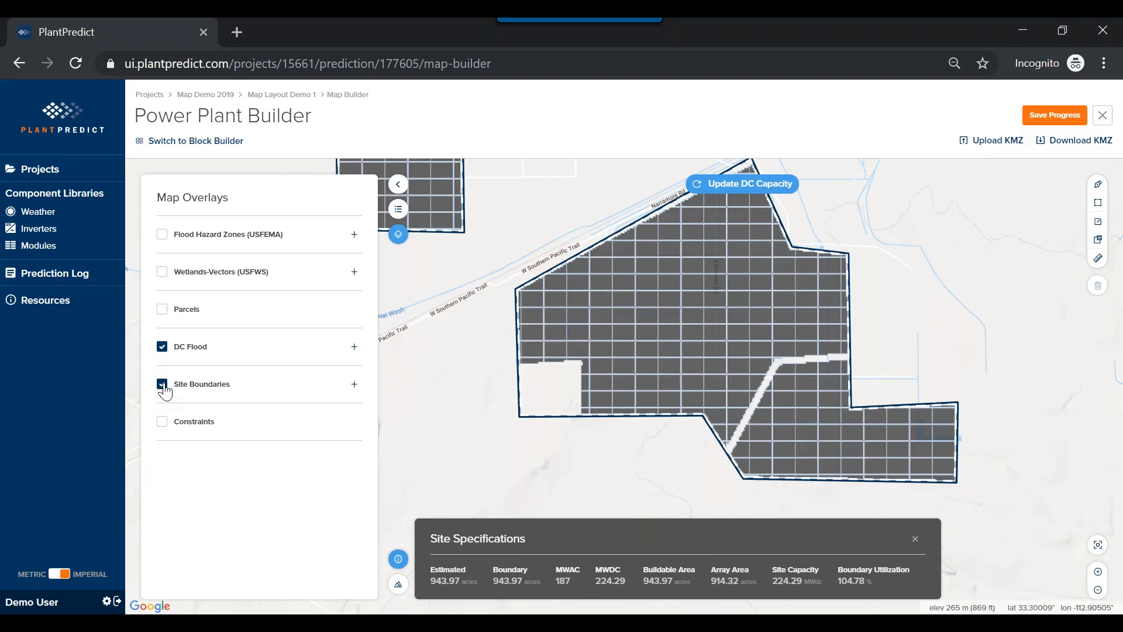
click(162, 422)
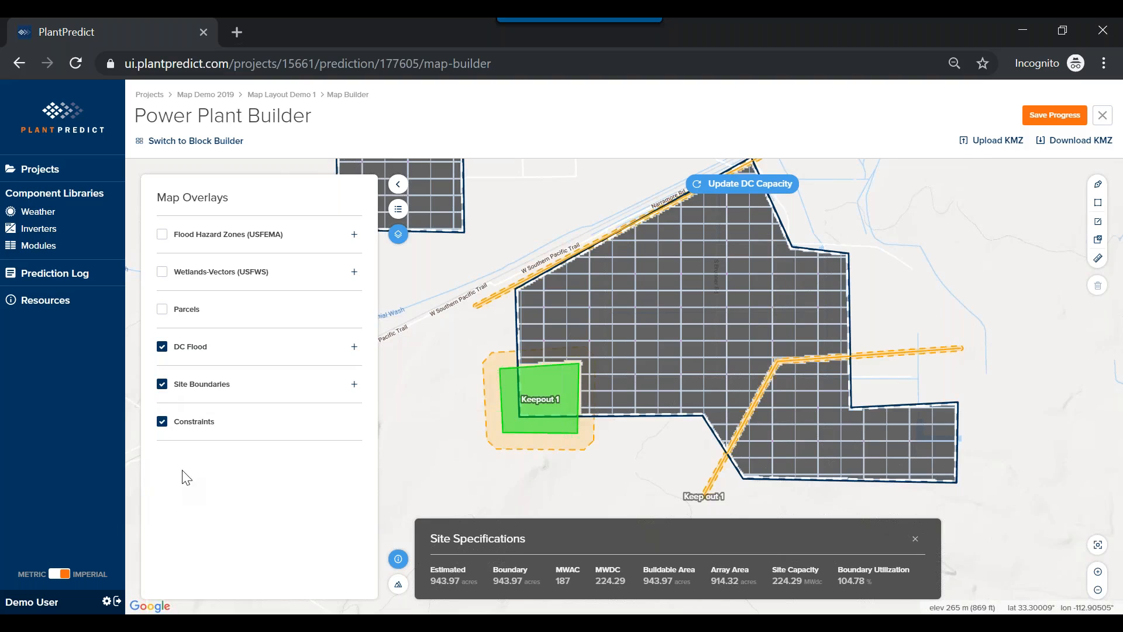
click(163, 423)
click(162, 422)
- Show the Wetlands-Vectors (USFWS) overlay and check its legend of wetland types
click(163, 273)
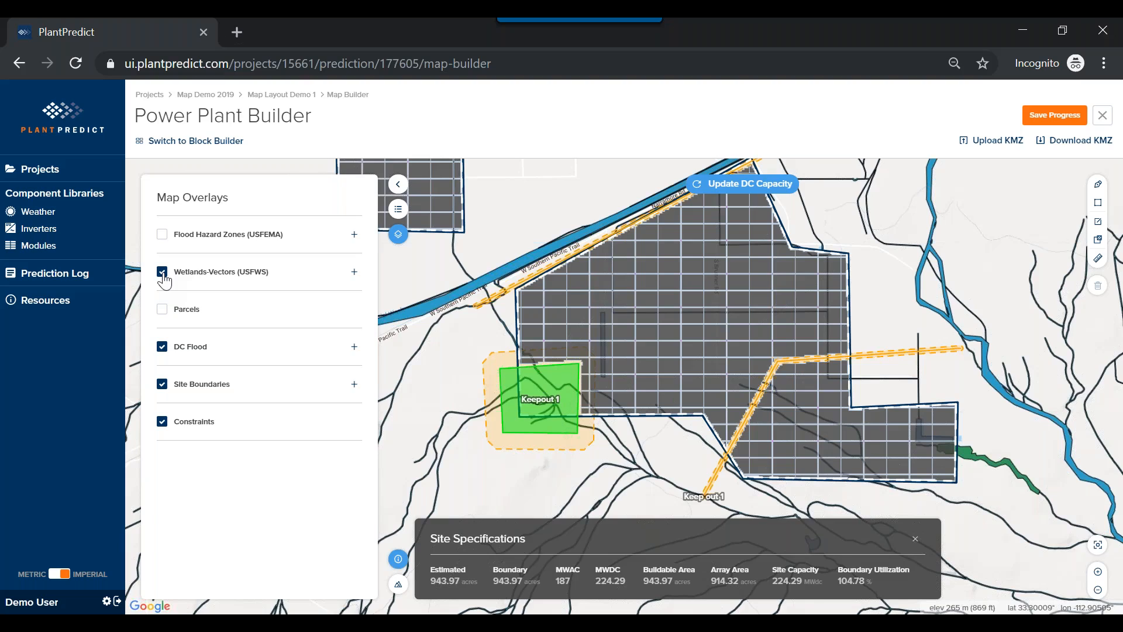
click(354, 273)
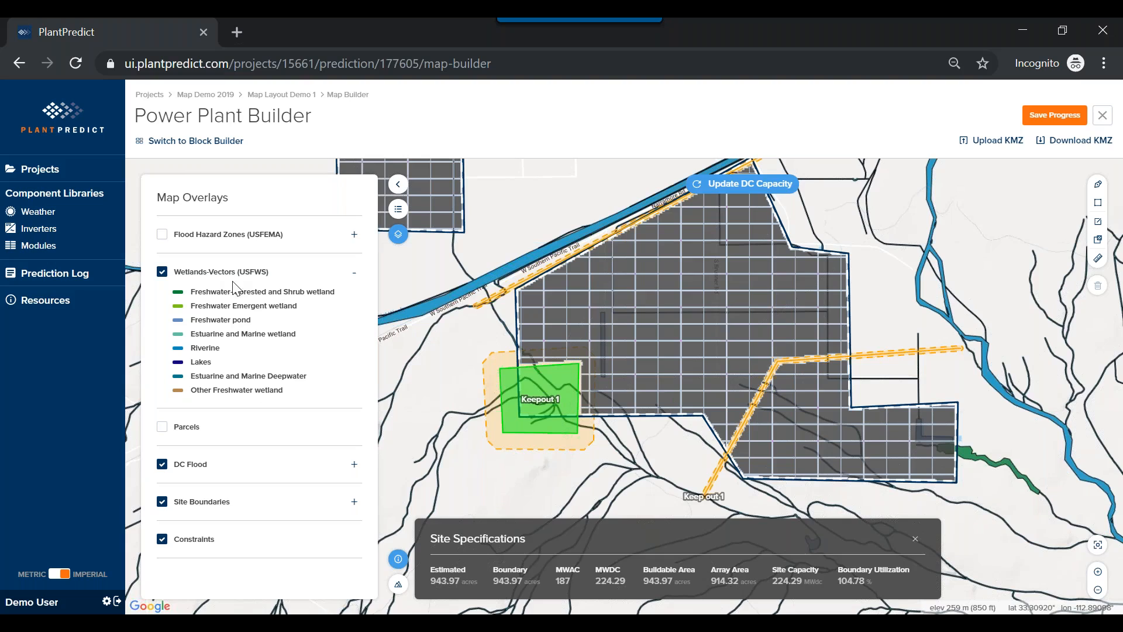
click(354, 276)
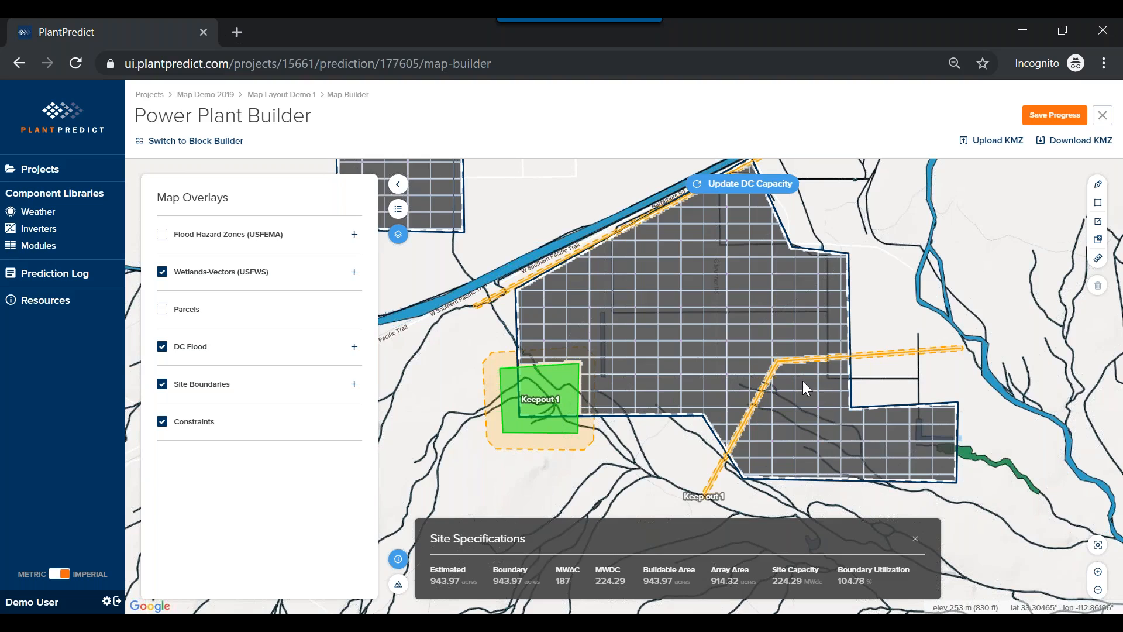
- Create constraints from all wetland features with a 50 ft setback and update the DC capacity
click(511, 272)
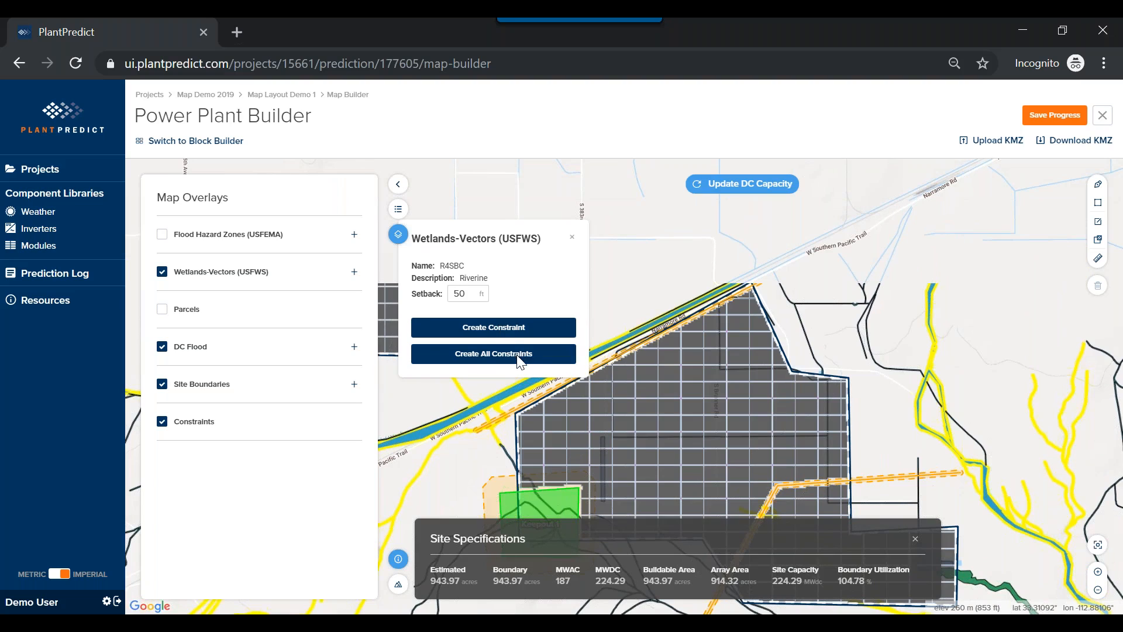
click(503, 363)
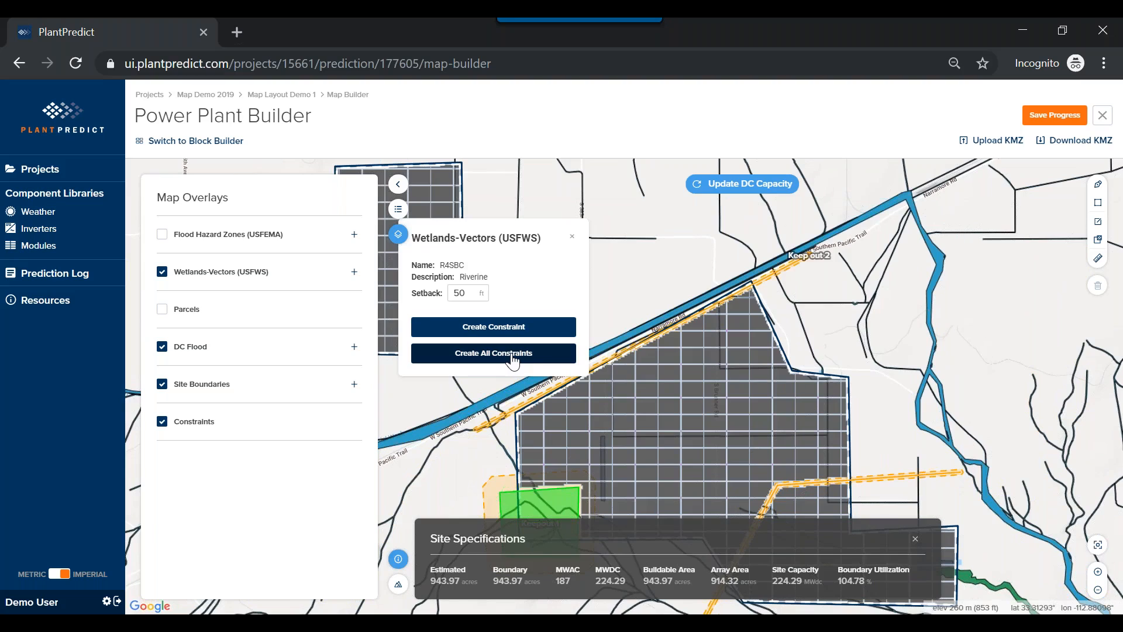
click(512, 360)
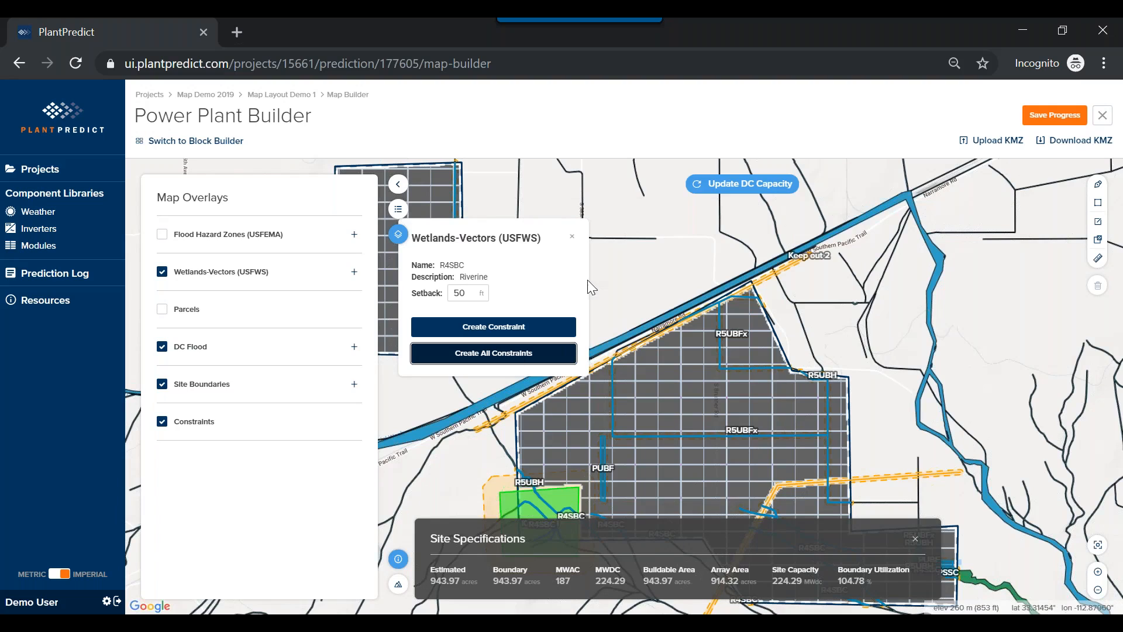
click(590, 225)
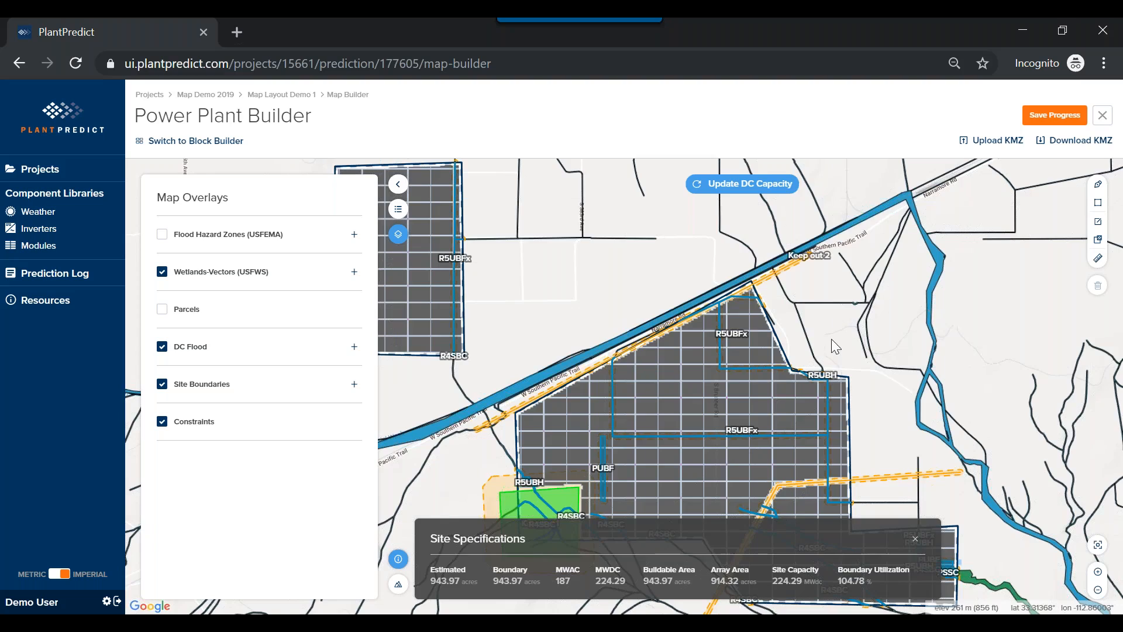
drag(830, 338, 836, 263)
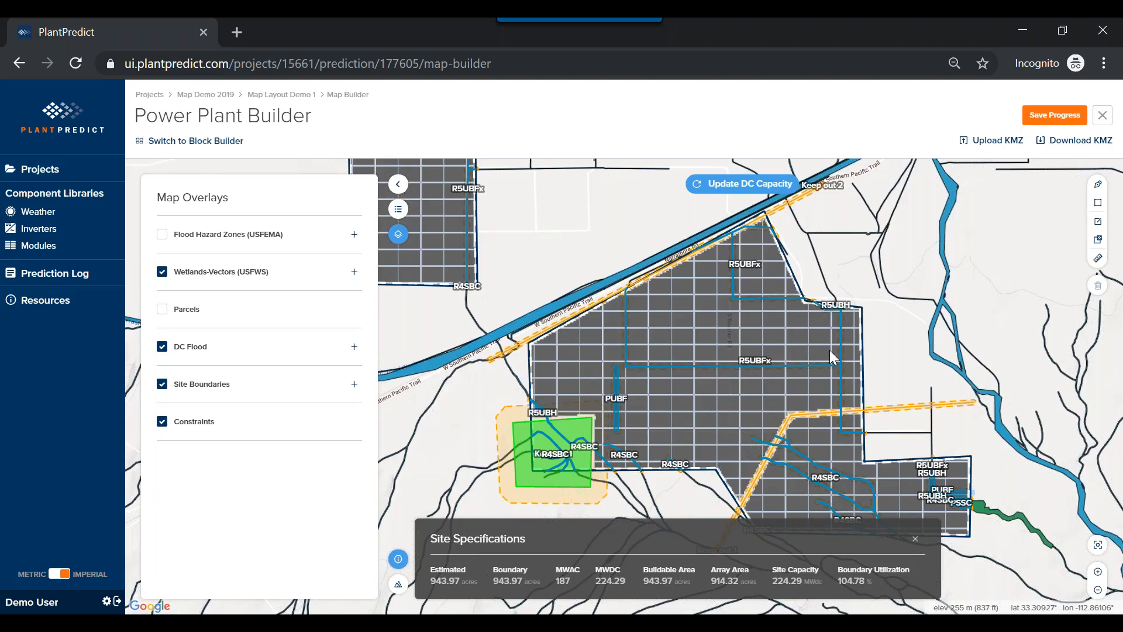
click(778, 186)
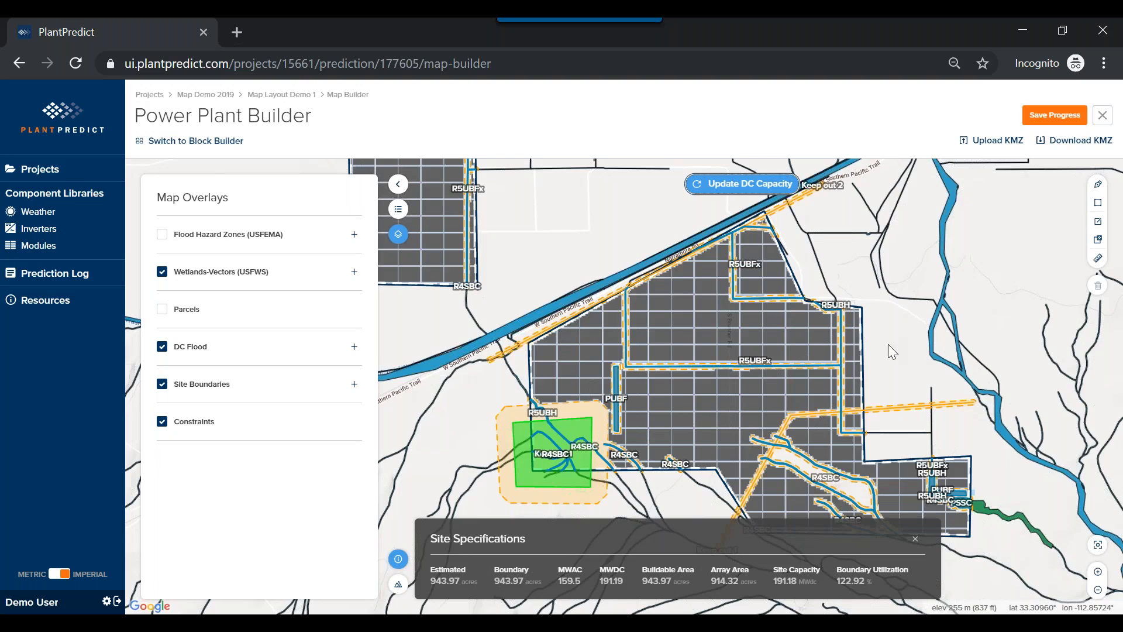
- Hide the Constraints, Site Boundaries and Wetlands-Vectors overlays so only the DC Flood arrays are shown
drag(888, 344, 914, 302)
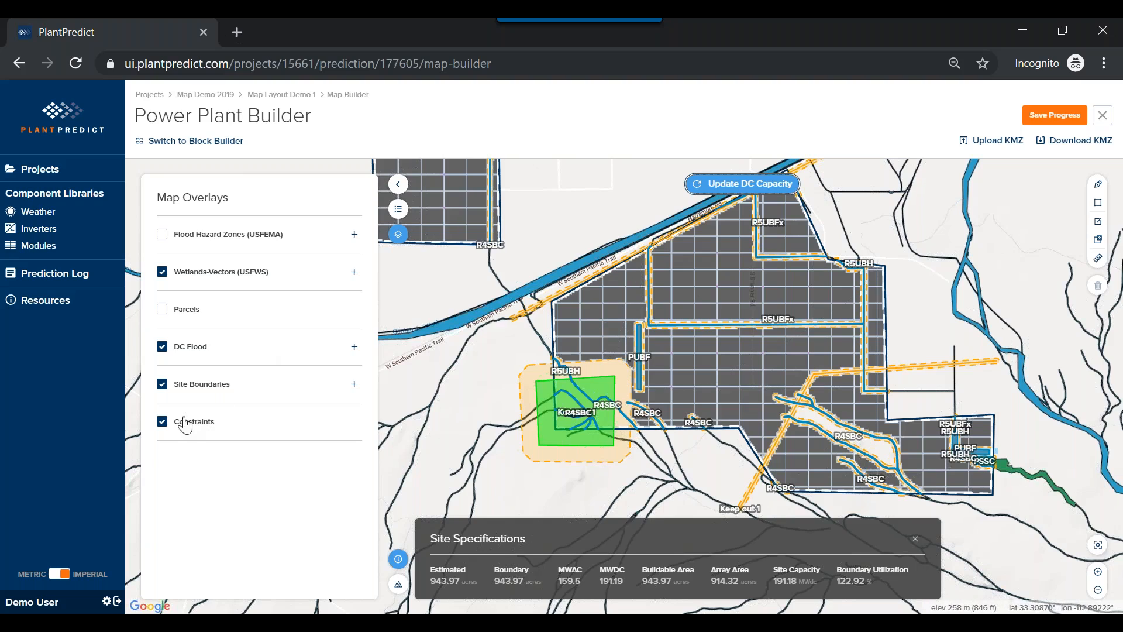
click(162, 421)
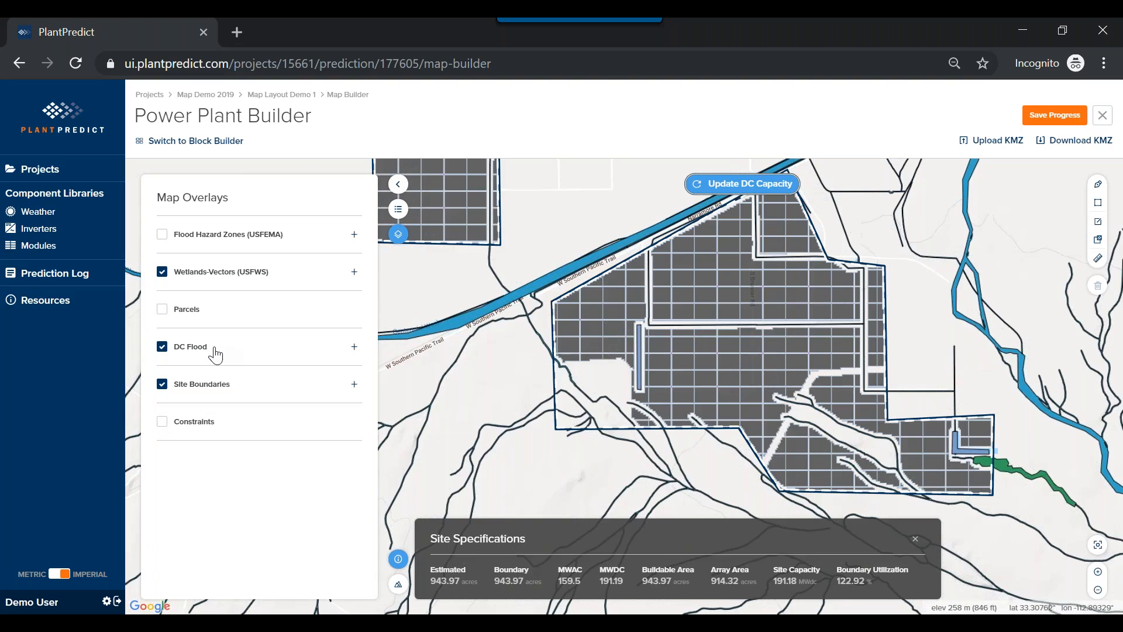
click(162, 386)
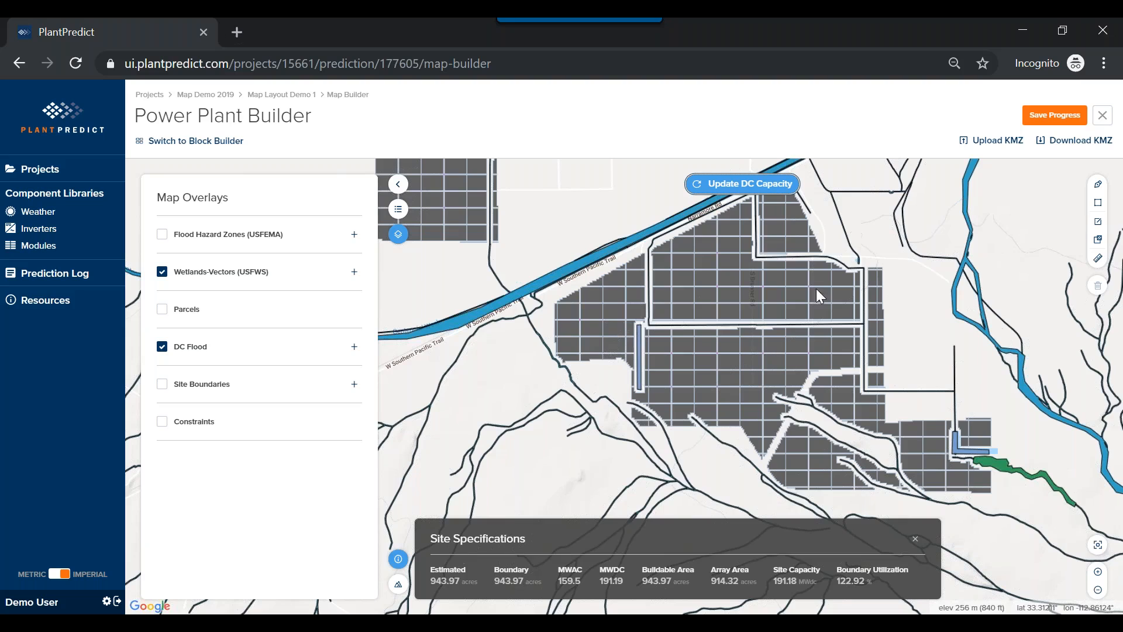
drag(535, 377, 585, 391)
click(162, 271)
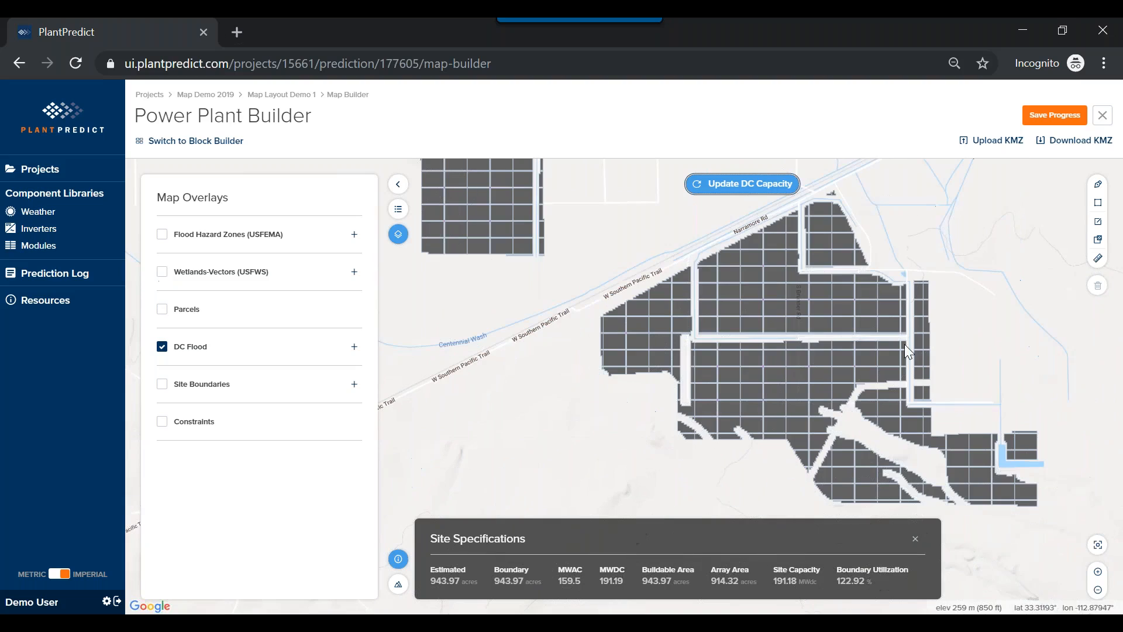
drag(1037, 303, 1027, 300)
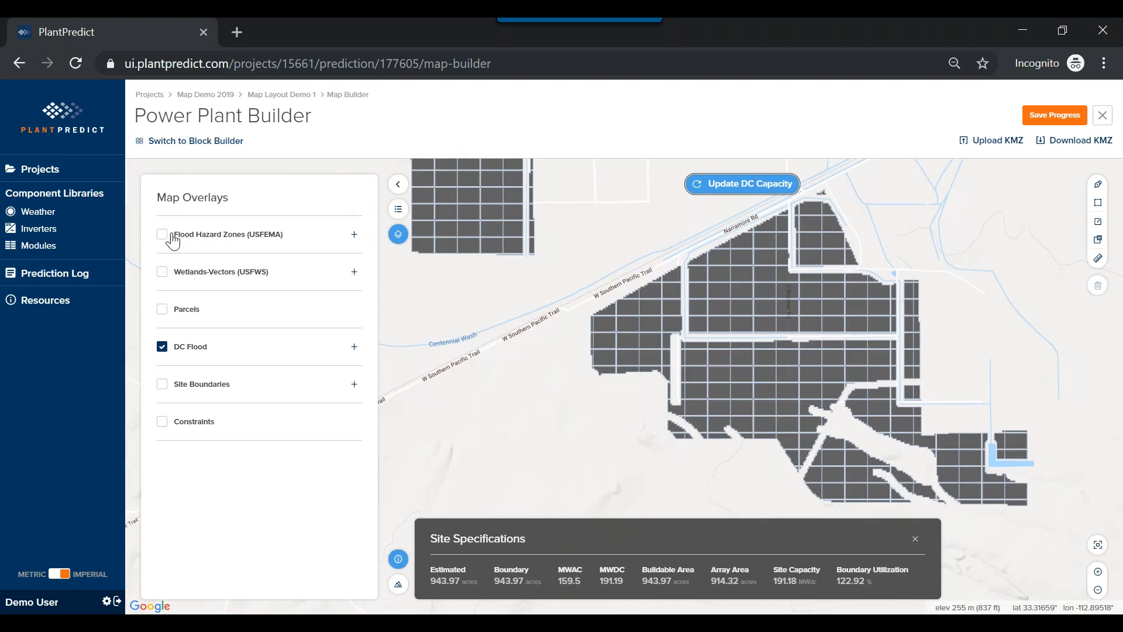
- Show the Flood Hazard Zones (USFEMA) overlay, compare its zones around the arrays with the legend, and hide it again
click(355, 234)
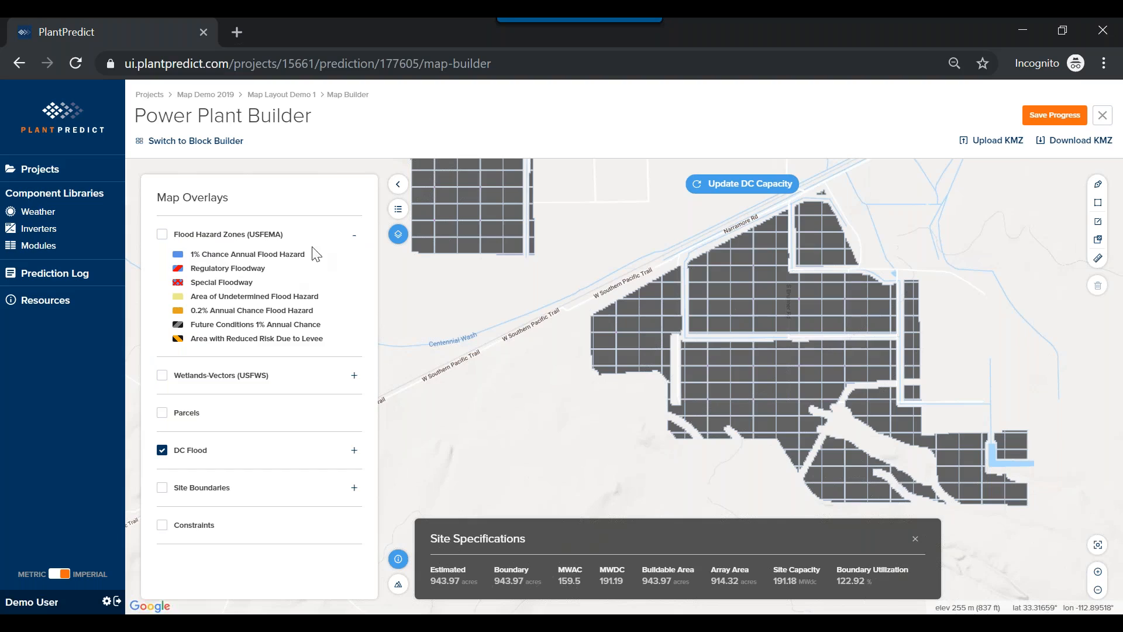
click(355, 235)
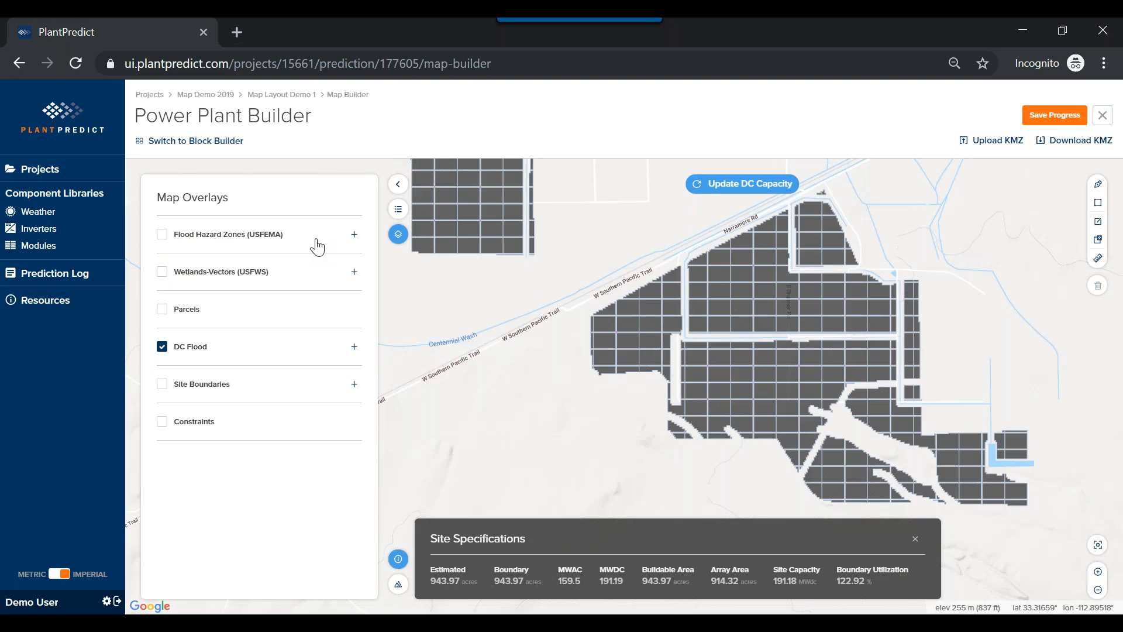
click(163, 236)
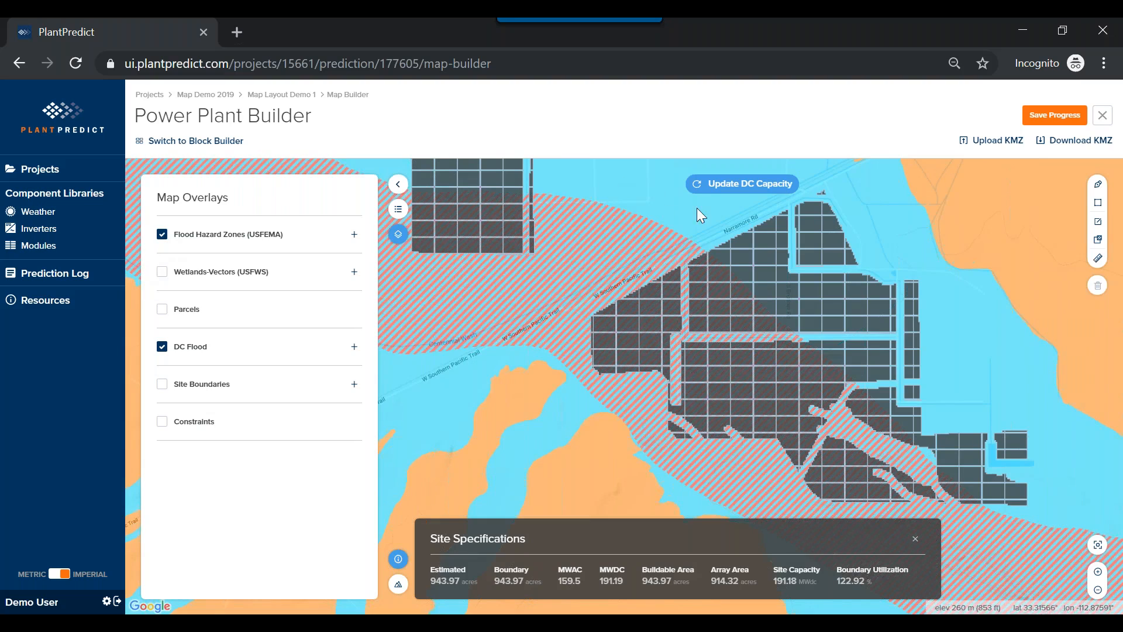
click(355, 235)
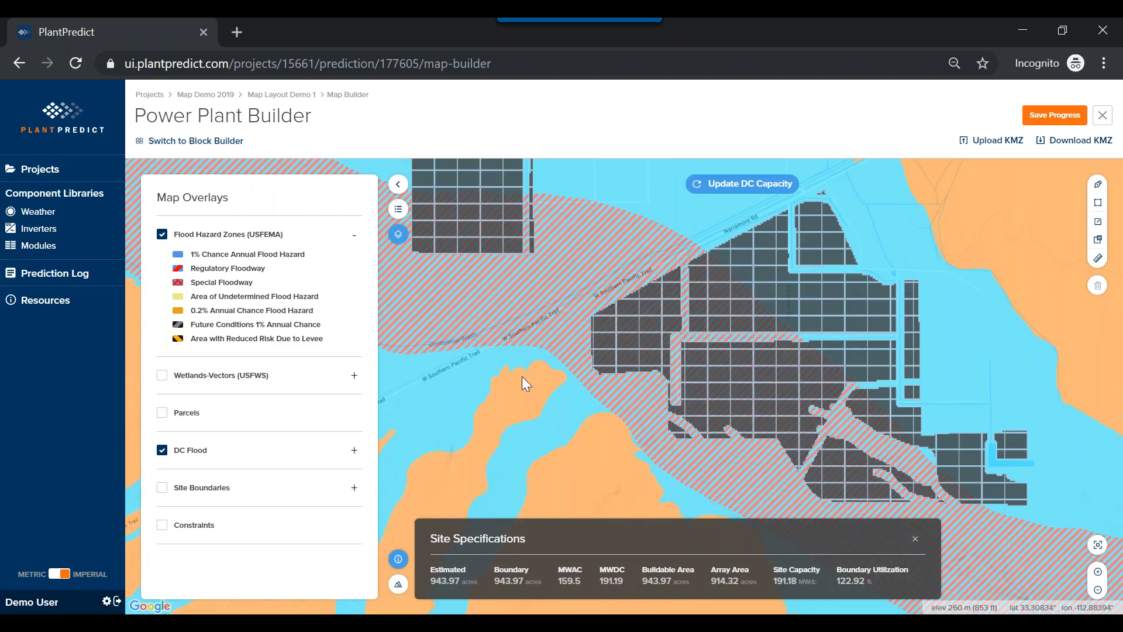
click(353, 235)
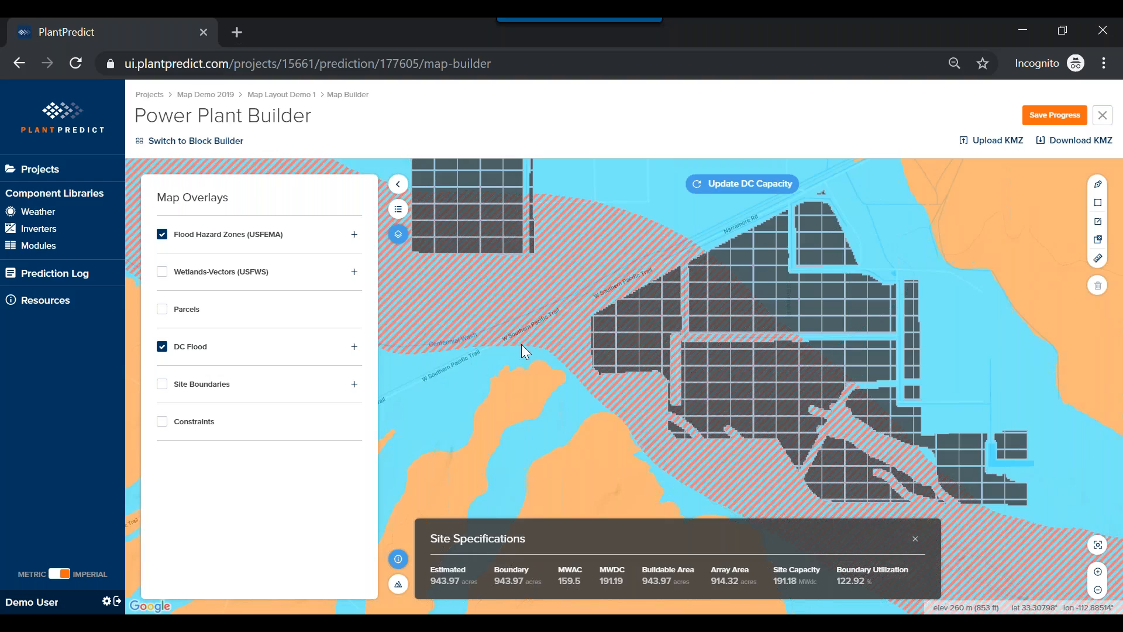
click(162, 235)
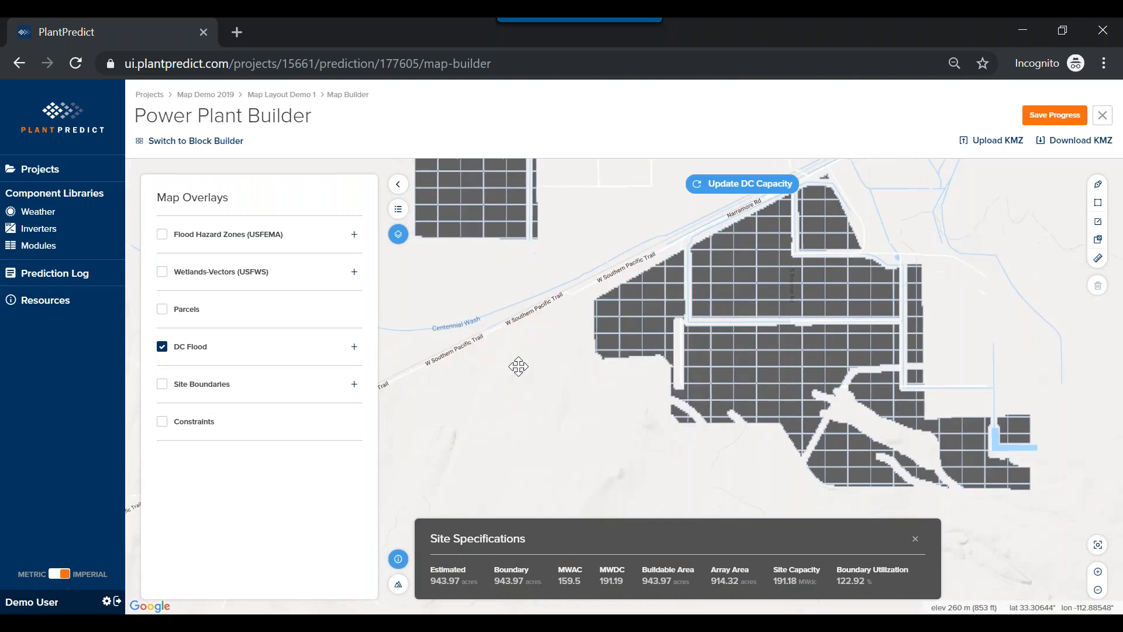
- Show the Parcels overlay and create a site boundary from the Arizona Public Service Company parcel east of the arrays
scroll(515, 374, down, 2)
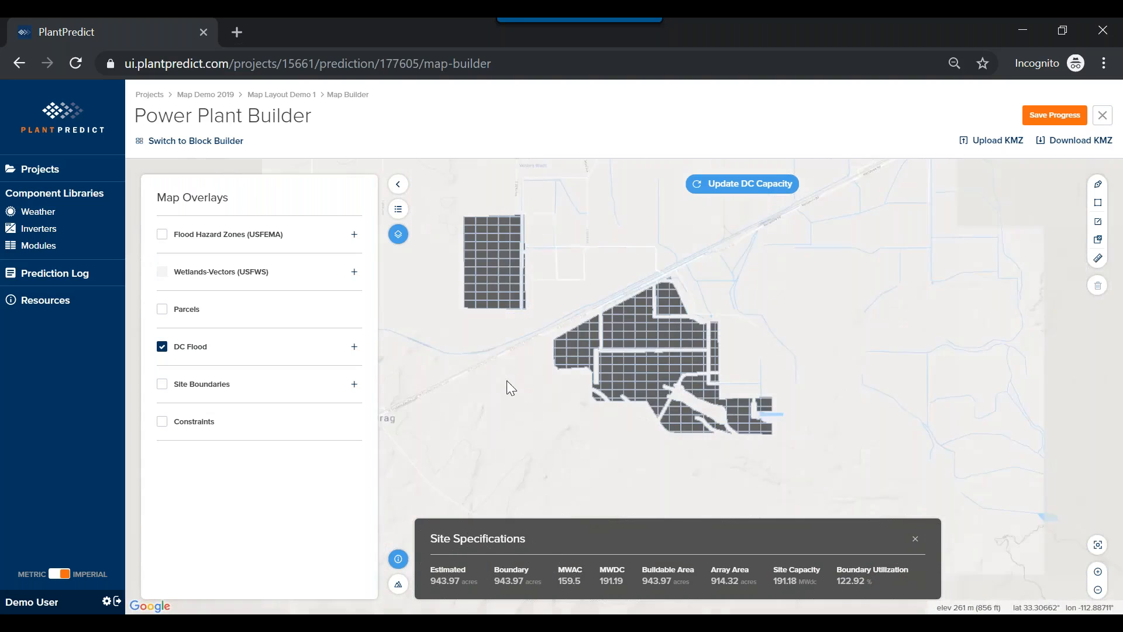
drag(520, 374, 544, 365)
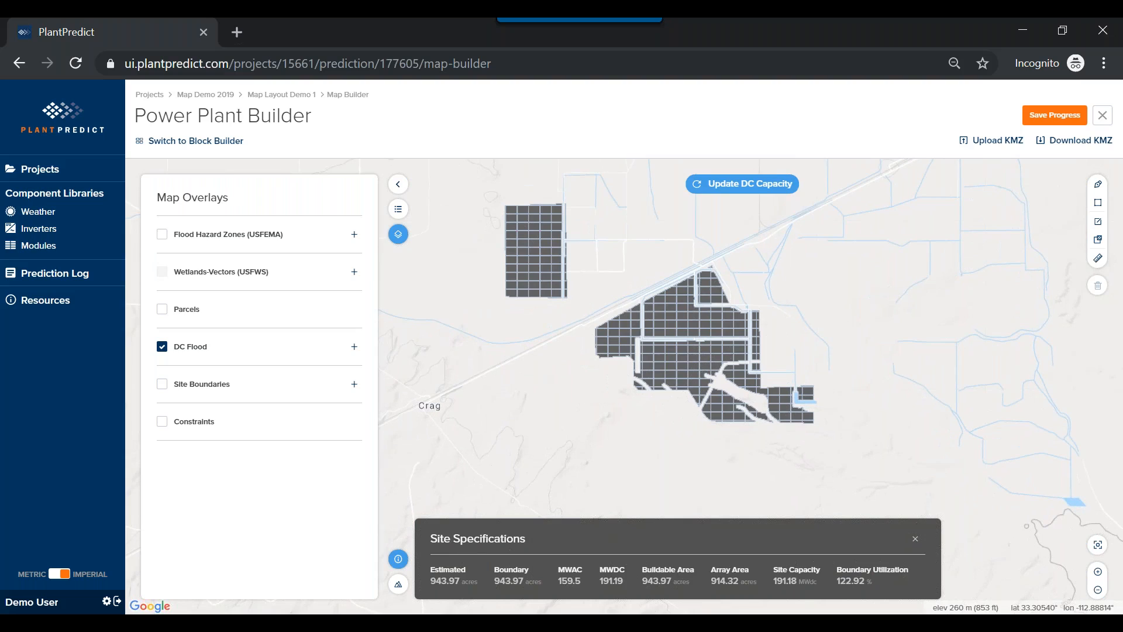
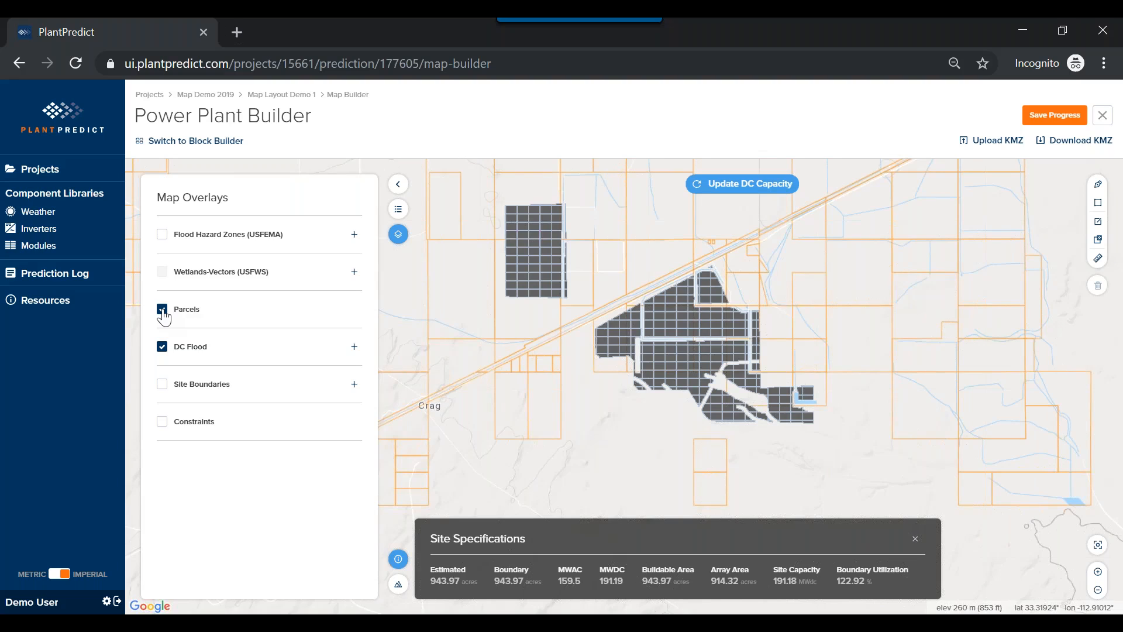
click(398, 184)
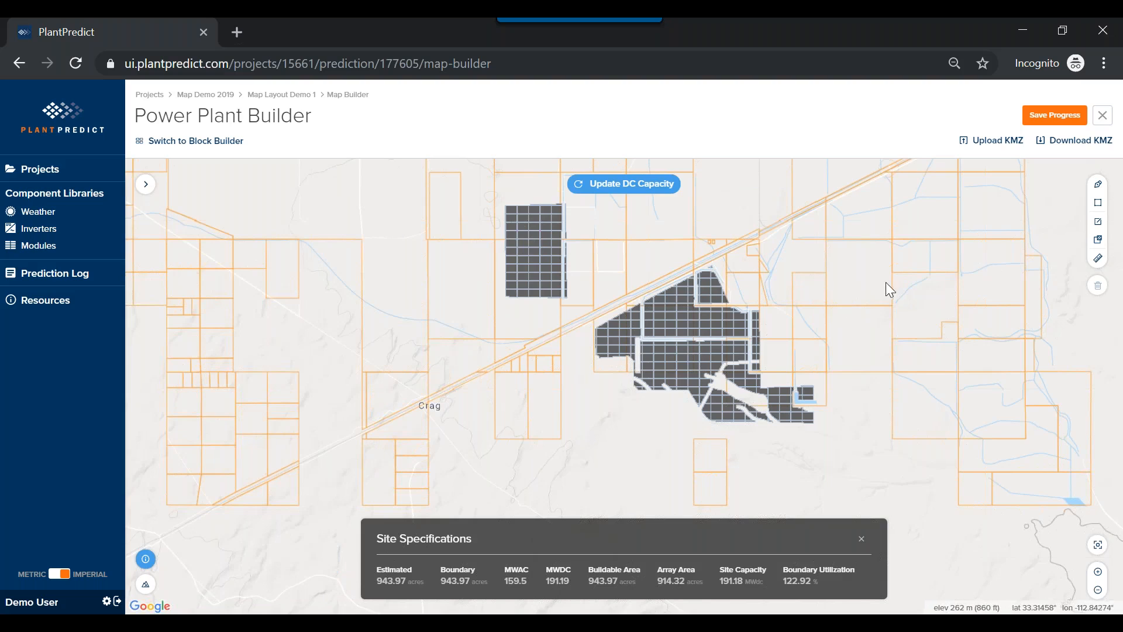
click(852, 272)
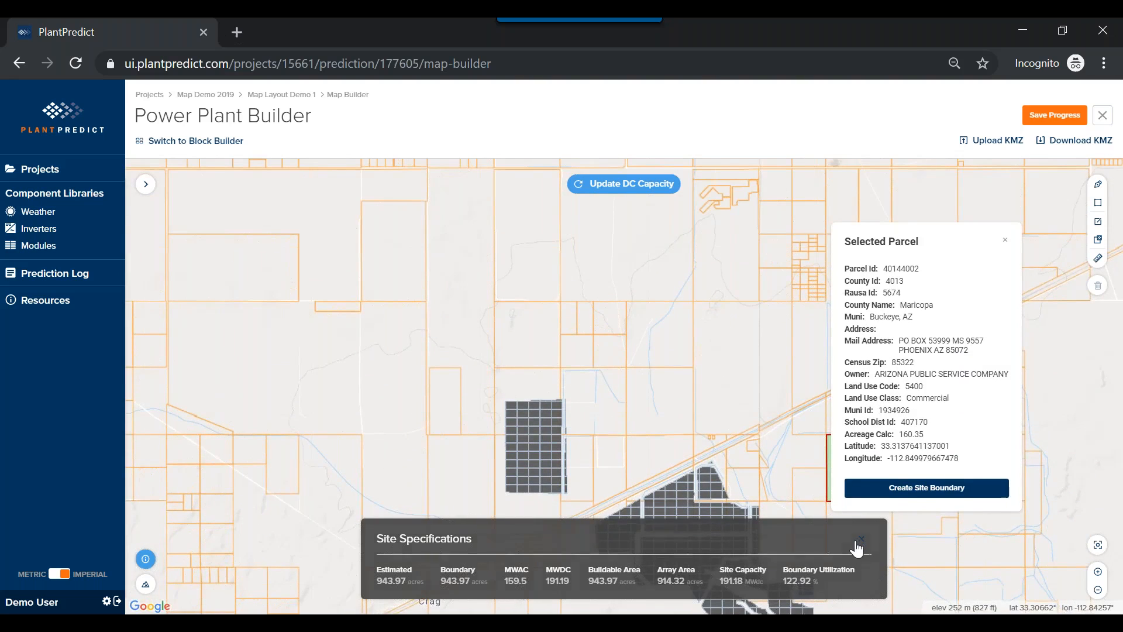
click(860, 540)
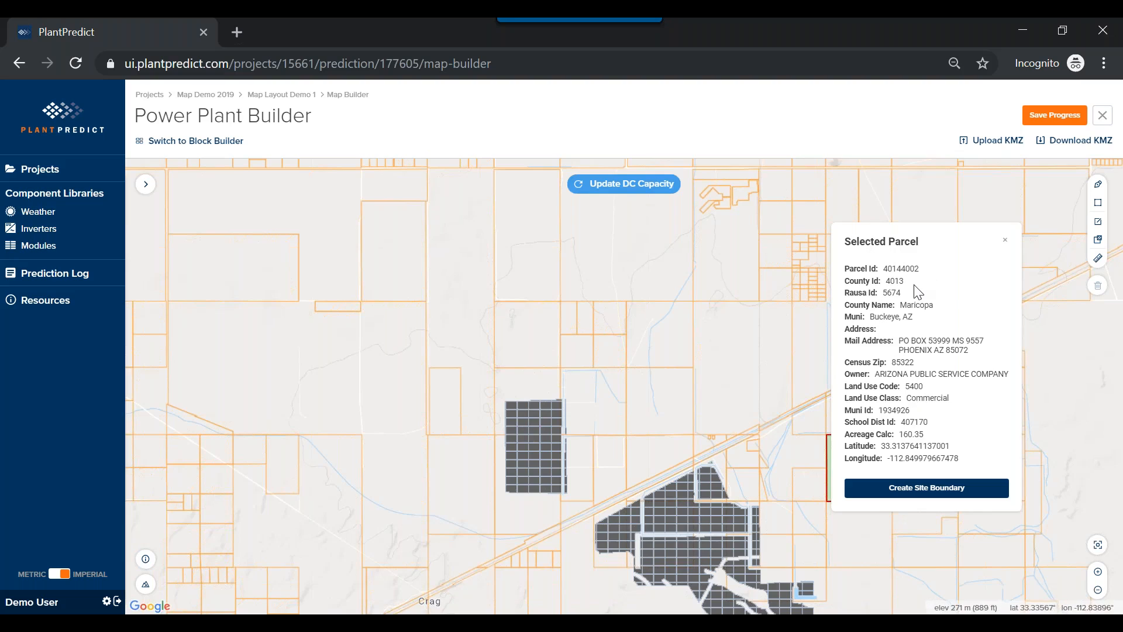
click(954, 490)
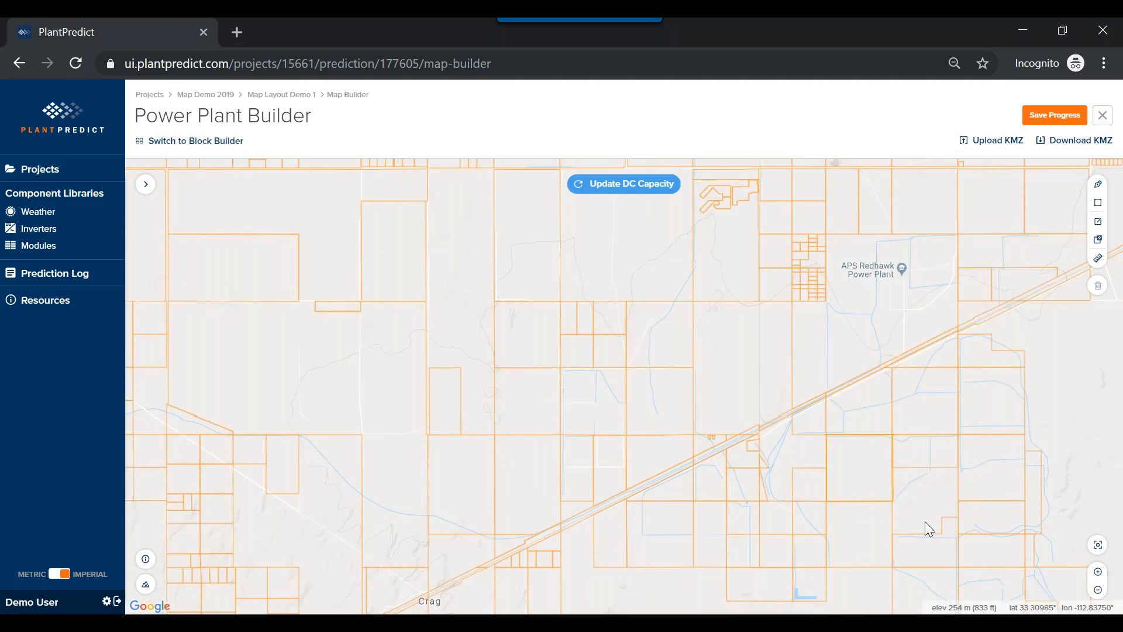
- Create another site boundary from the square parcel directly south of the one just used
drag(916, 505, 913, 332)
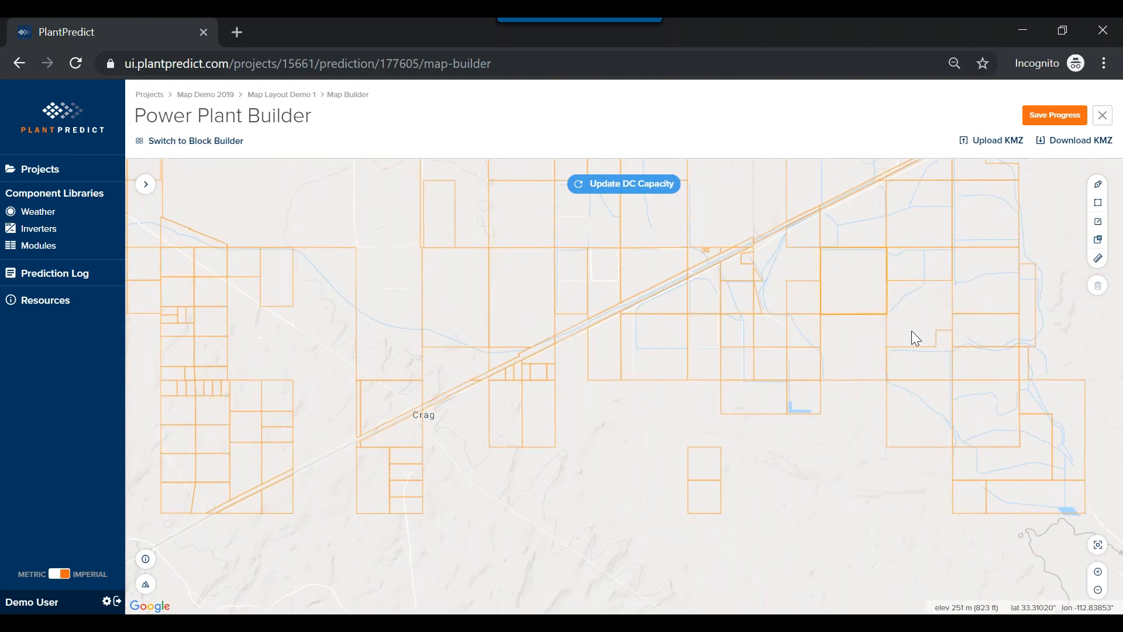
drag(879, 421, 765, 442)
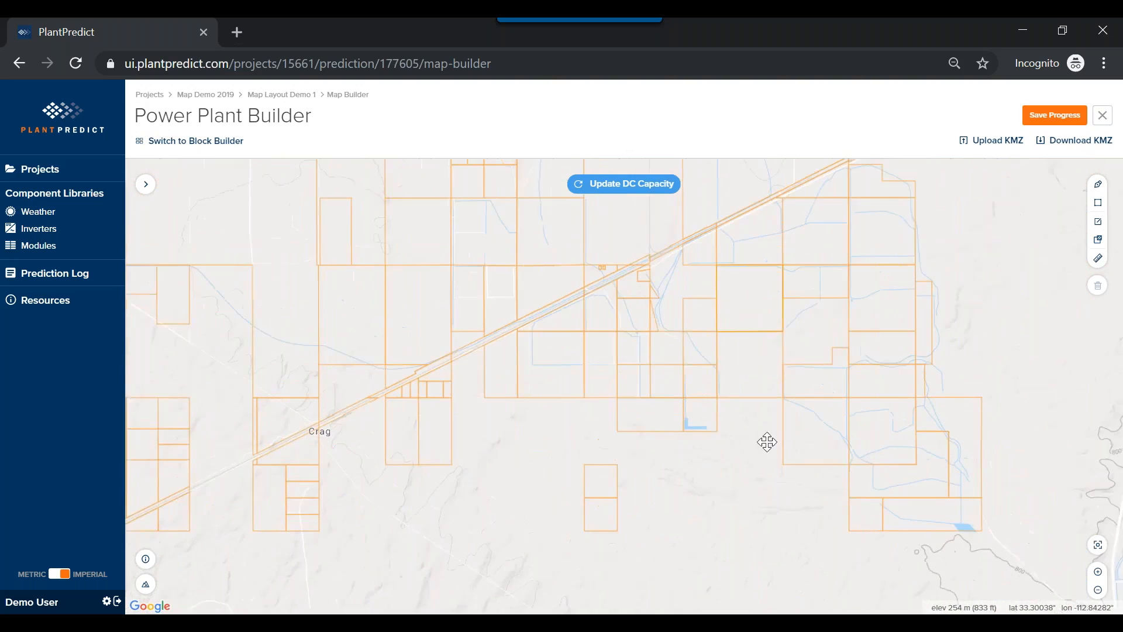
click(726, 360)
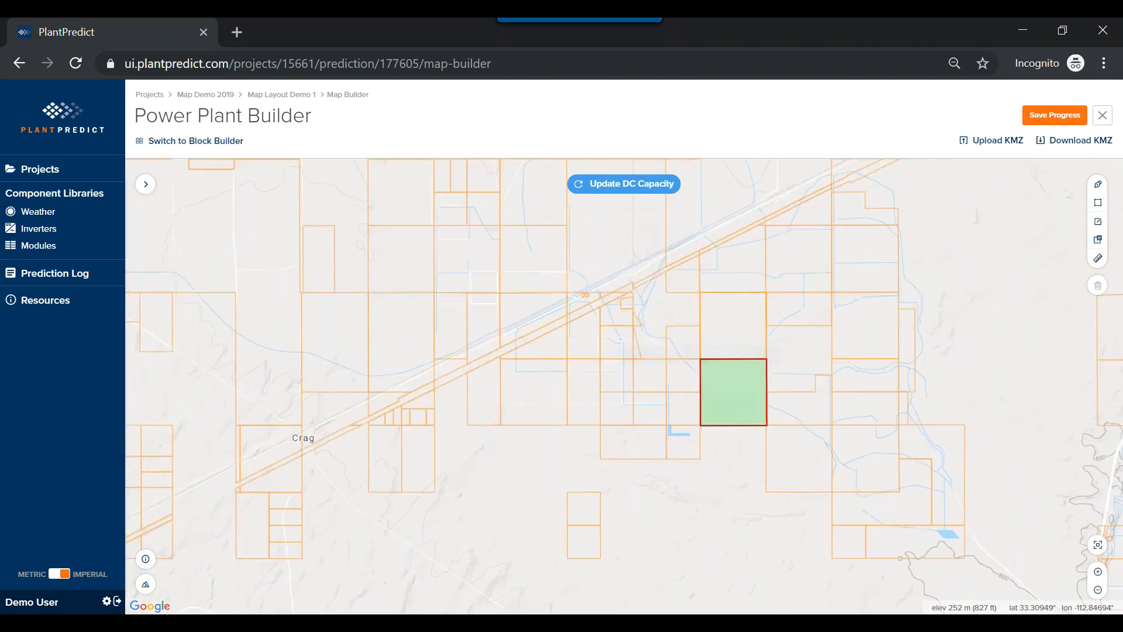
click(746, 495)
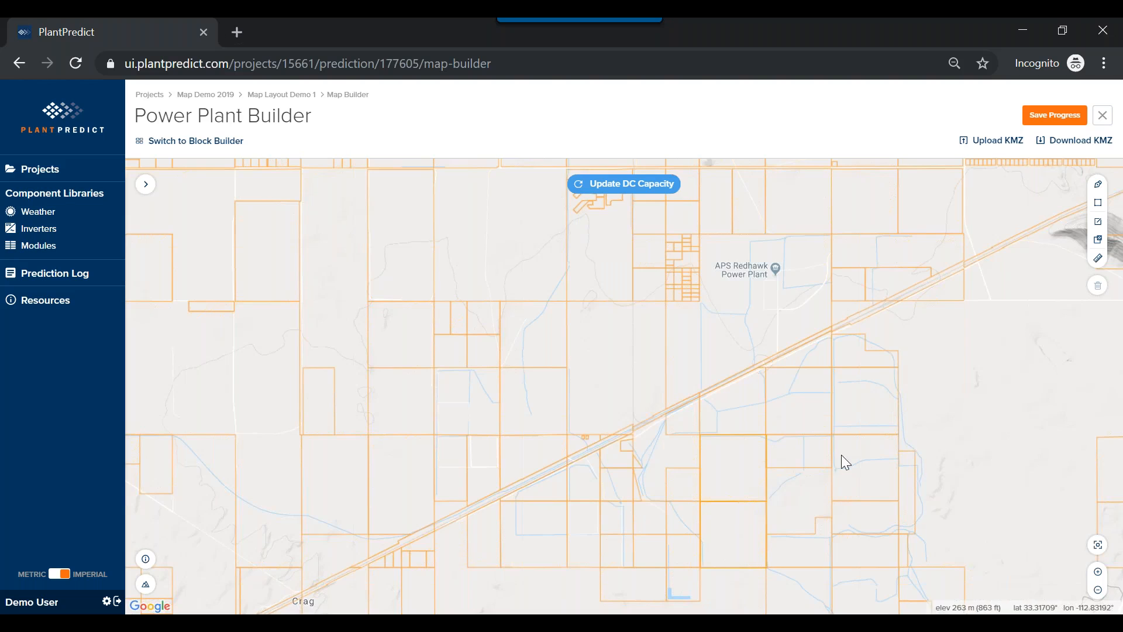
- Show the Site Boundaries and Constraints overlays again and update the DC capacity for the added parcels
drag(840, 462, 871, 331)
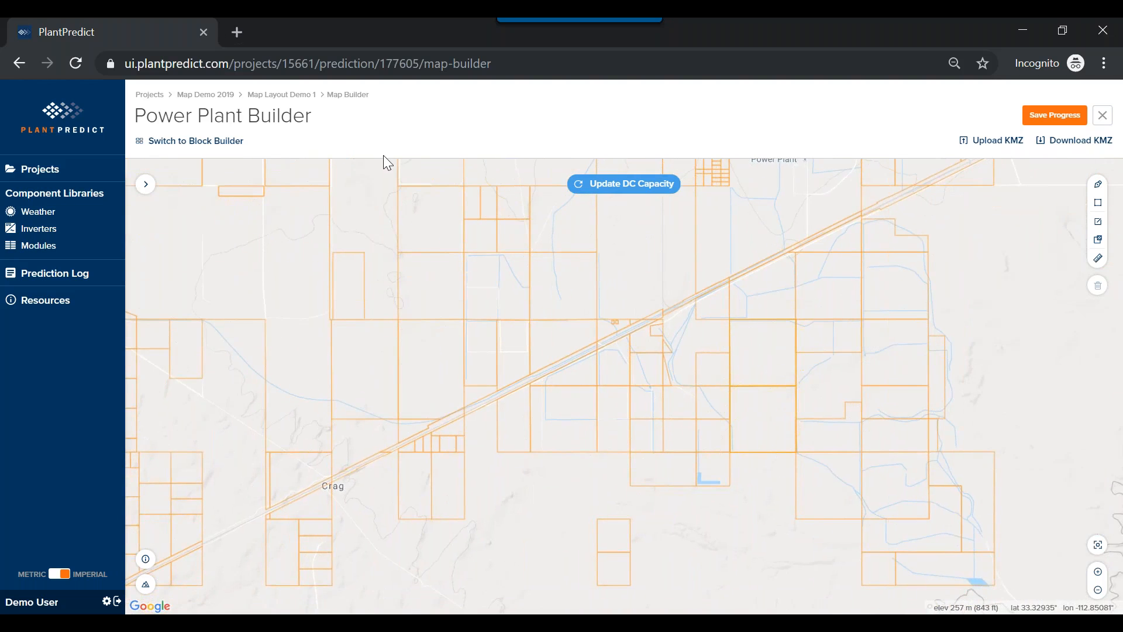
click(146, 184)
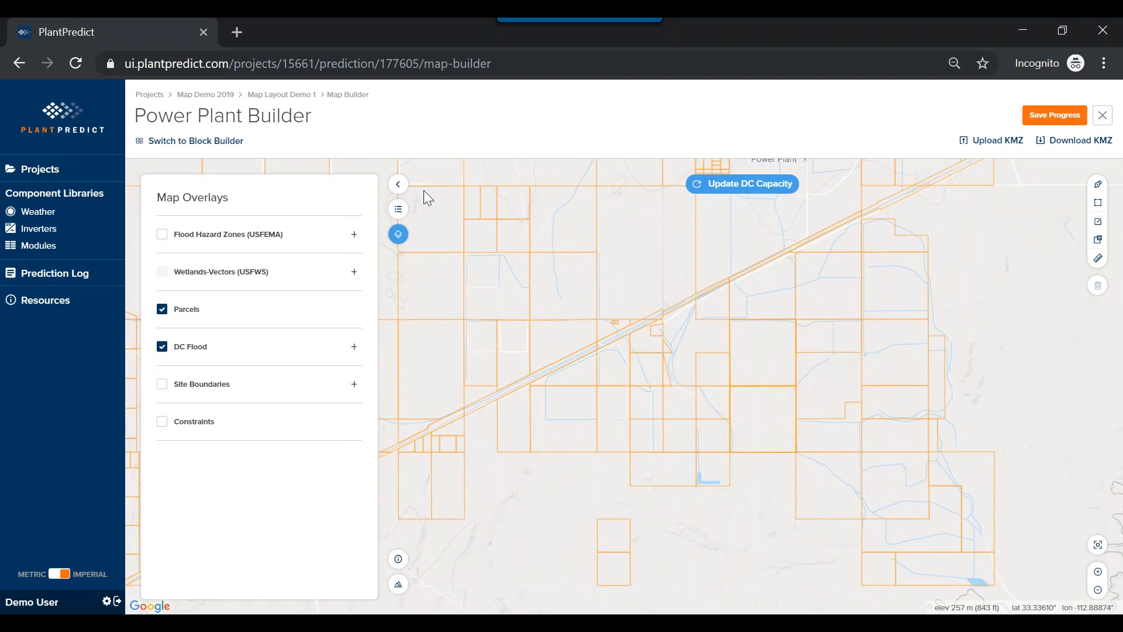
click(163, 386)
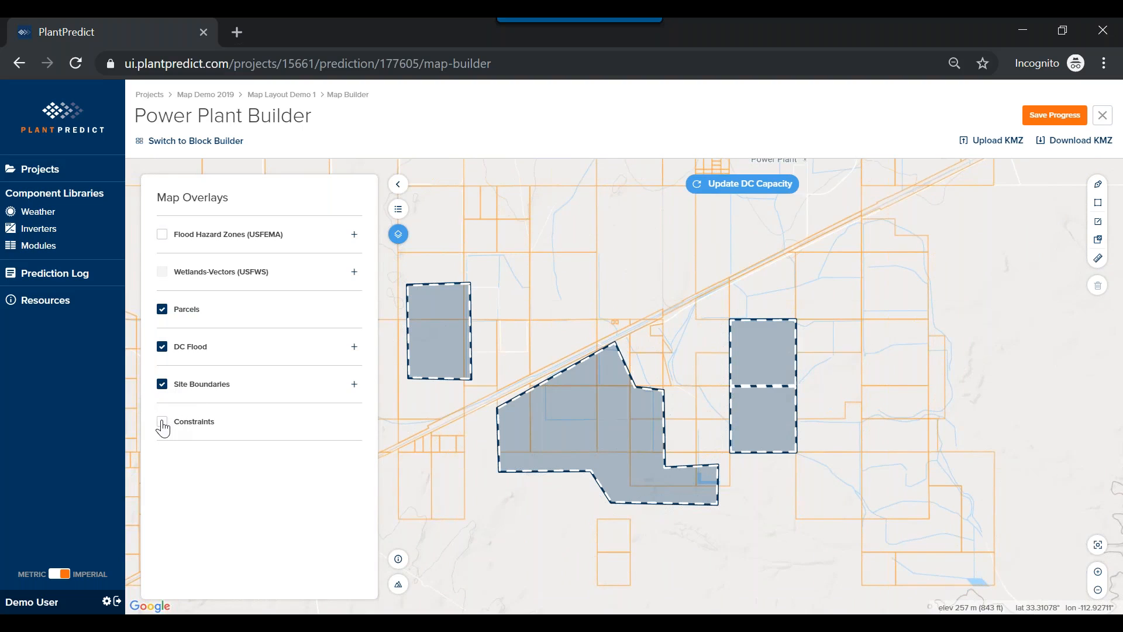
drag(819, 281, 876, 281)
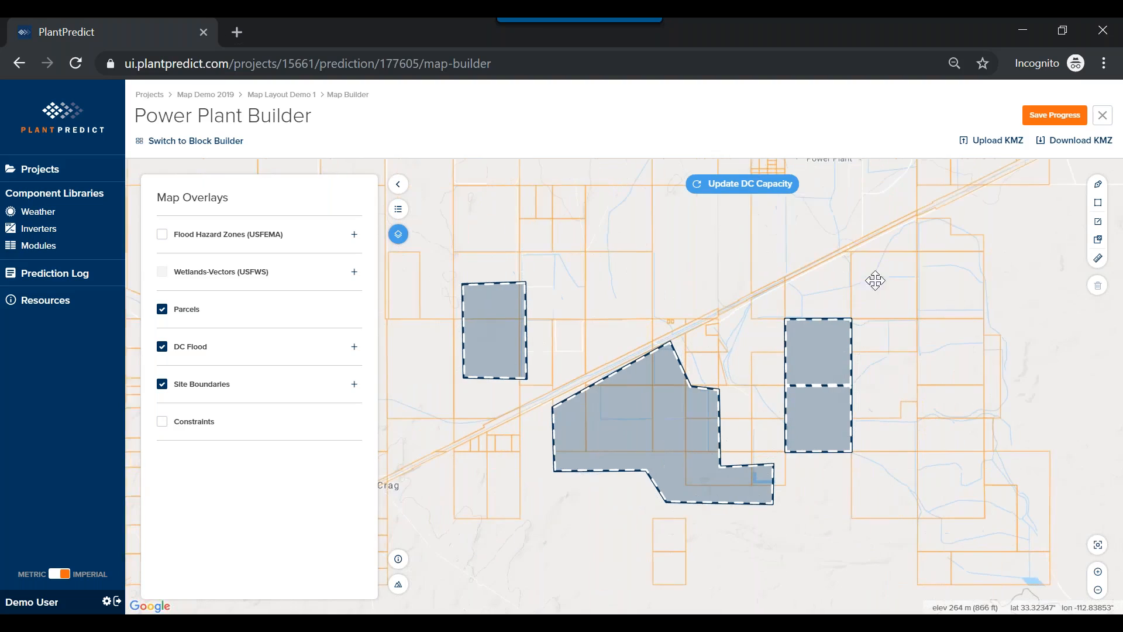
click(756, 188)
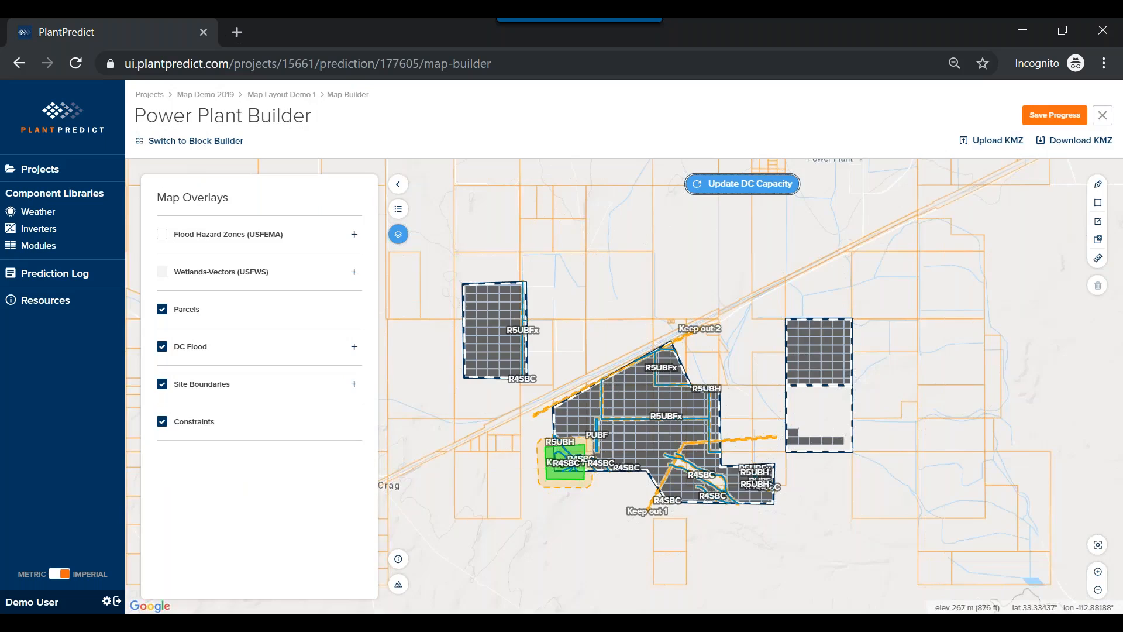
- Check the desired maximum MWDC in the power plant parameters against the updated array layout
drag(659, 270, 688, 235)
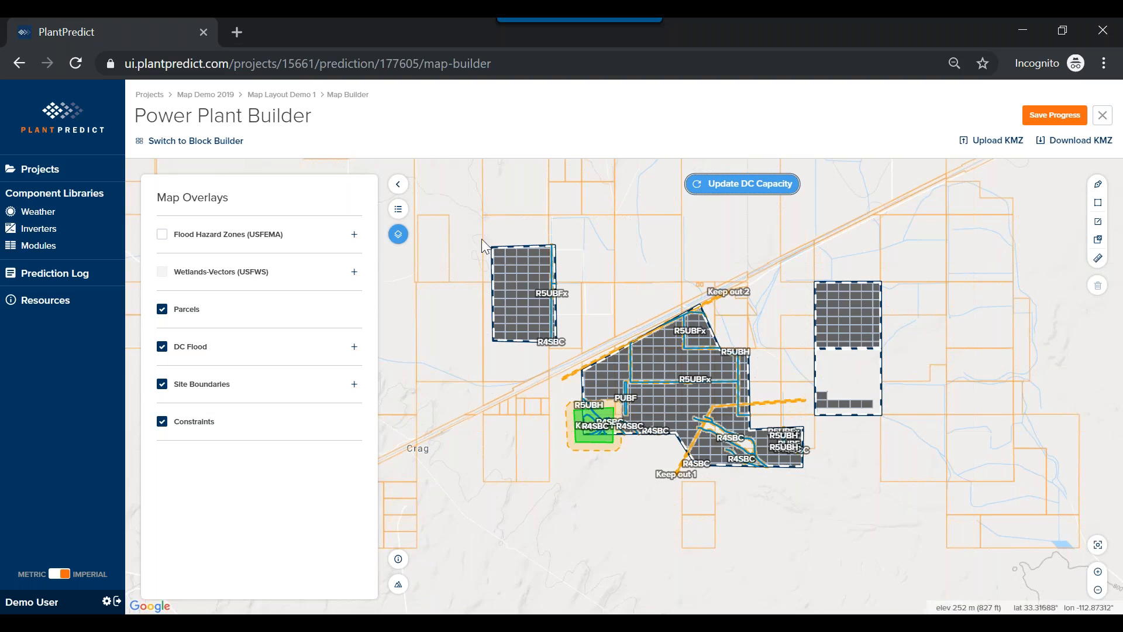
click(398, 209)
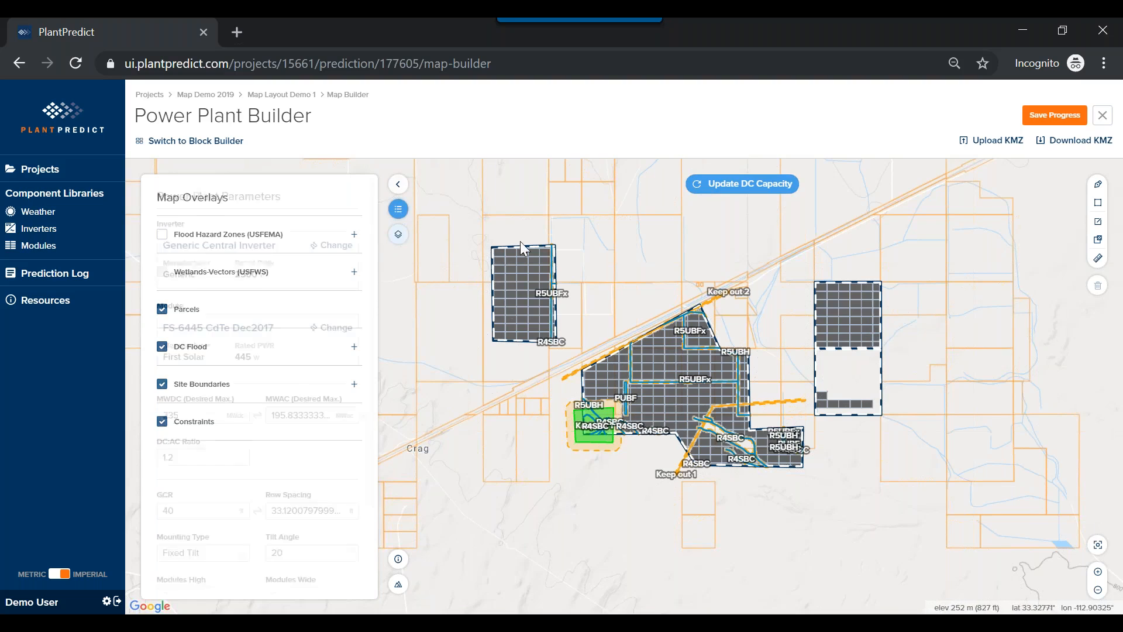
click(203, 415)
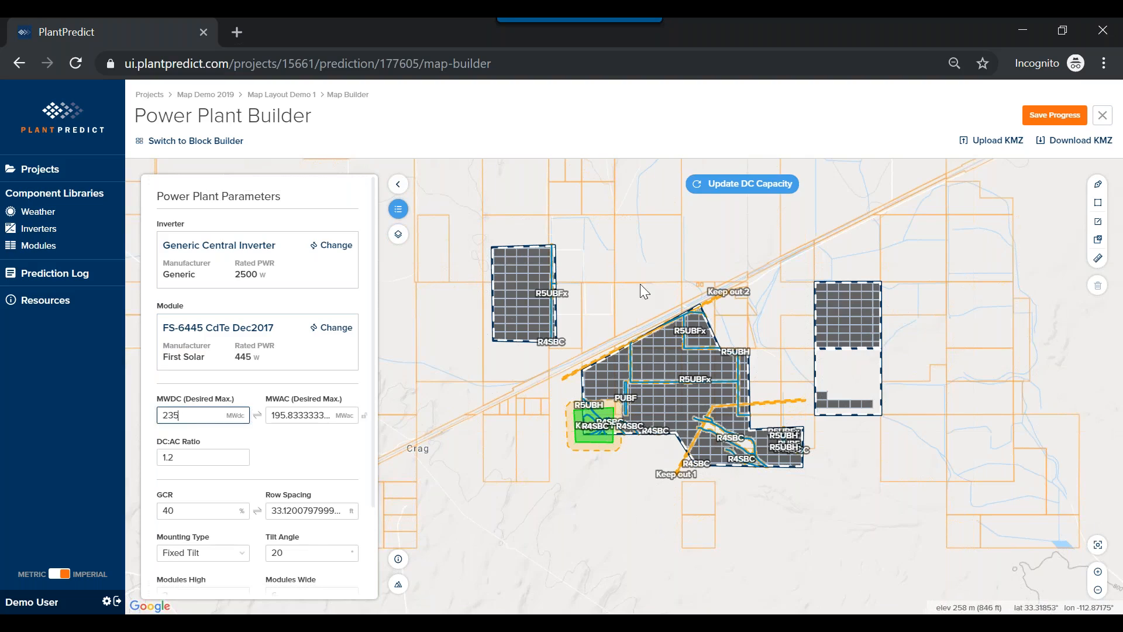
- Switch the DC Flood, Site Boundaries and Constraints overlays off and back on, and hide the Parcels overlay
click(400, 235)
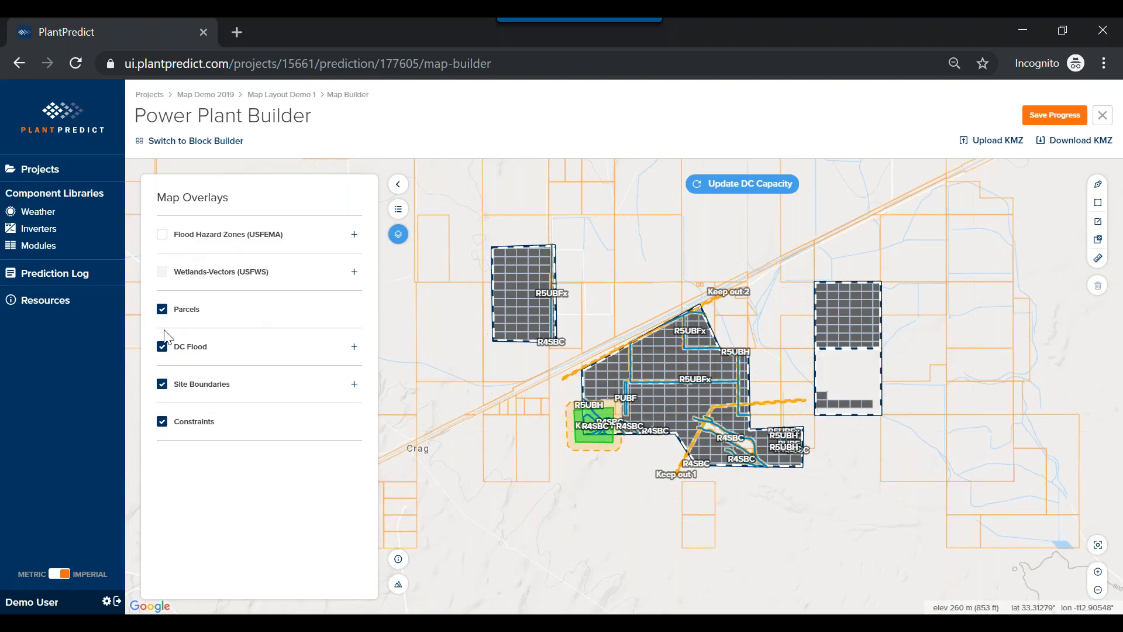
click(162, 347)
click(162, 350)
click(162, 386)
click(162, 386)
click(163, 425)
click(162, 424)
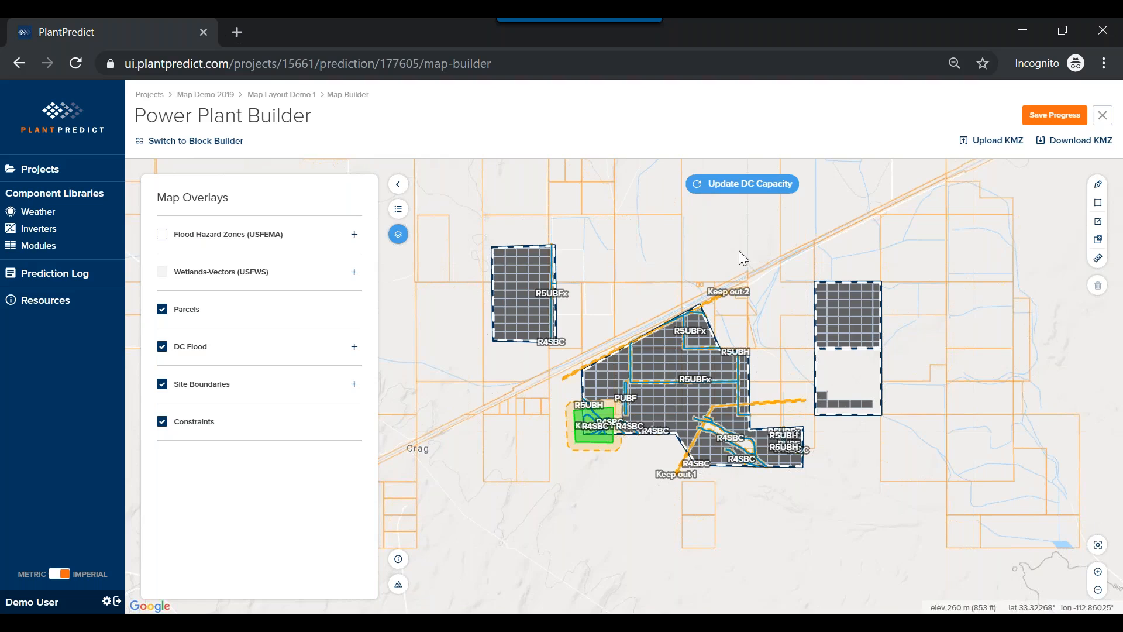
drag(736, 242, 761, 233)
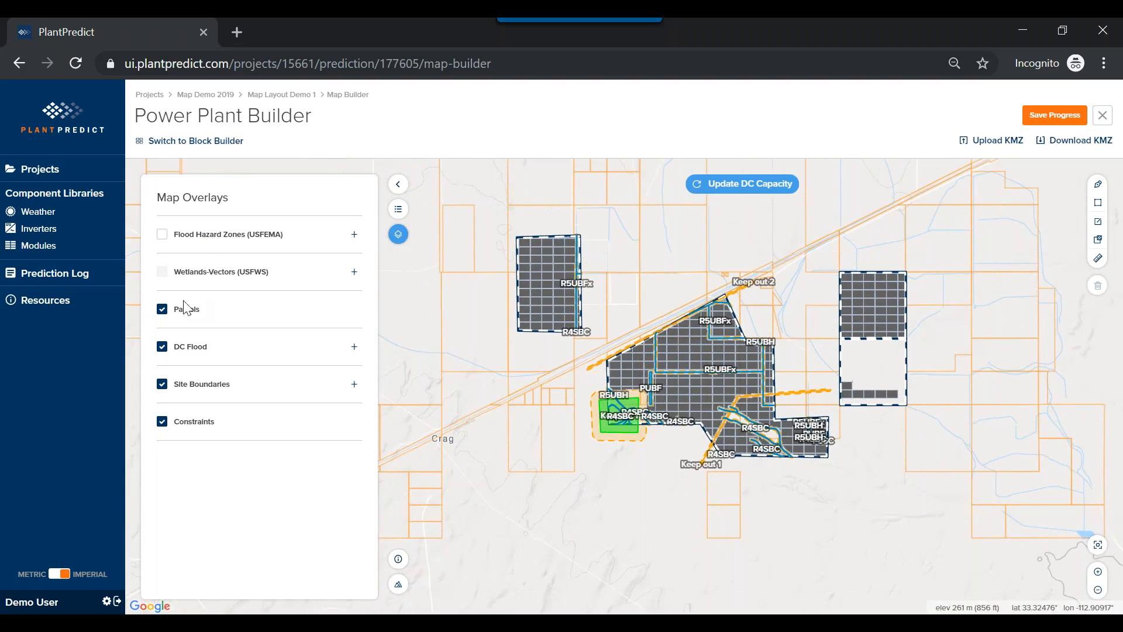
click(162, 310)
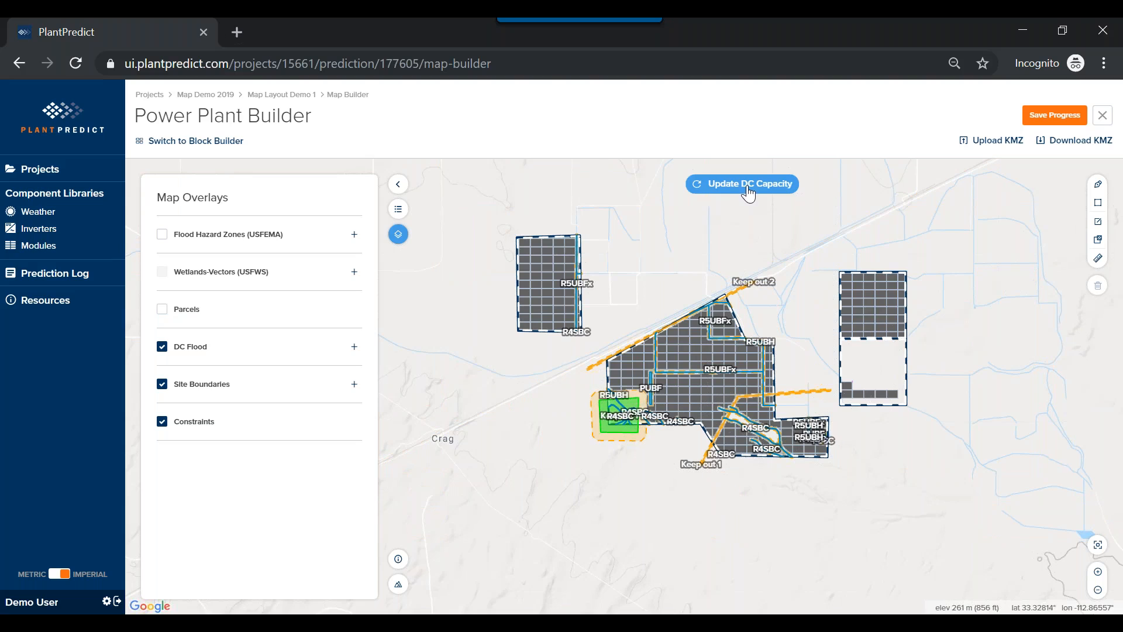
- Download the map layout as a KMZ file and save the progress of Map Layout Demo 1
drag(932, 236, 898, 264)
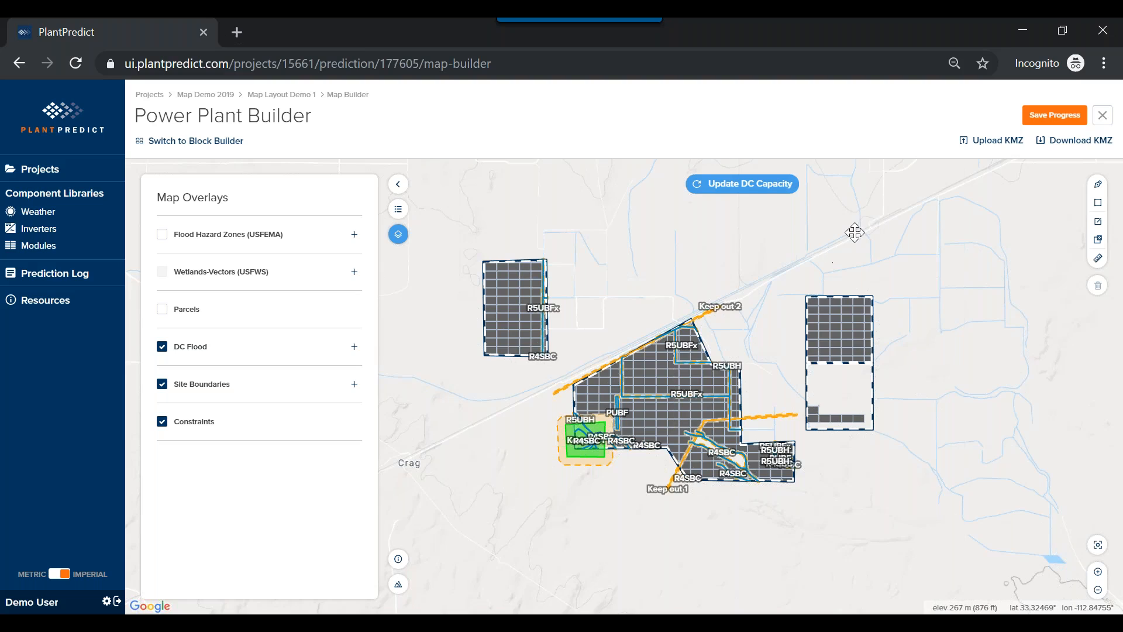
drag(851, 235, 882, 217)
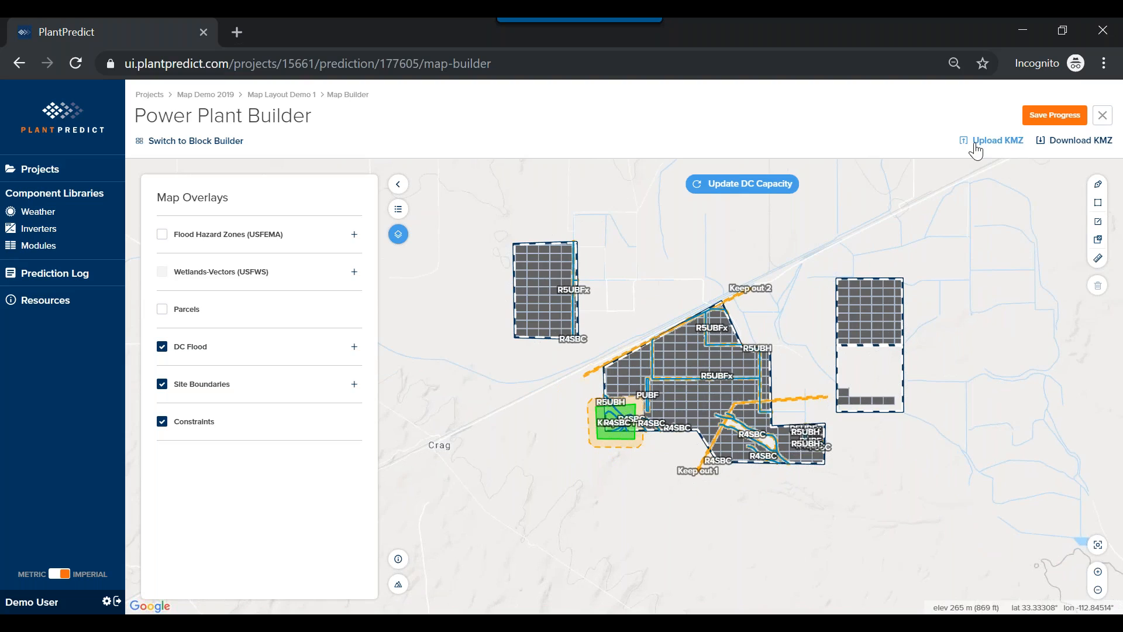
click(1091, 146)
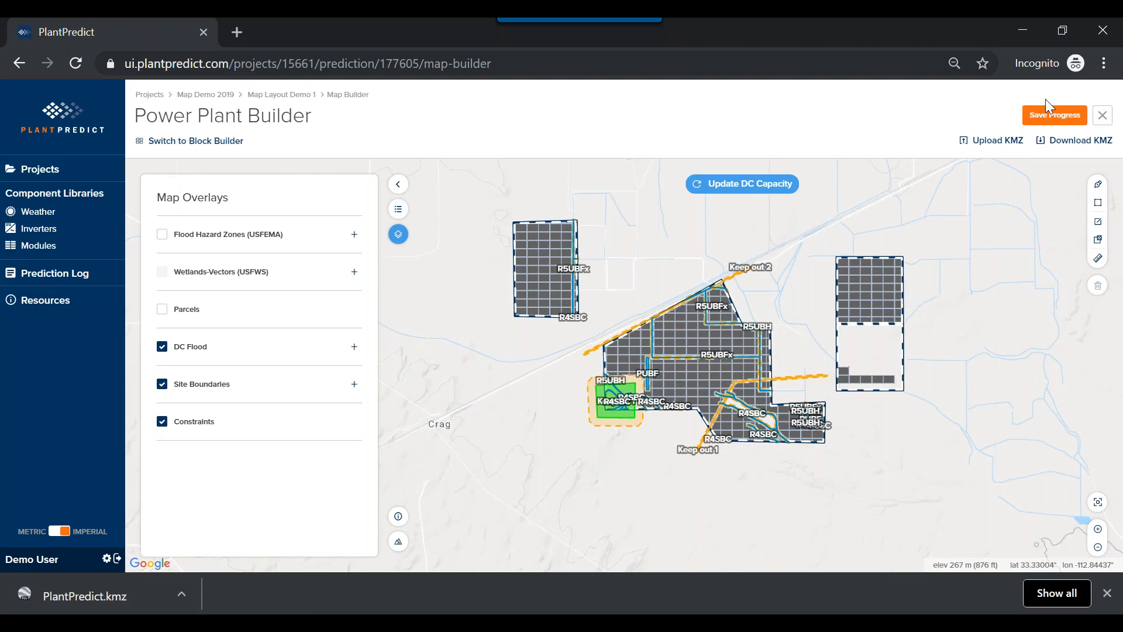
click(1061, 117)
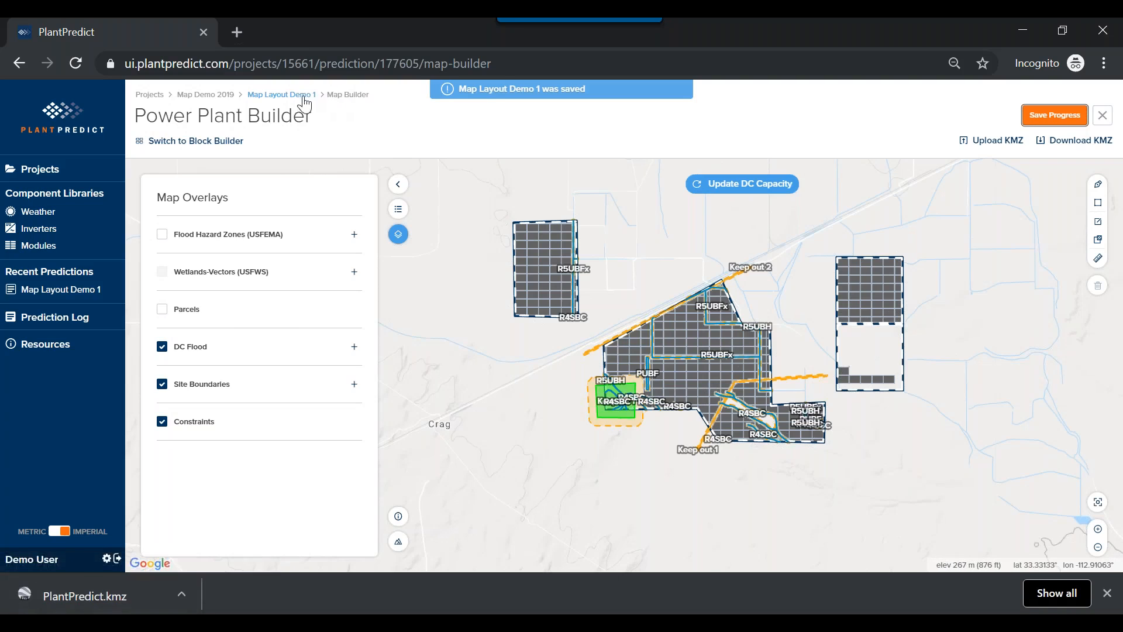
- Create a Build on the Map prediction named "Map 2, with KMZ" in the Map Demo 2019 project
click(229, 97)
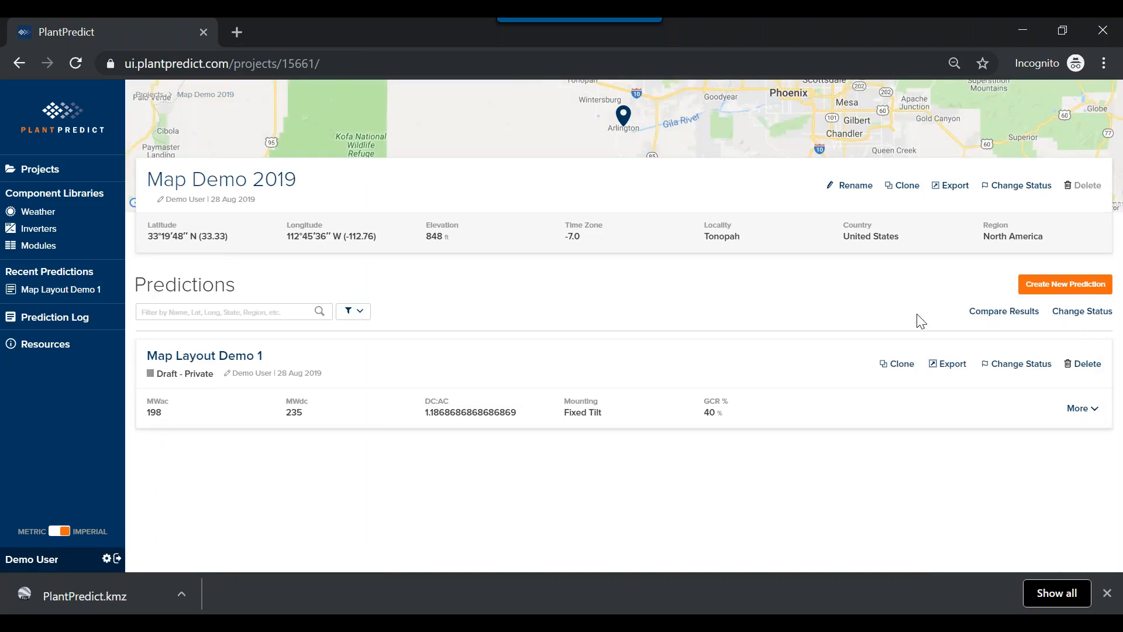
click(1055, 290)
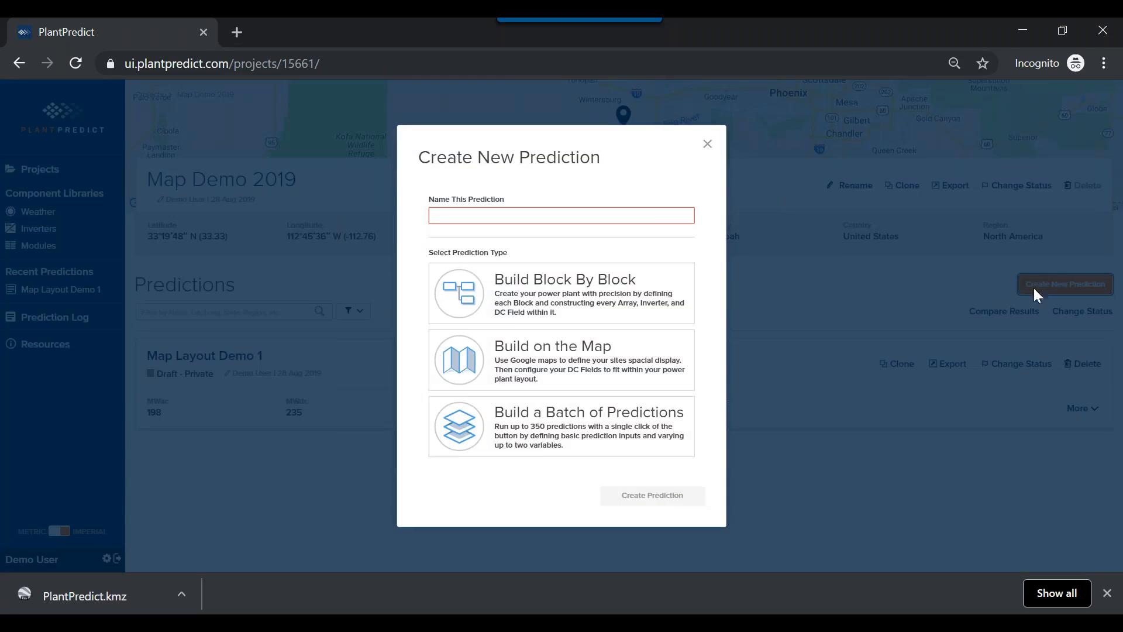
click(638, 220)
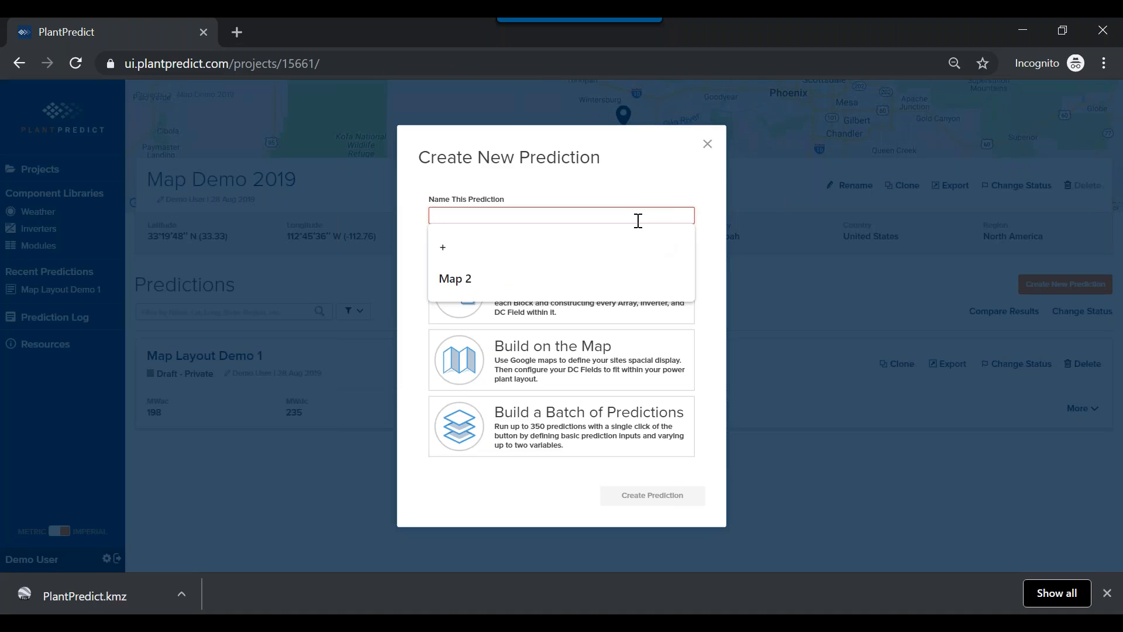
text(Map 2, with KMZ)
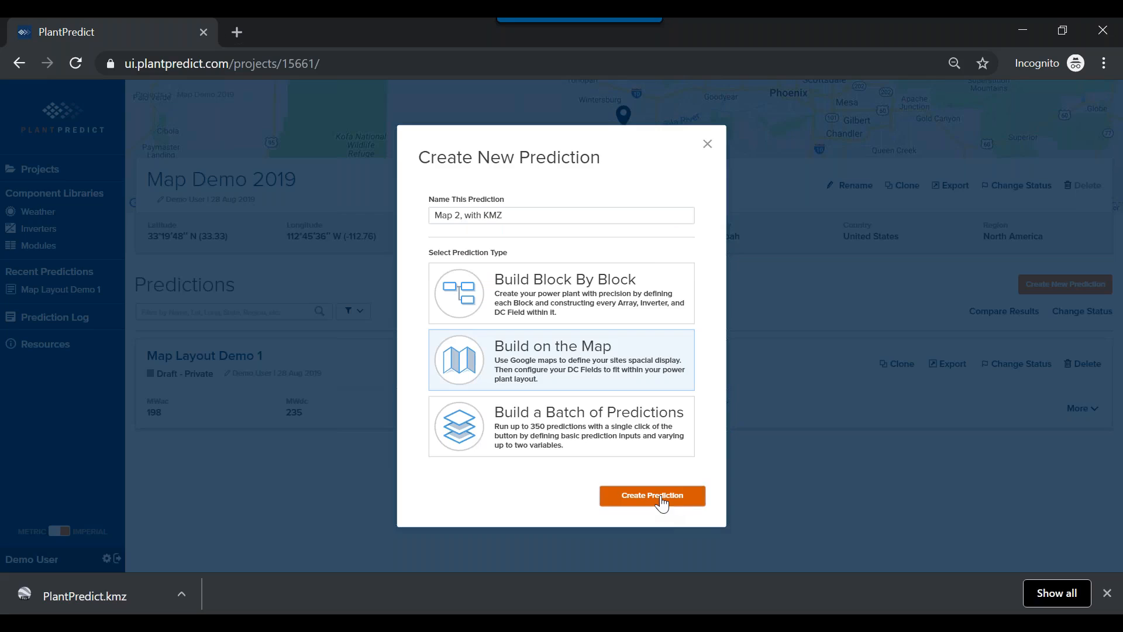
click(661, 503)
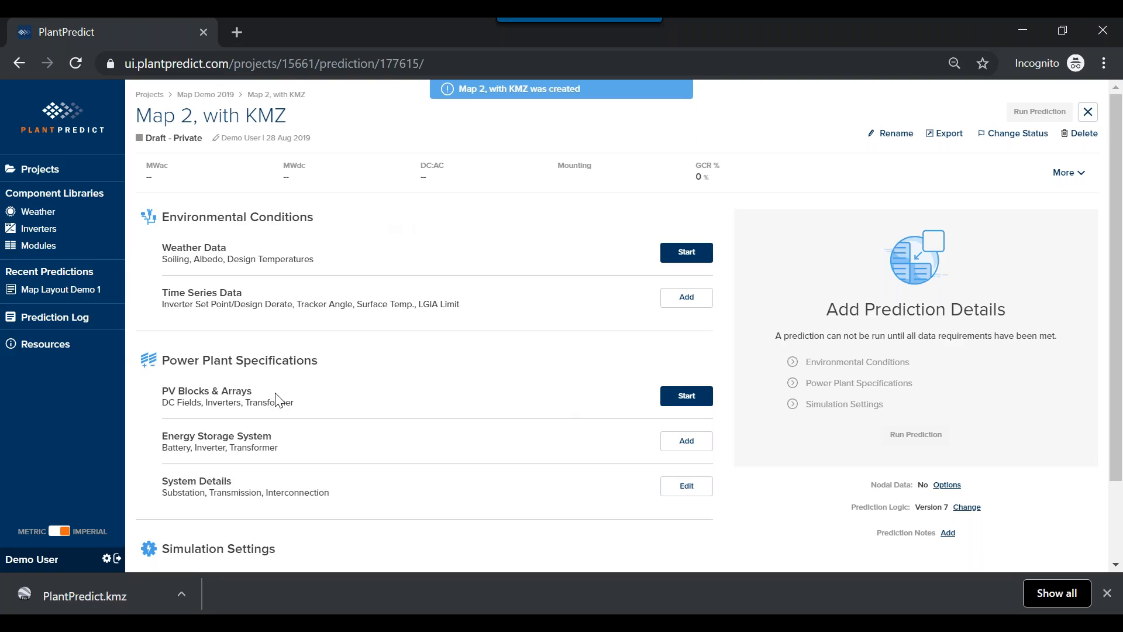
- Start the PV blocks and arrays map builder for this prediction and upload the PlantPredict KMZ file from the Downloads folder
click(686, 396)
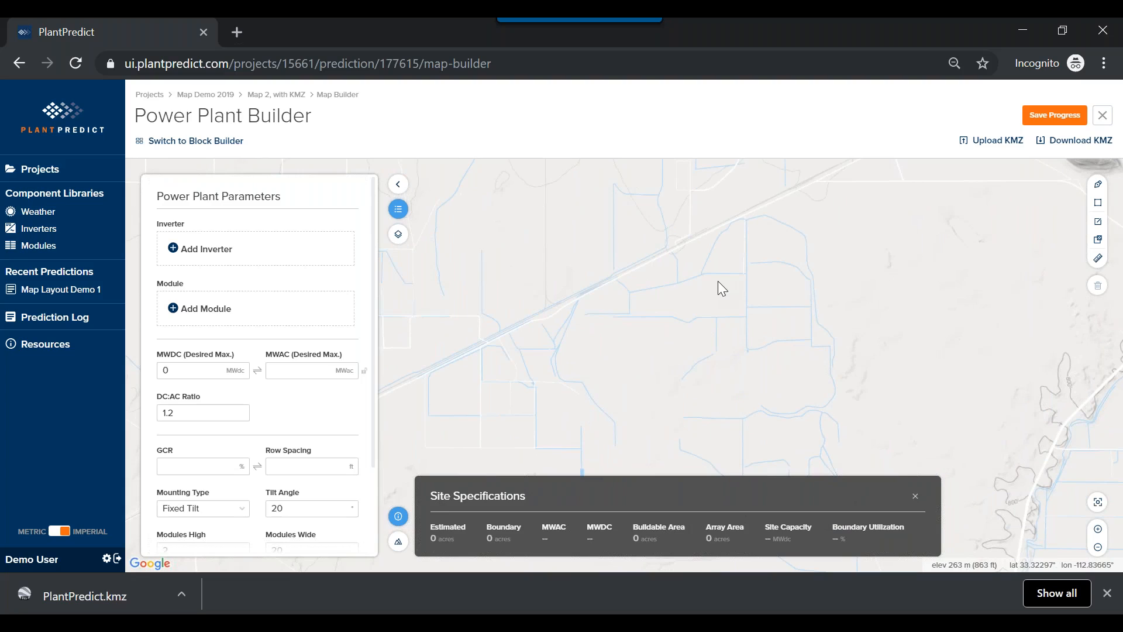
click(995, 146)
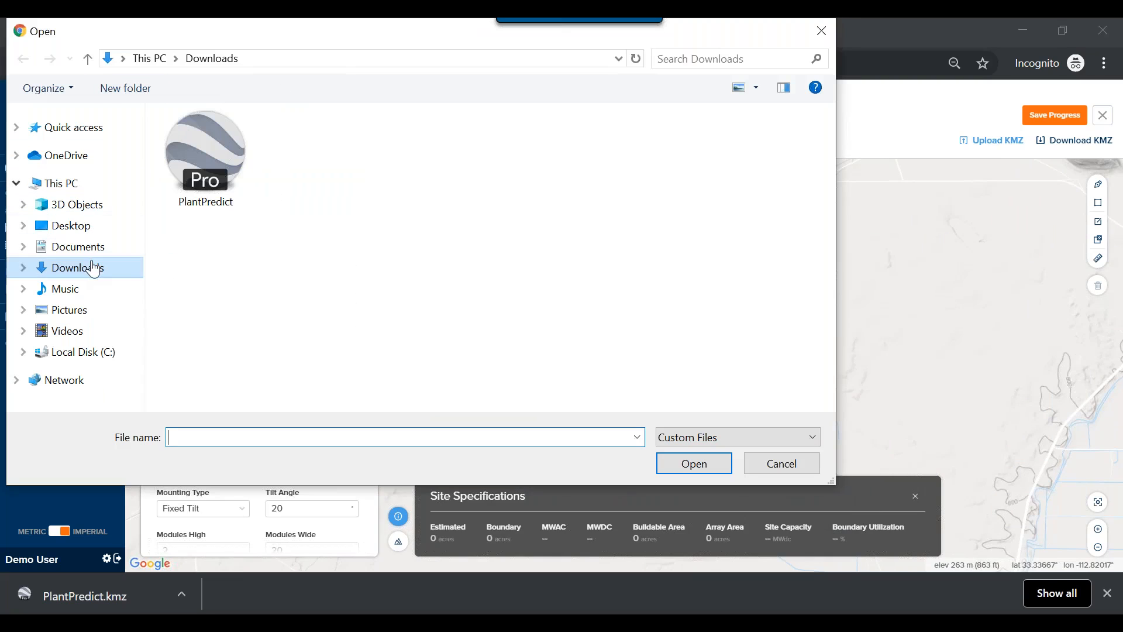
click(192, 158)
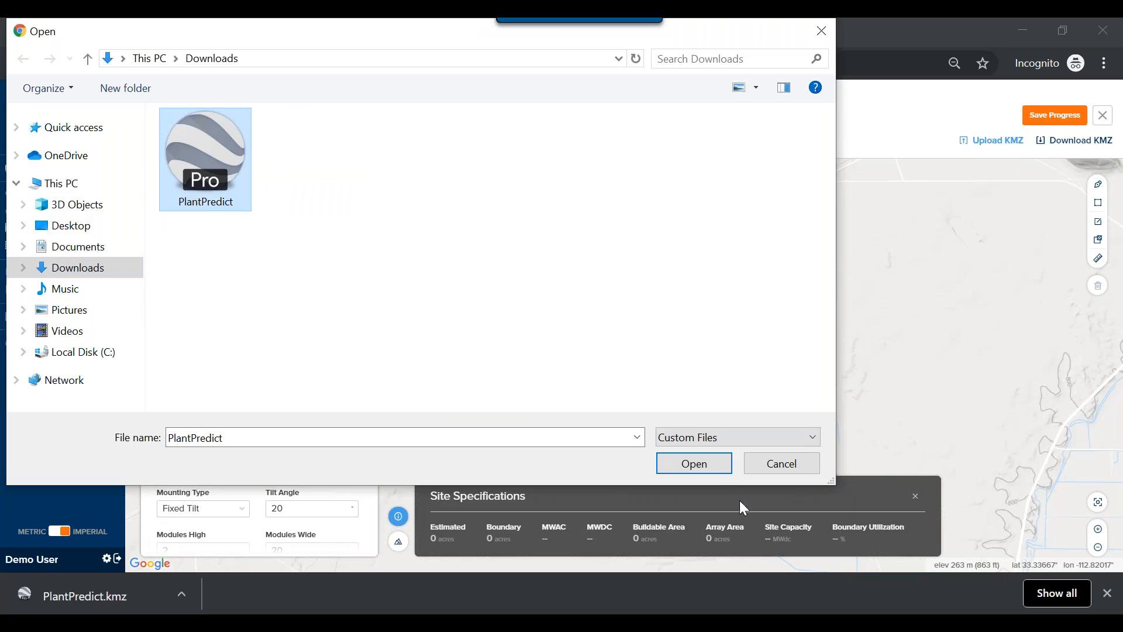
click(707, 462)
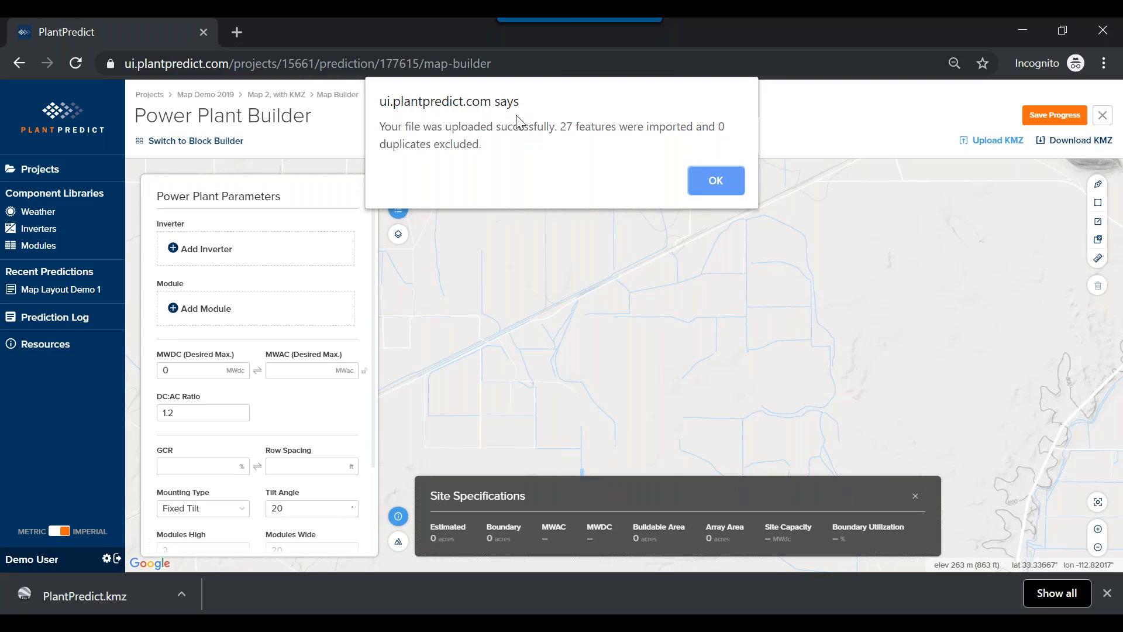
click(722, 182)
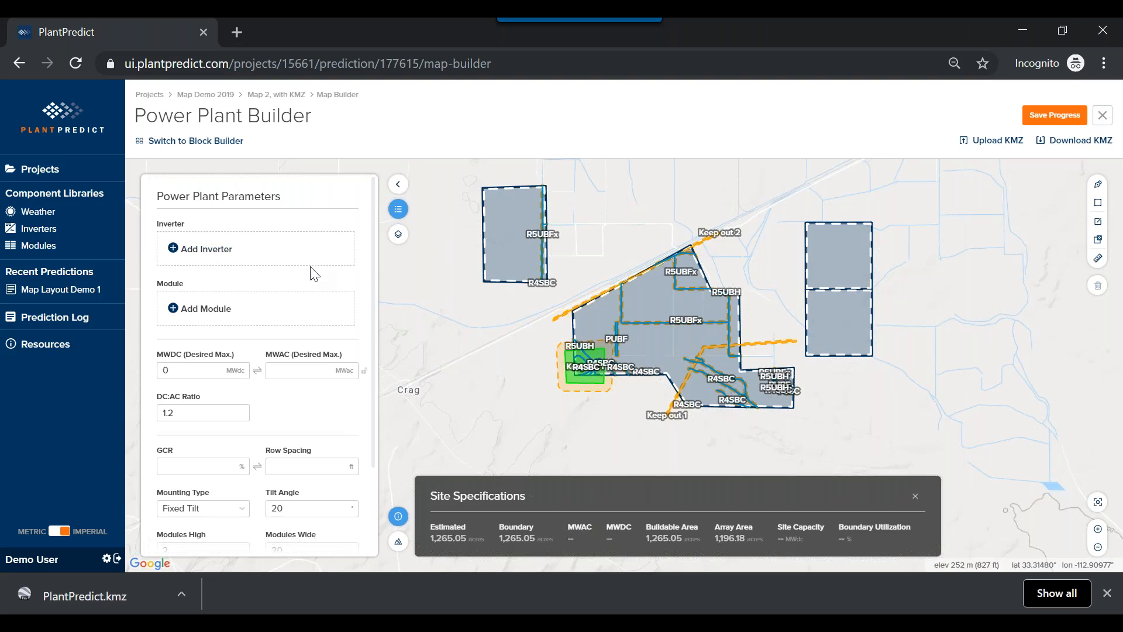
- Show the downloaded PlantPredict.kmz in its folder and open it with Google Earth
click(187, 598)
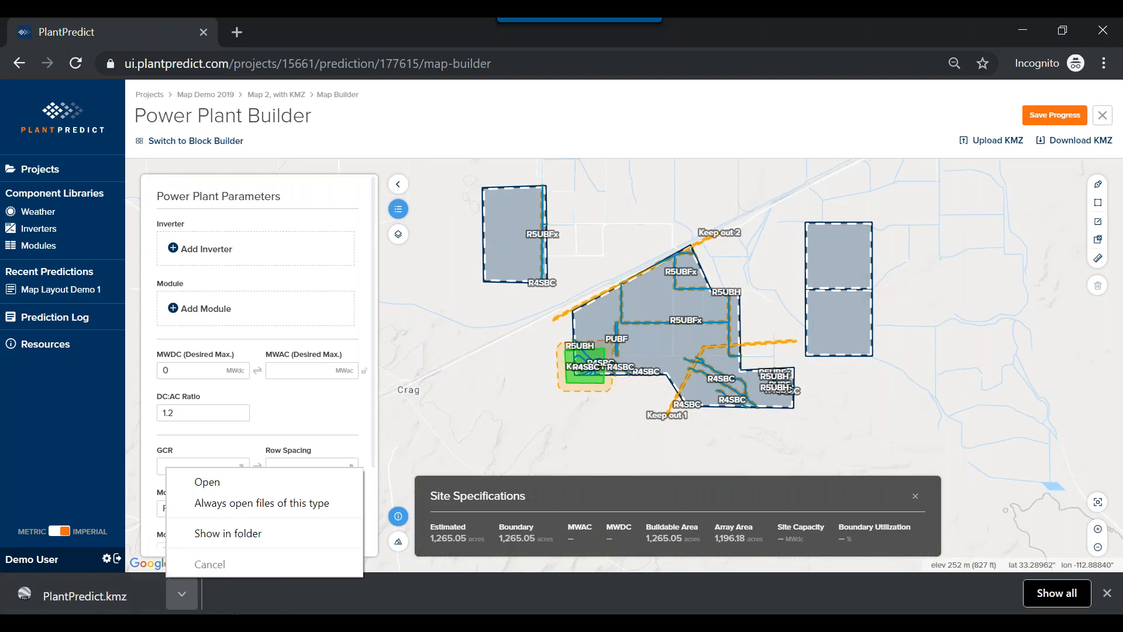
click(265, 545)
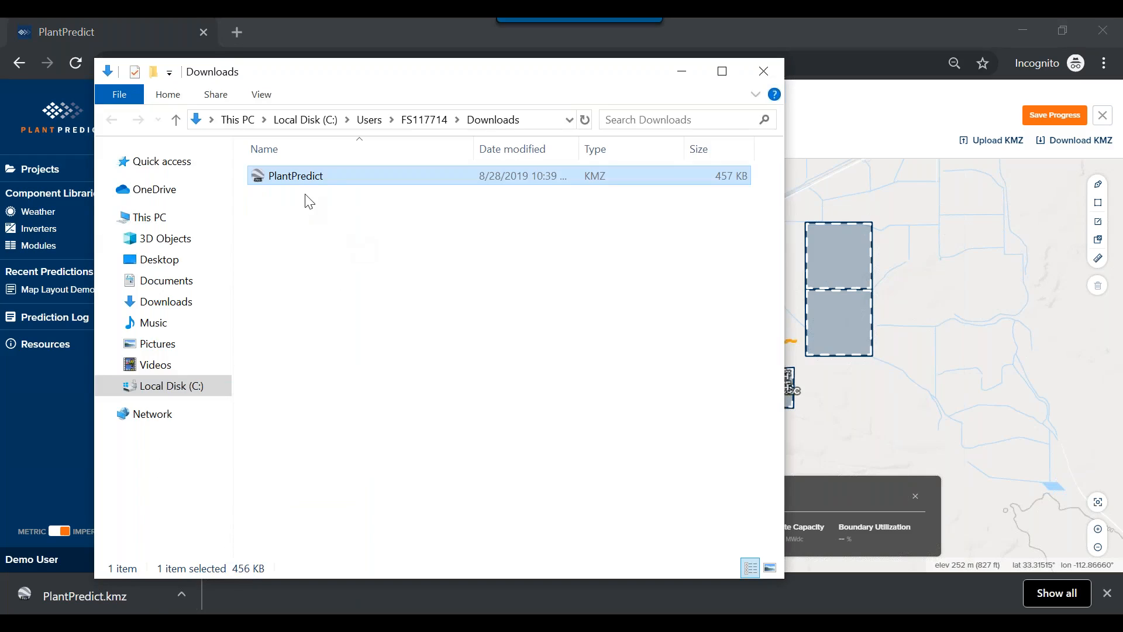
right_click(314, 177)
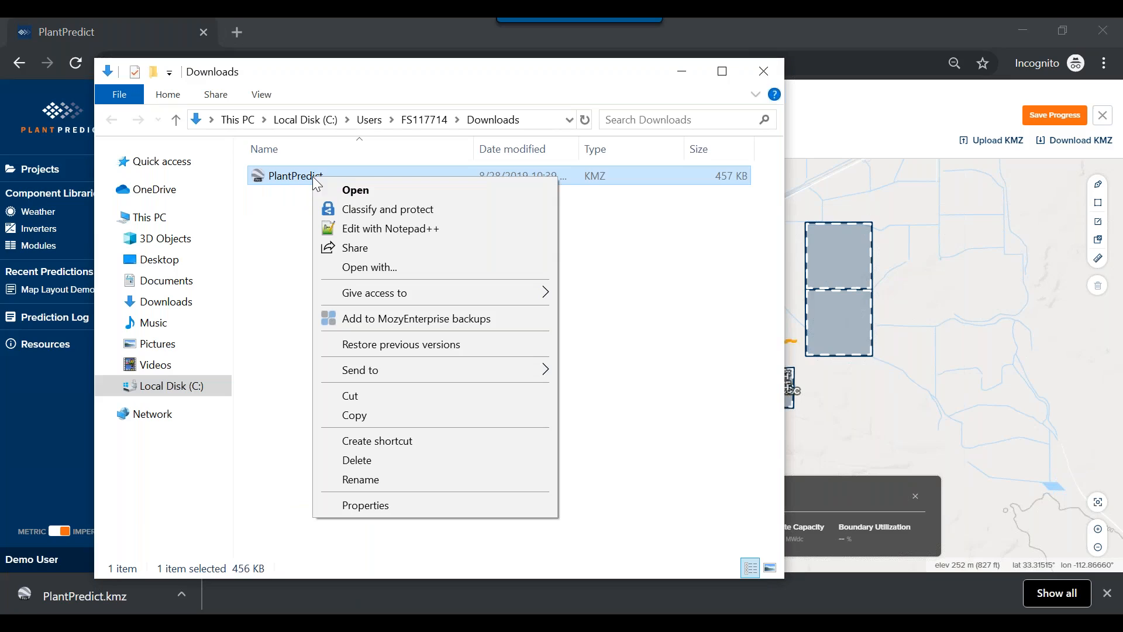
click(465, 268)
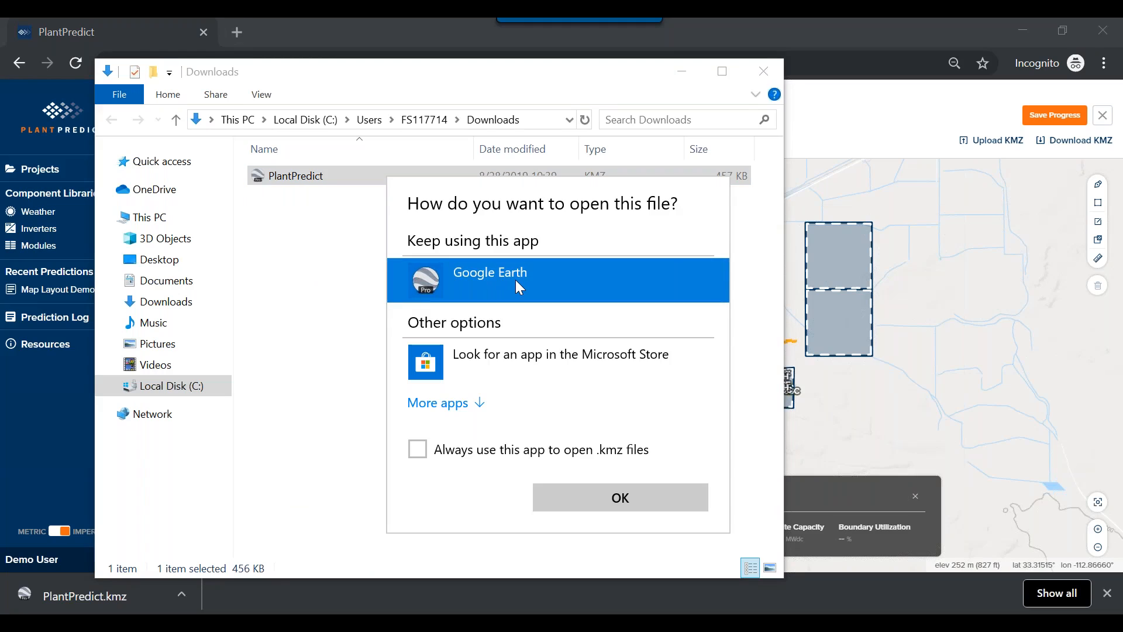
click(616, 496)
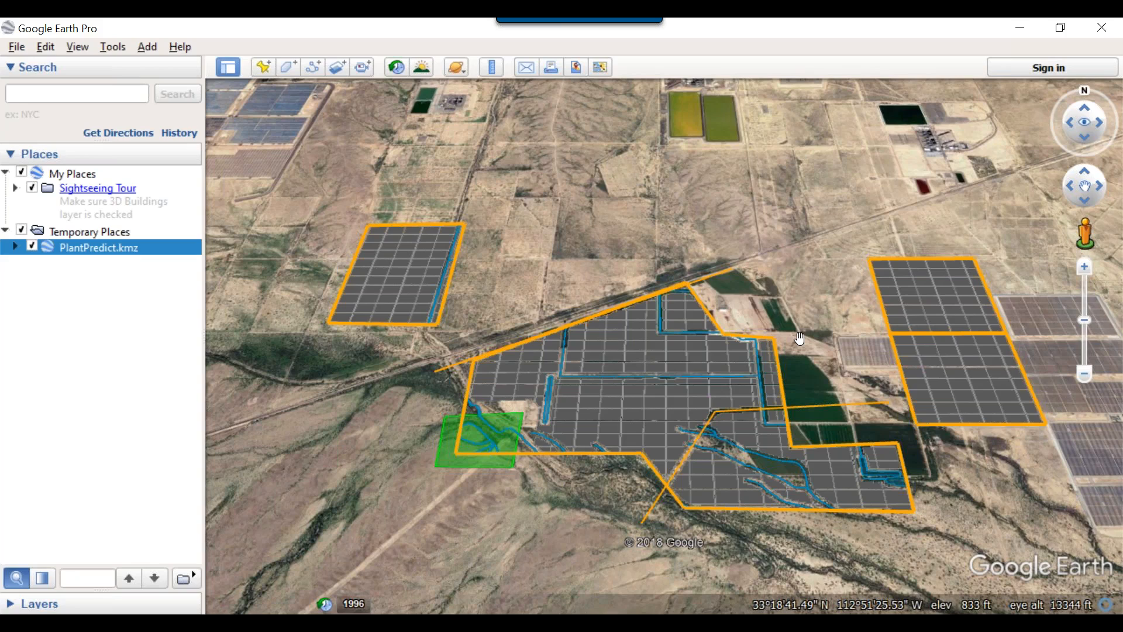
- Expand PlantPredict.kmz down to its feature folders and hide the first Site Boundary in Site Boundaries
click(16, 244)
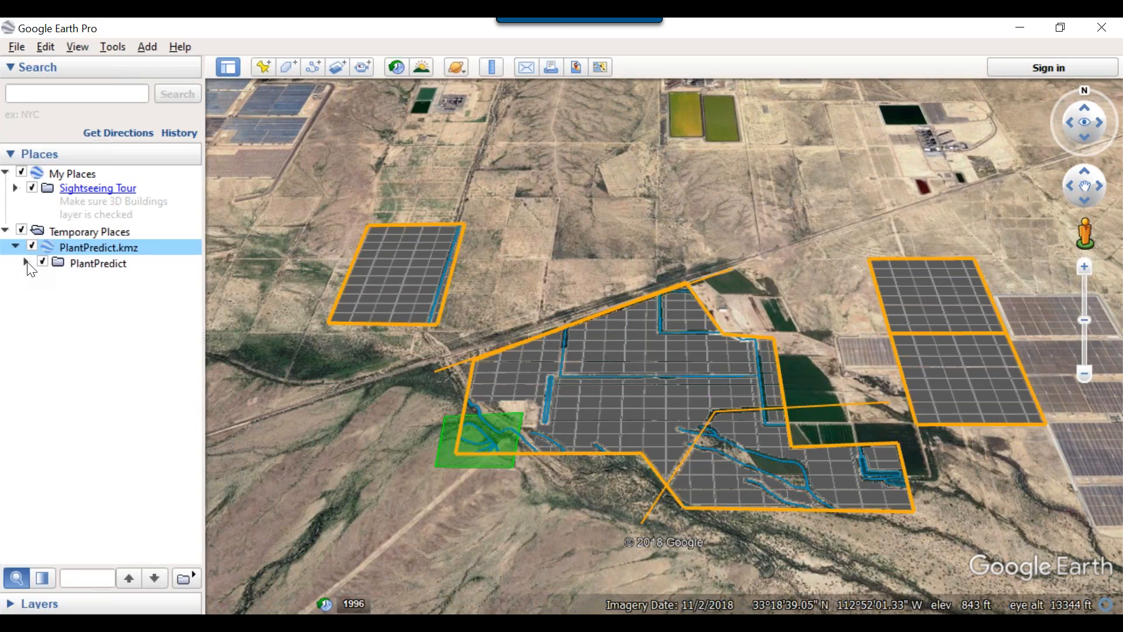
click(26, 263)
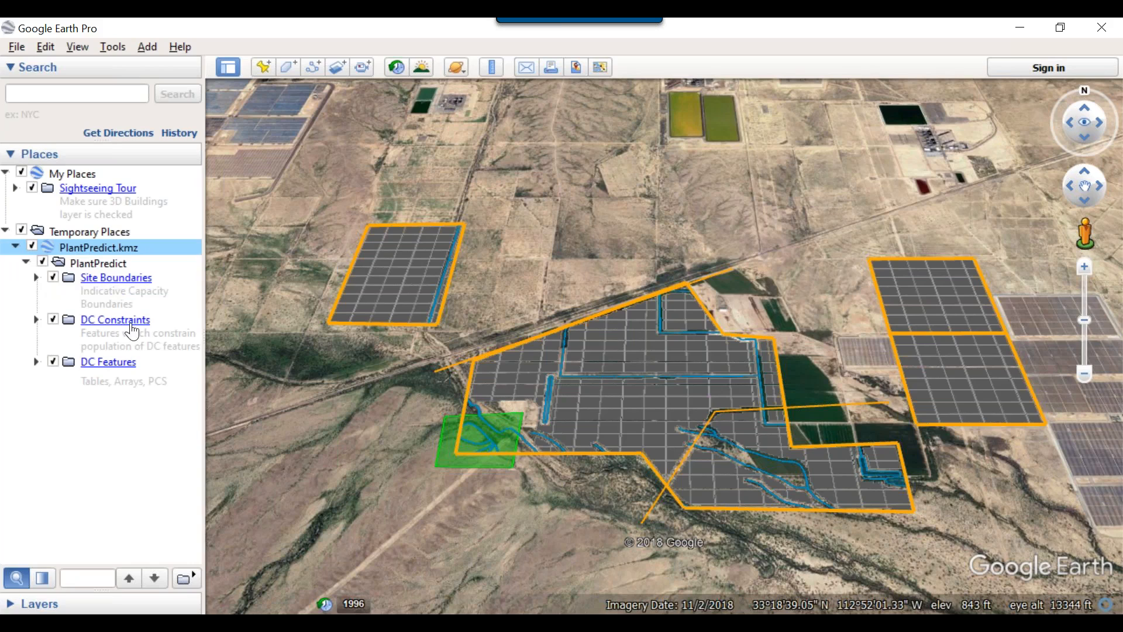
click(36, 278)
click(63, 319)
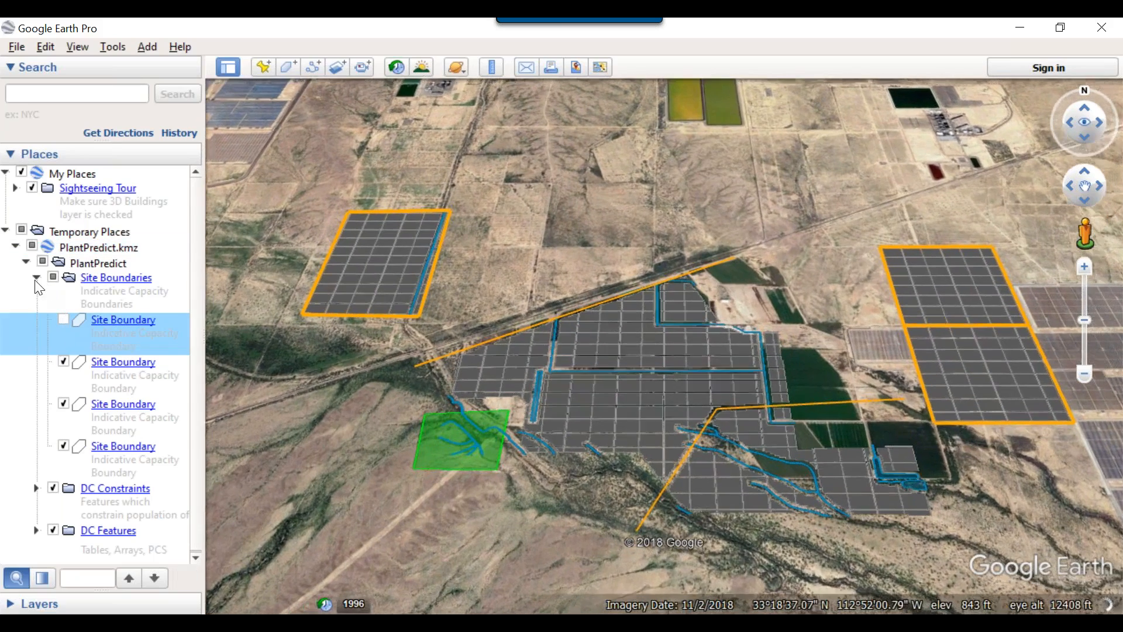
click(36, 278)
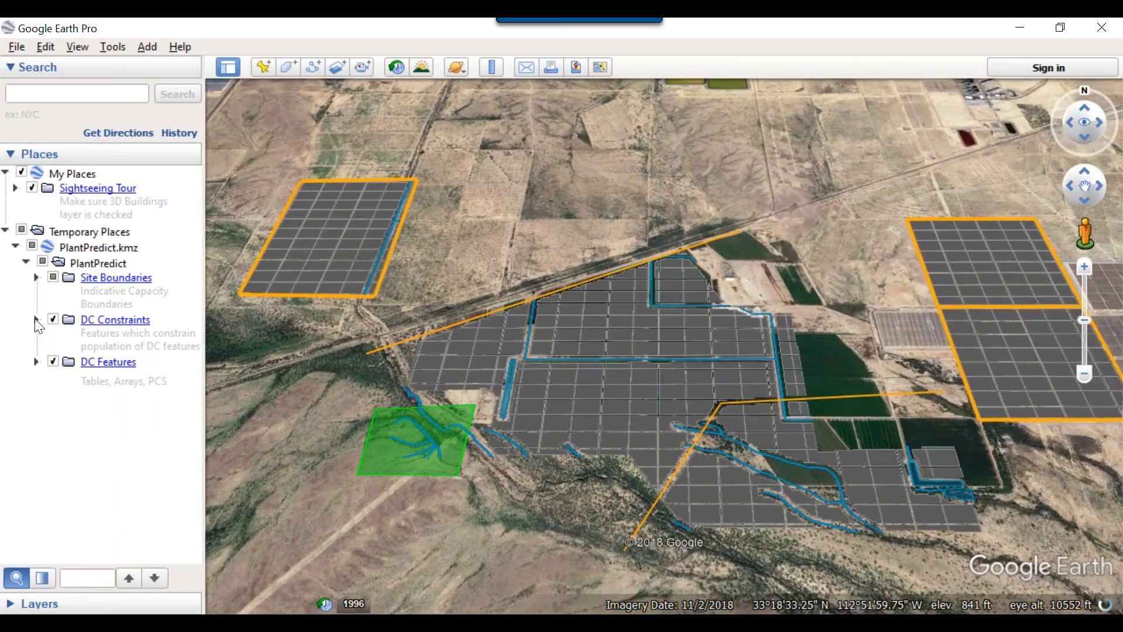
- Hide the Keep out 2 constraint in the DC Constraints folder and show it again
click(36, 319)
click(62, 361)
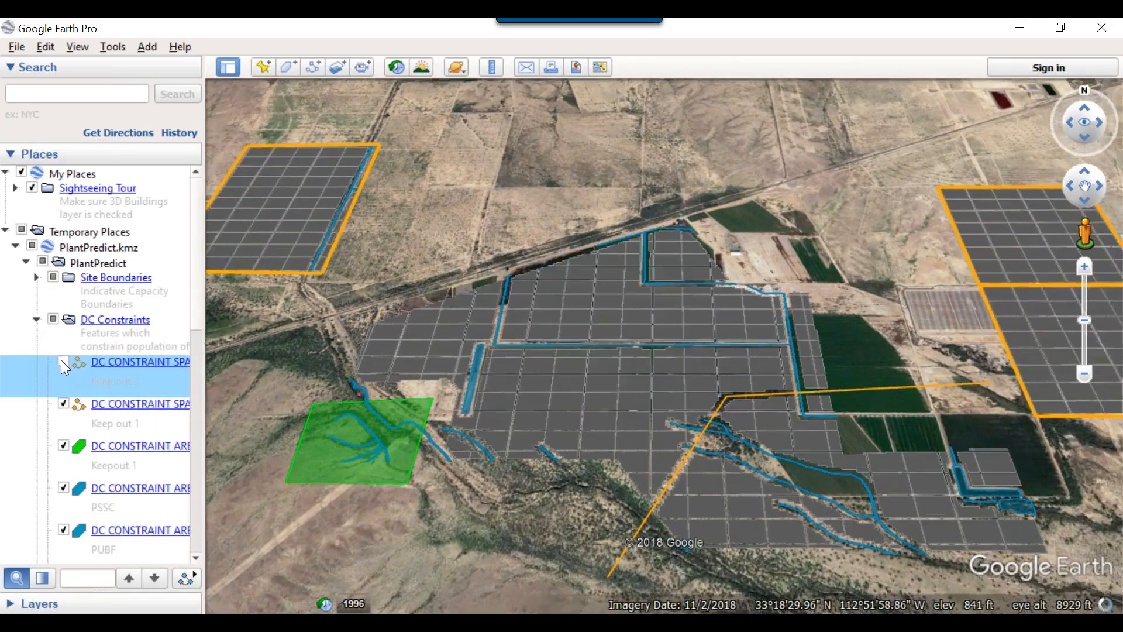
click(62, 361)
click(37, 319)
- Toggle the first subarray in DC Features off and on, and examine the array layout on the terrain
click(36, 361)
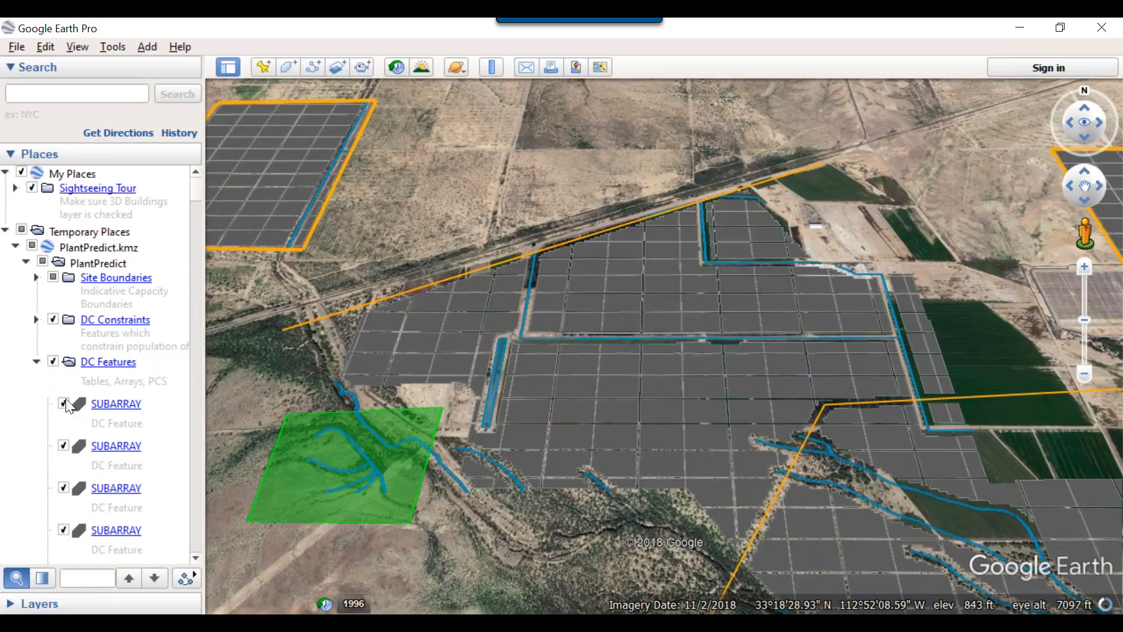
click(63, 404)
drag(581, 560, 481, 399)
click(63, 405)
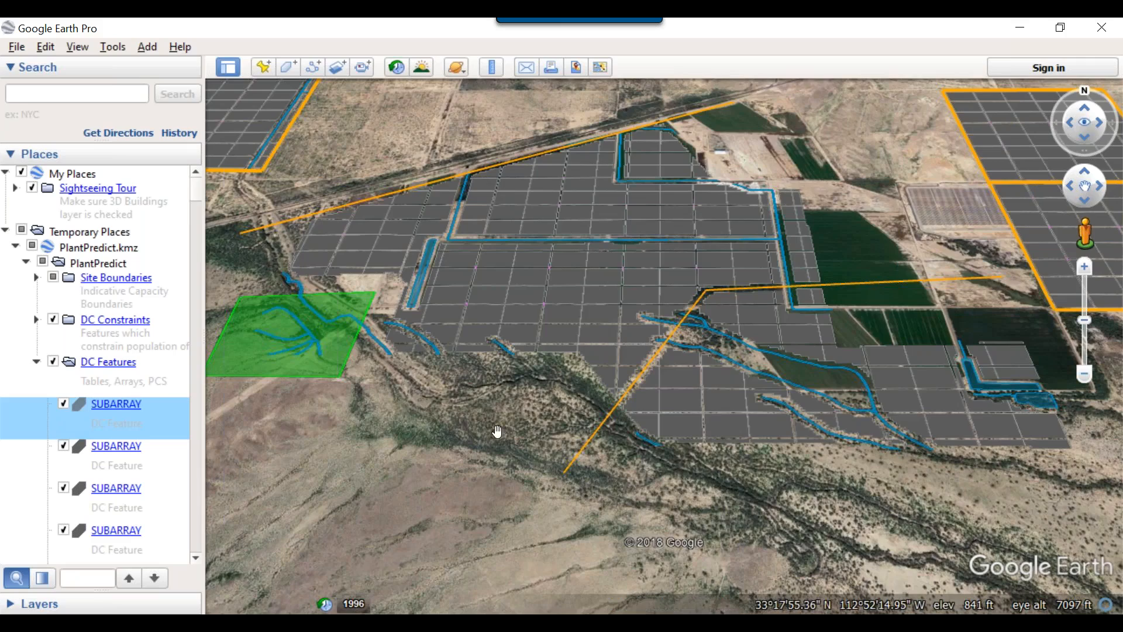
drag(496, 432, 538, 482)
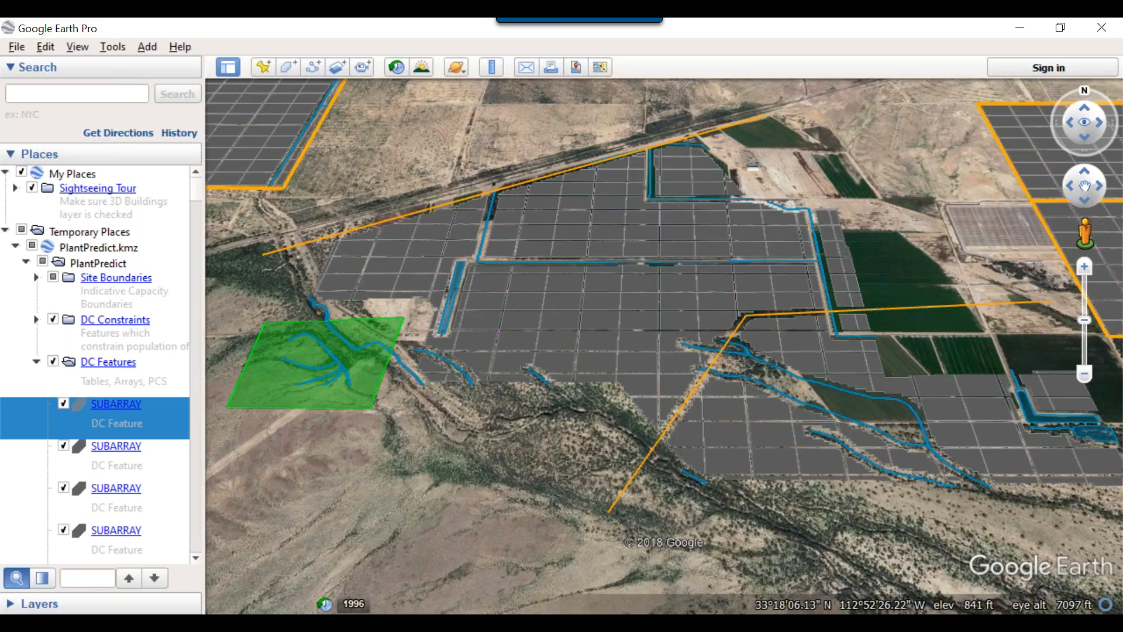
drag(449, 417, 511, 440)
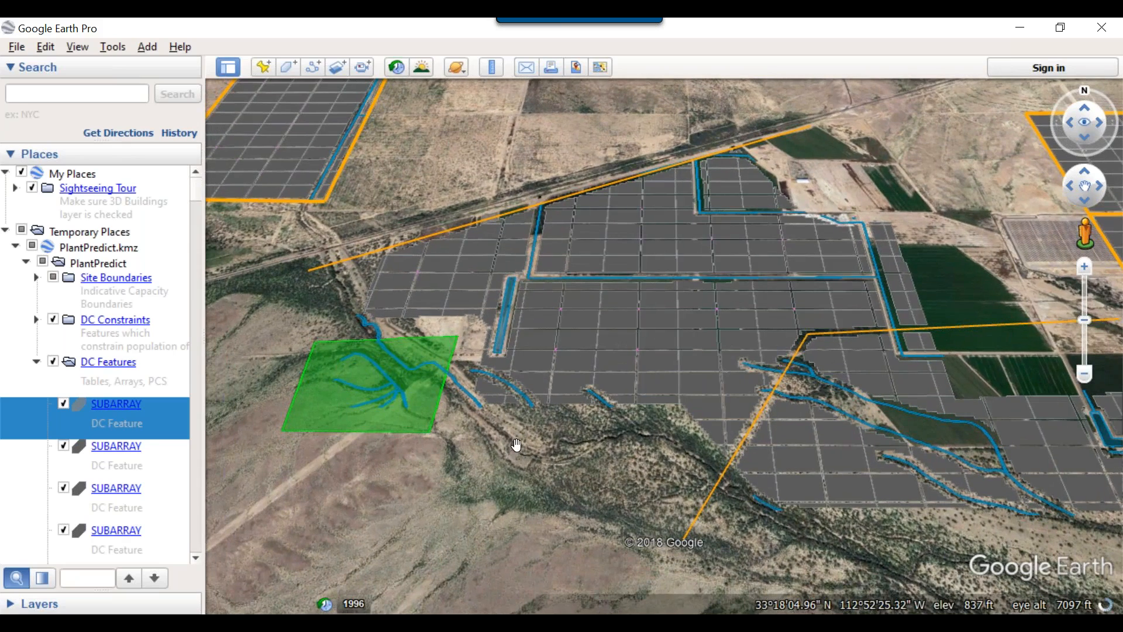